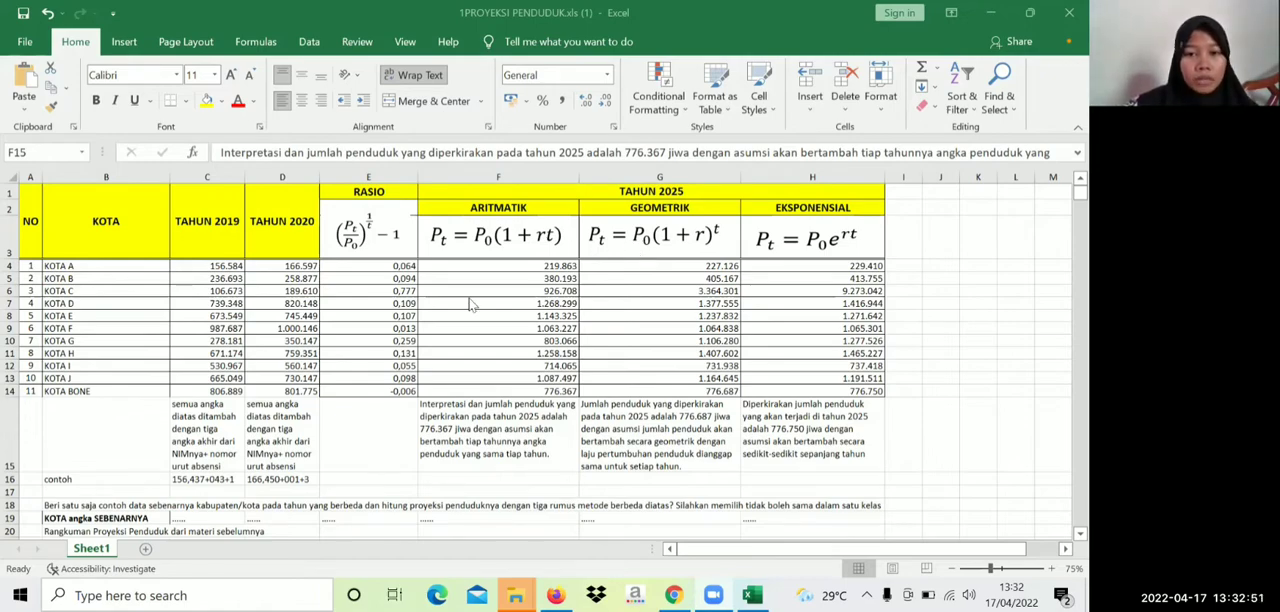
scroll(443, 316, down, 1)
scroll(443, 316, up, 1)
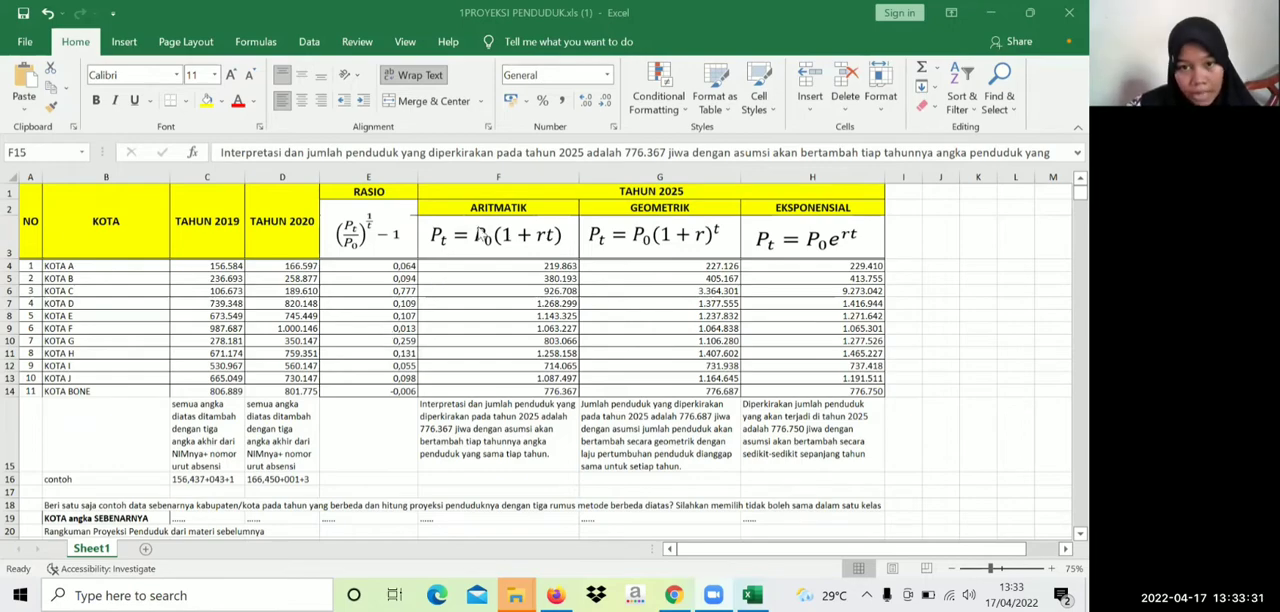
click(486, 203)
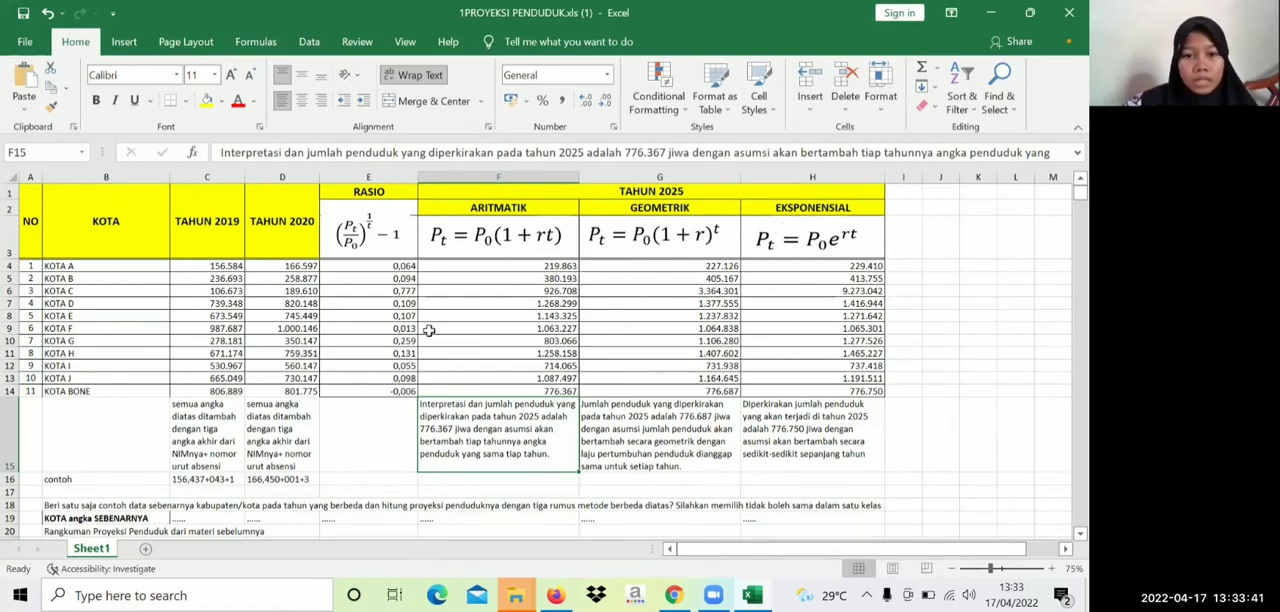
double_click(397, 429)
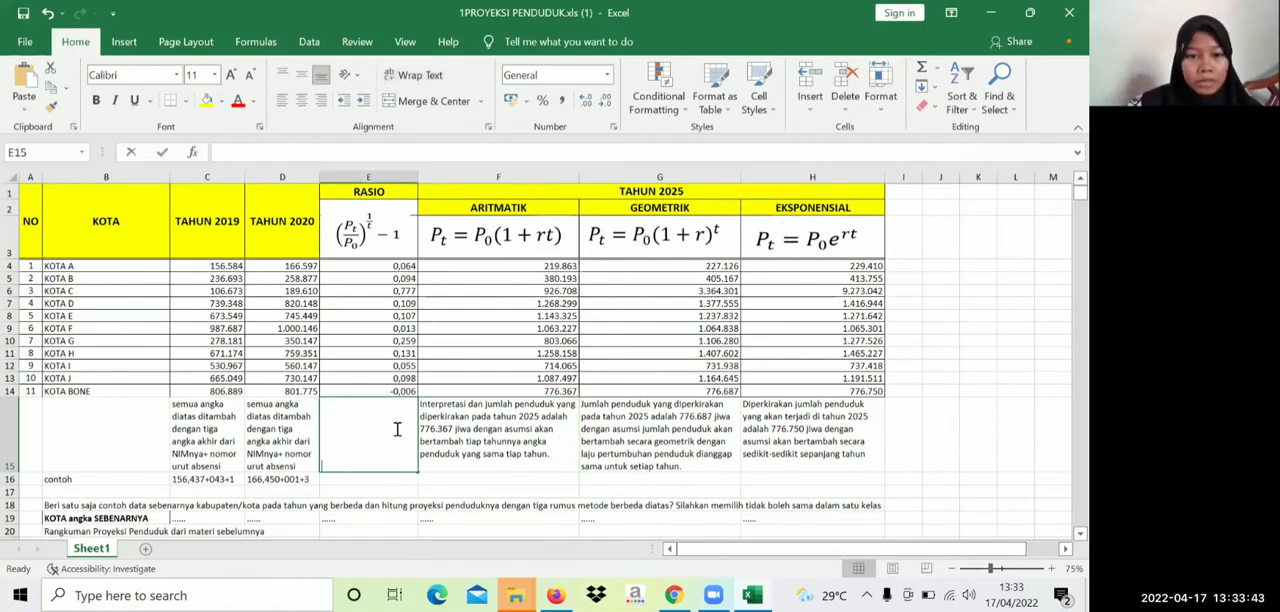
scroll(490, 280, down, 1)
scroll(490, 280, up, 1)
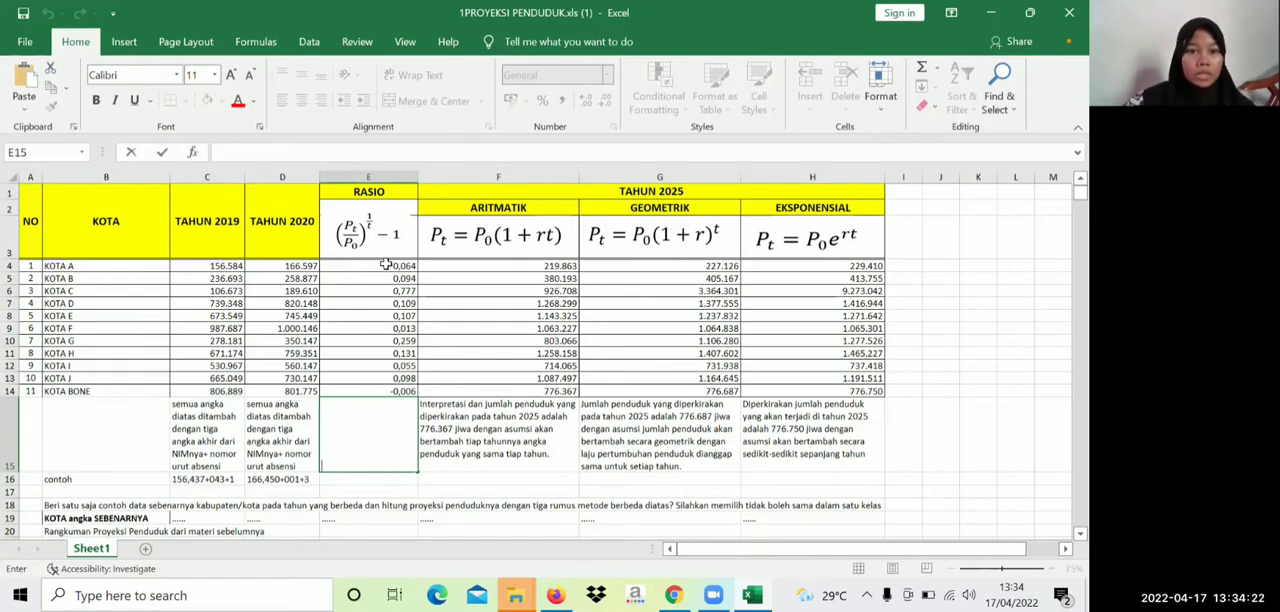
Re-enter the ratio formula =((D4/C4)^1)-1 for KOTA A in cell E4
double_click(385, 266)
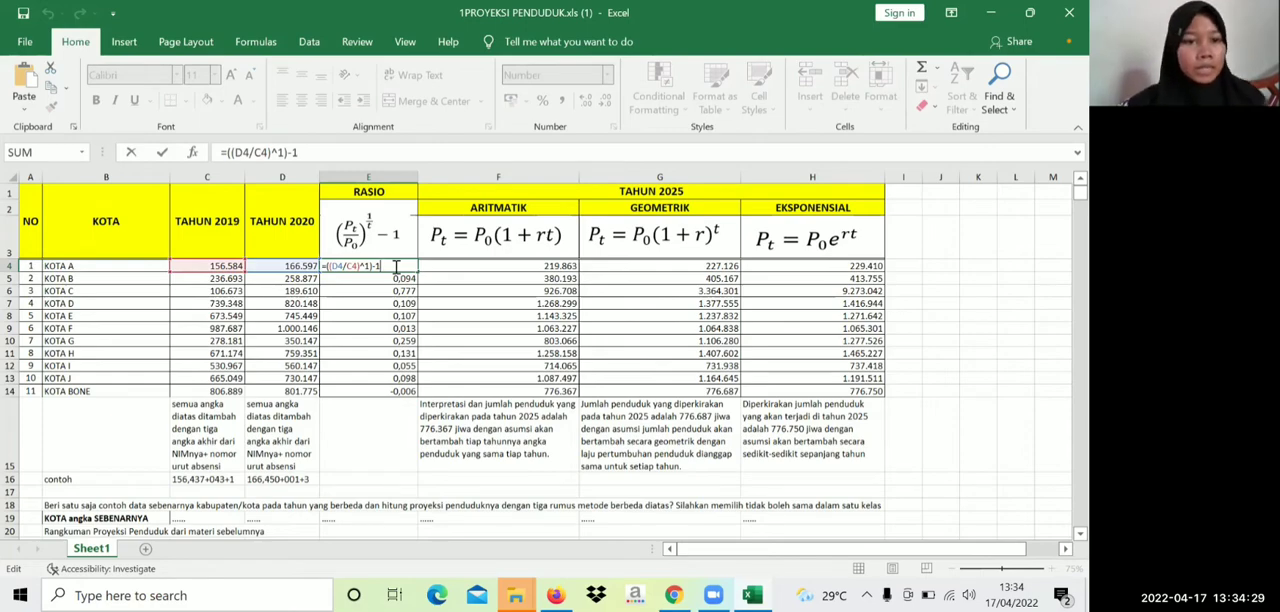
key(BackSpace)
key(BackSpace)
key(BackSpace)
key(BackSpace)
key(BackSpace)
key(BackSpace)
key(BackSpace)
key(BackSpace)
key(BackSpace)
key(BackSpace)
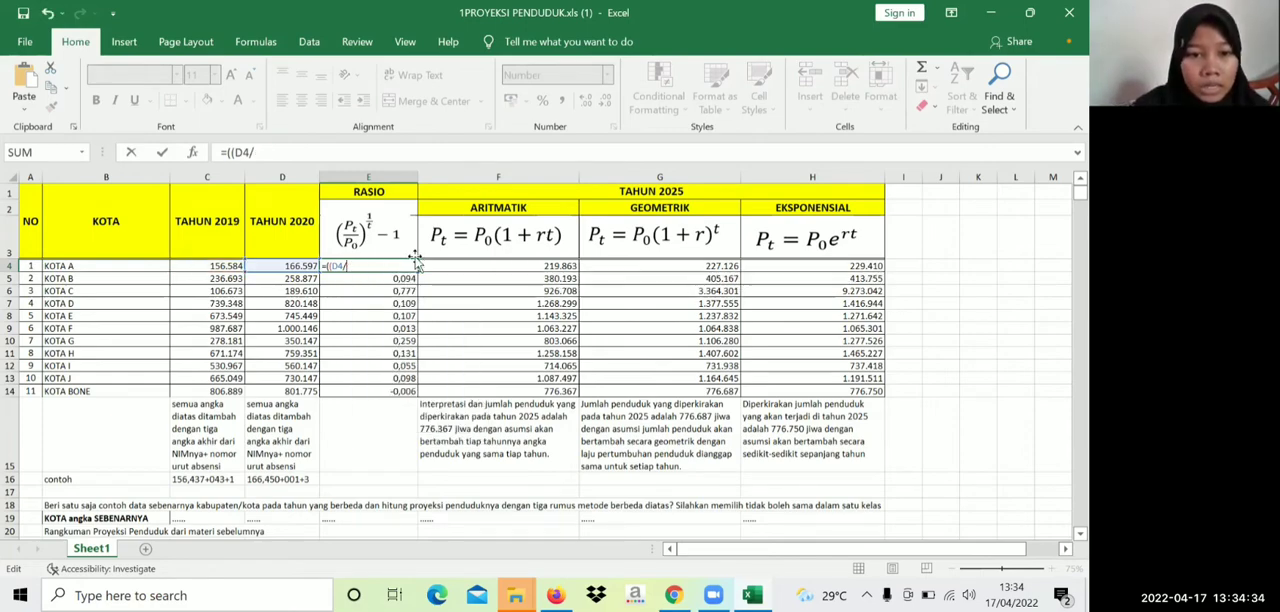
key(BackSpace)
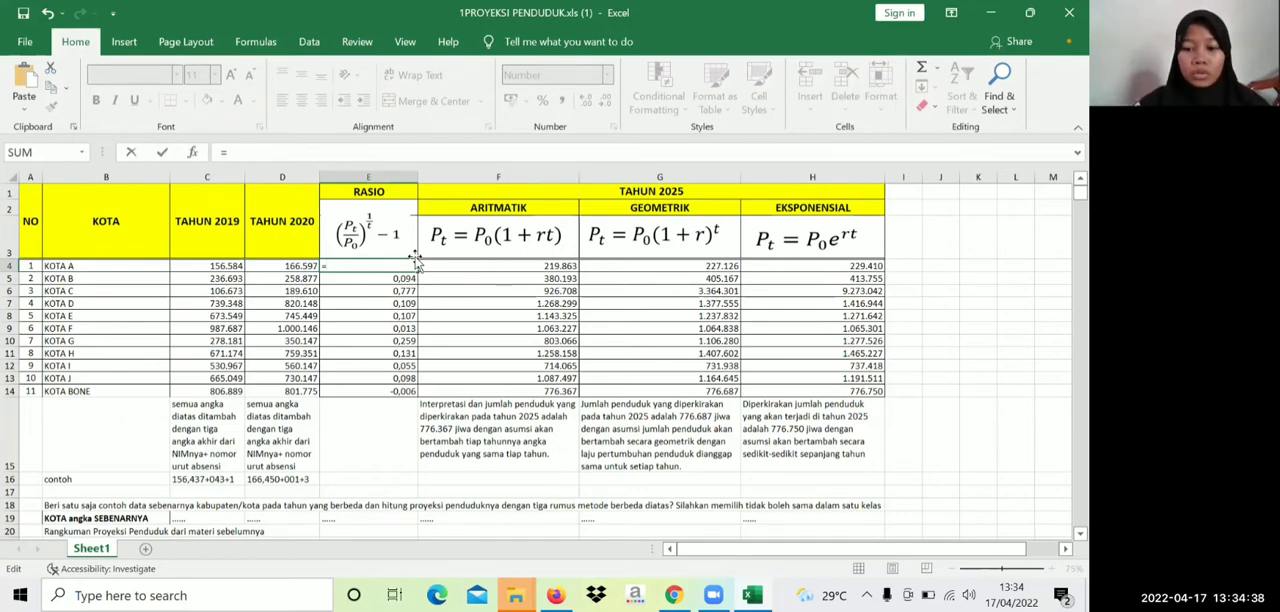
text(()
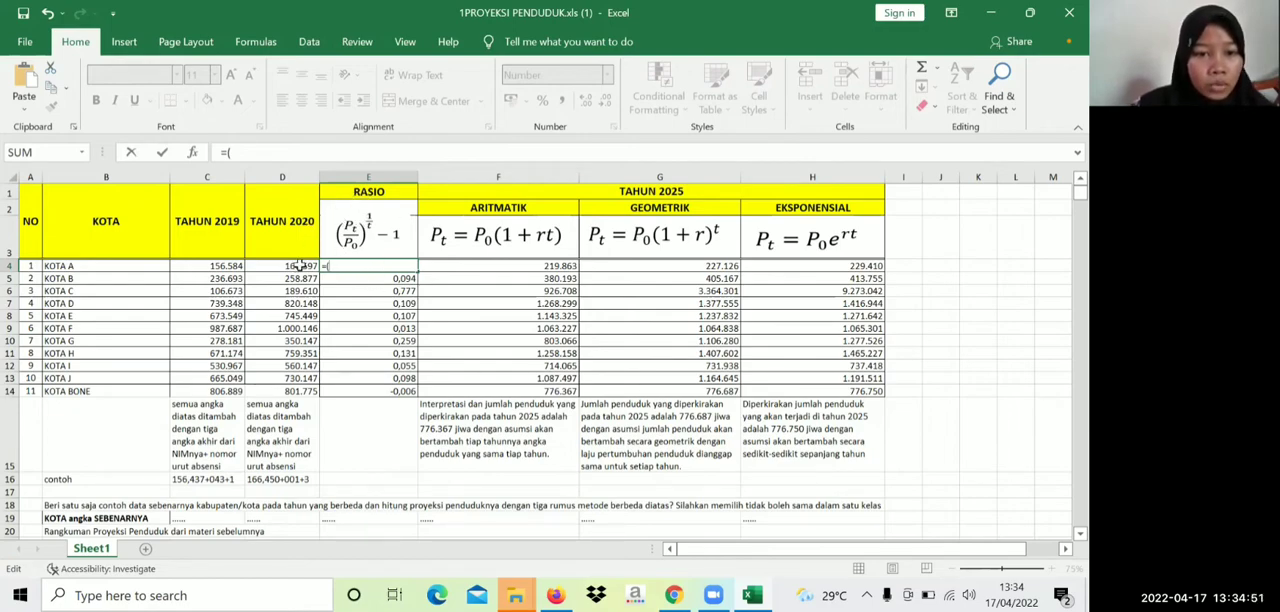
click(299, 266)
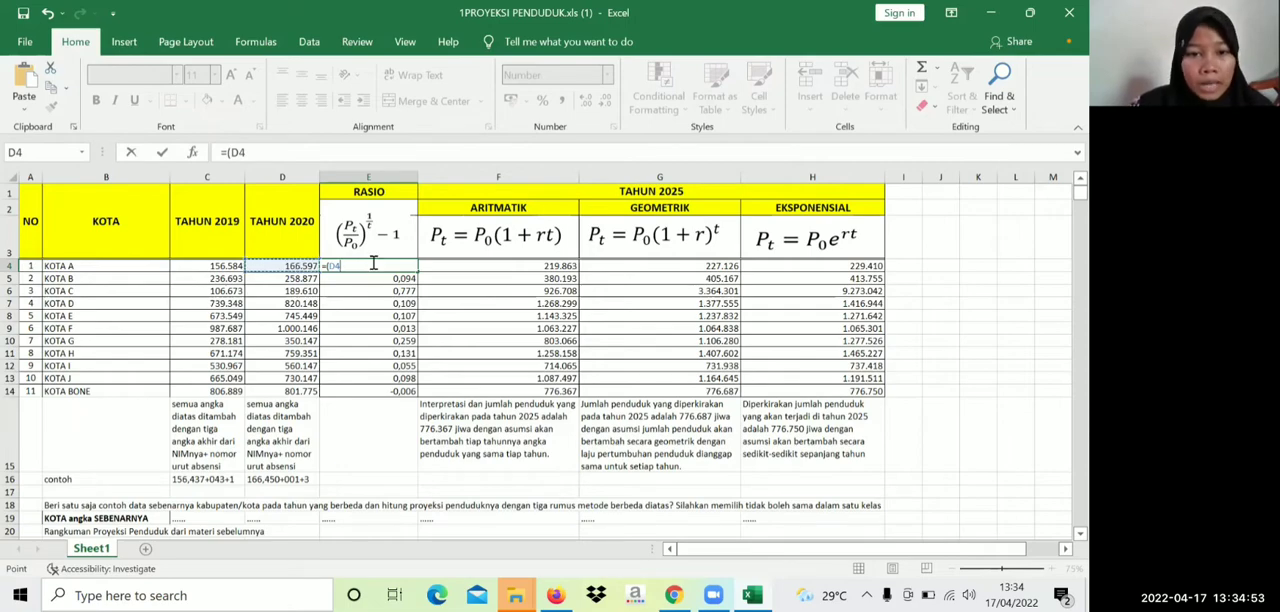
text(/)
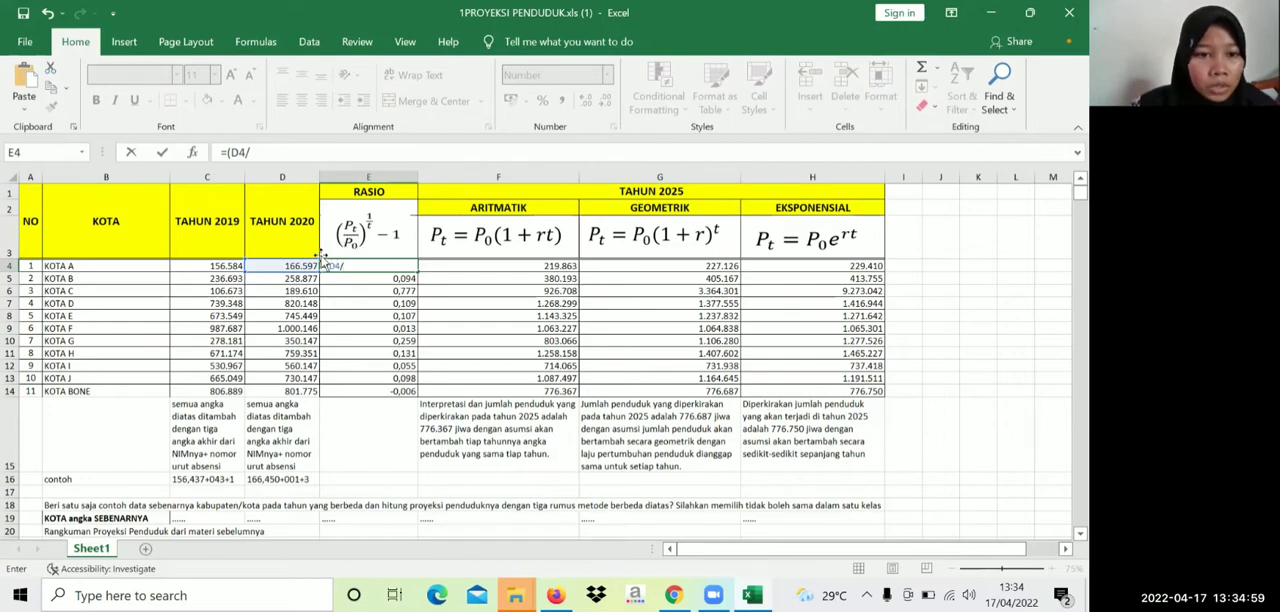
click(220, 268)
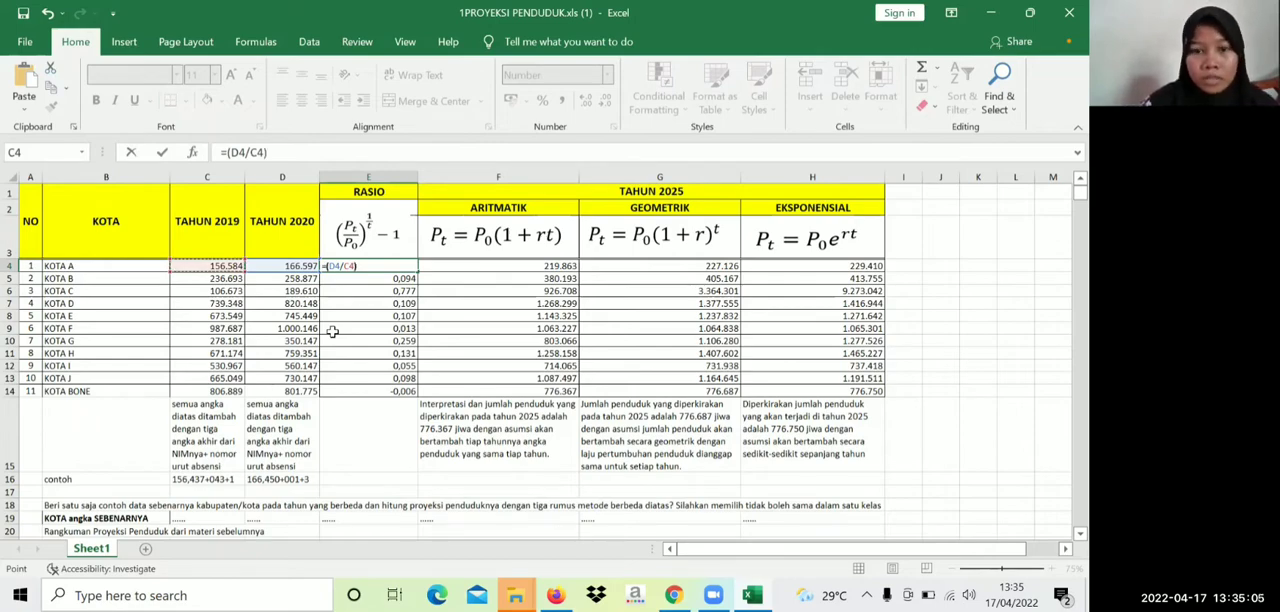
text()-1)
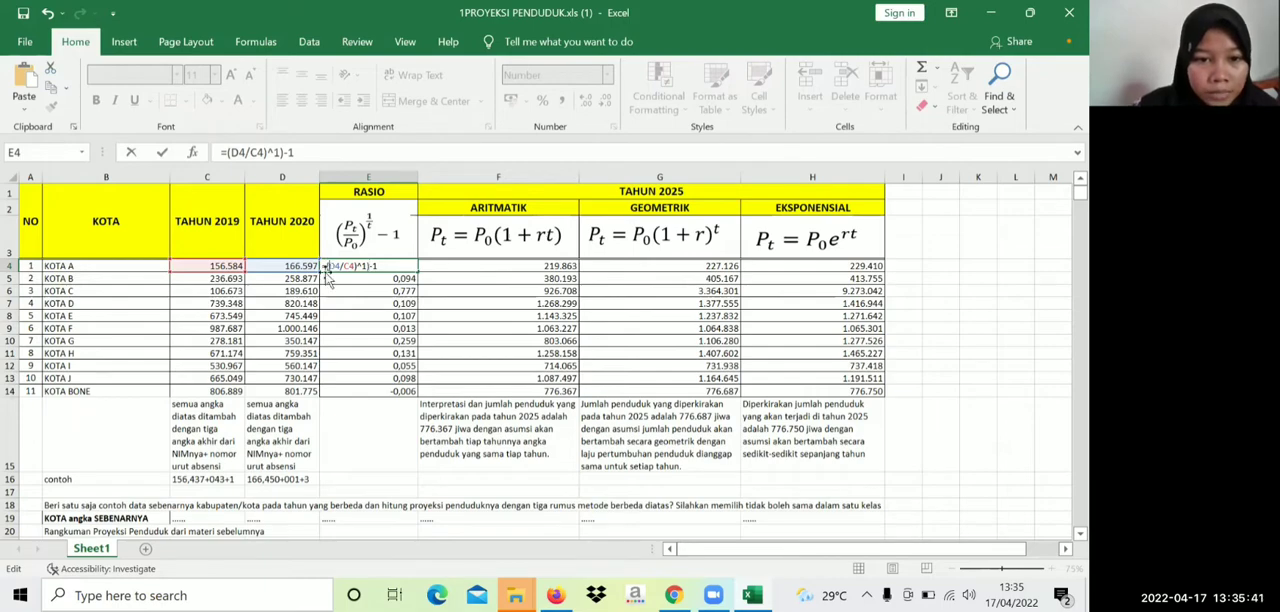
text(()
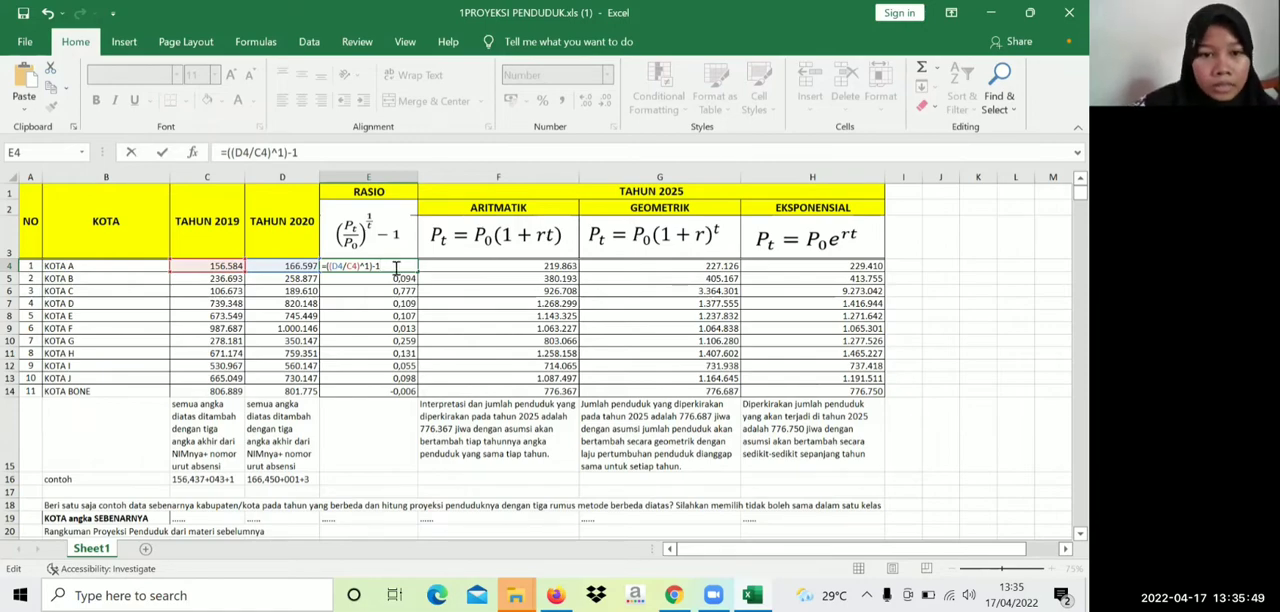
key(Return)
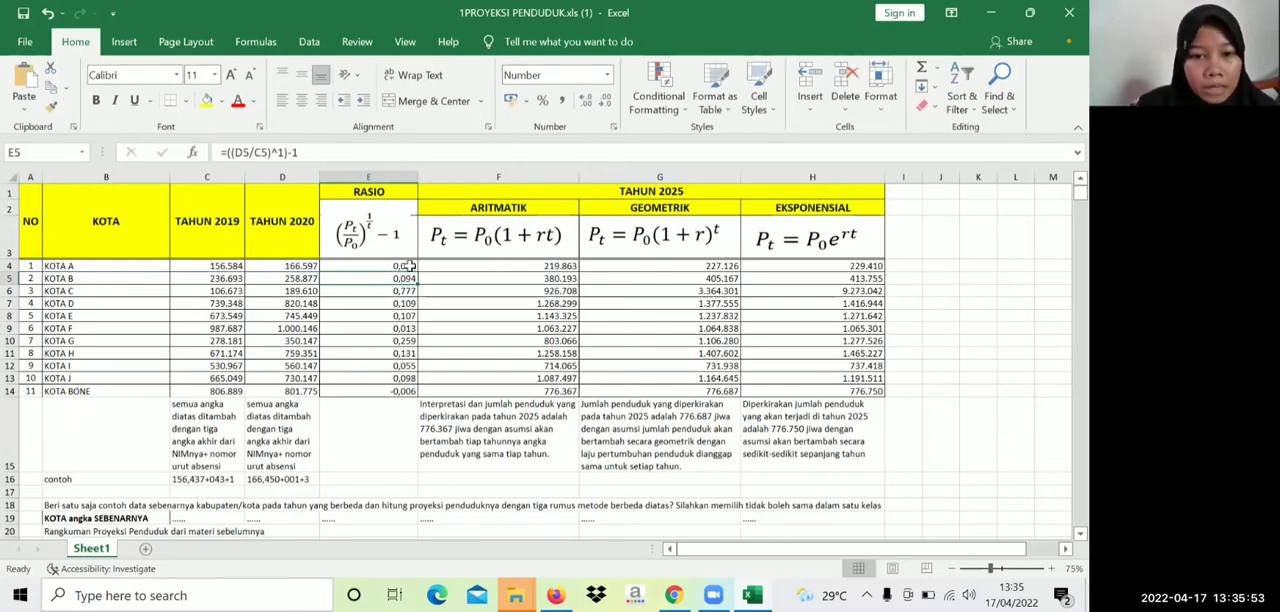
Clear the ratio formulas for KOTA B through KOTA BONE in cells E5 to E14
double_click(399, 279)
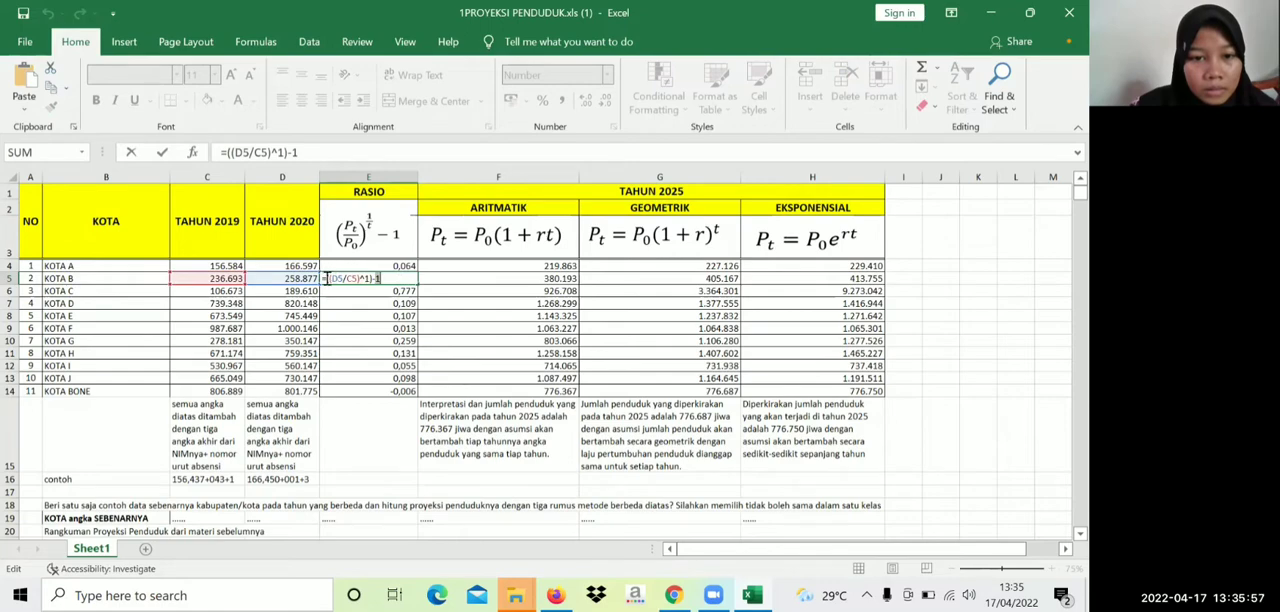
drag(322, 279, 388, 279)
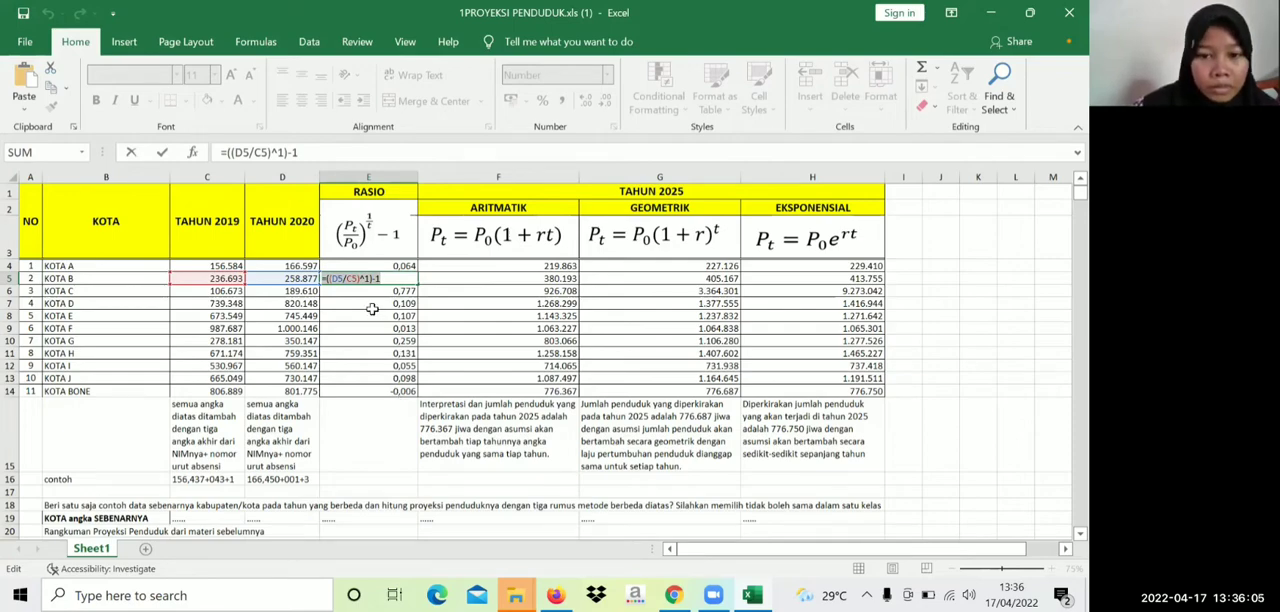
key(BackSpace)
key(Return)
key(BackSpace)
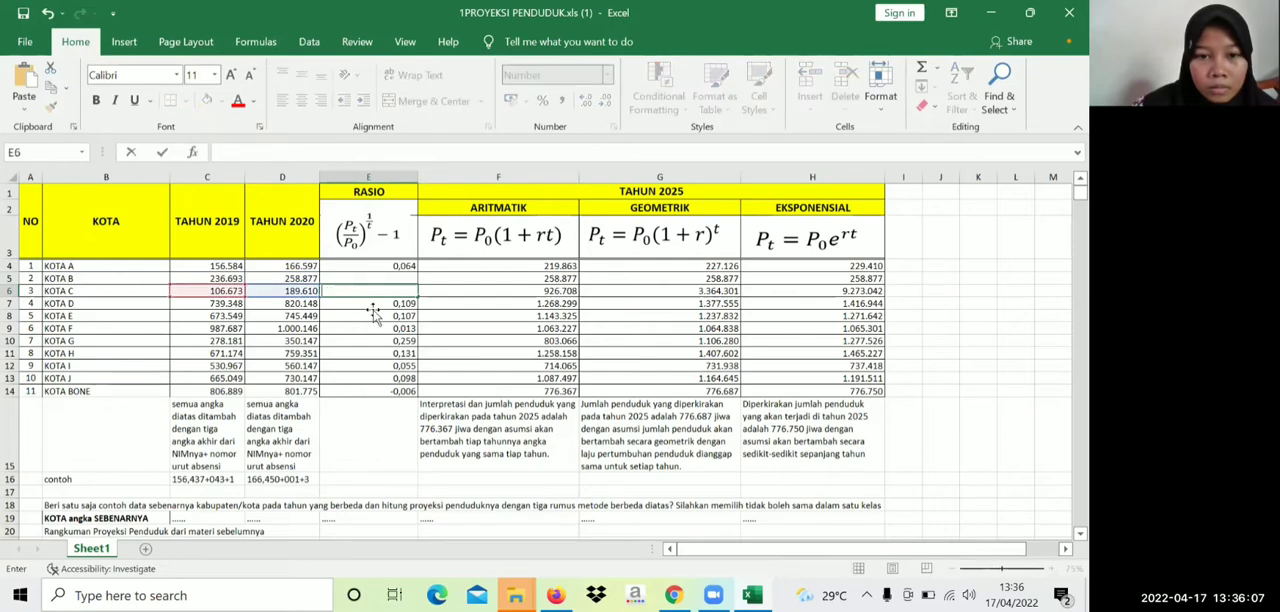
key(Return)
key(BackSpace)
key(Return)
key(BackSpace)
key(Return)
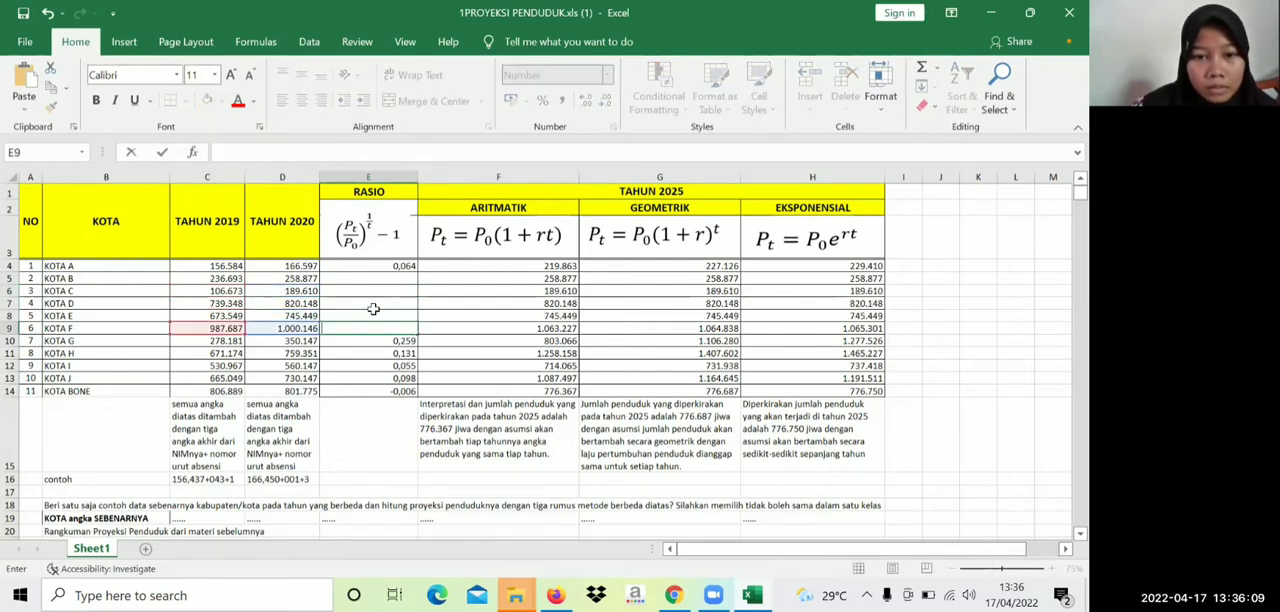
key(BackSpace)
key(Return)
key(BackSpace)
key(Return)
key(BackSpace)
key(Return)
key(BackSpace)
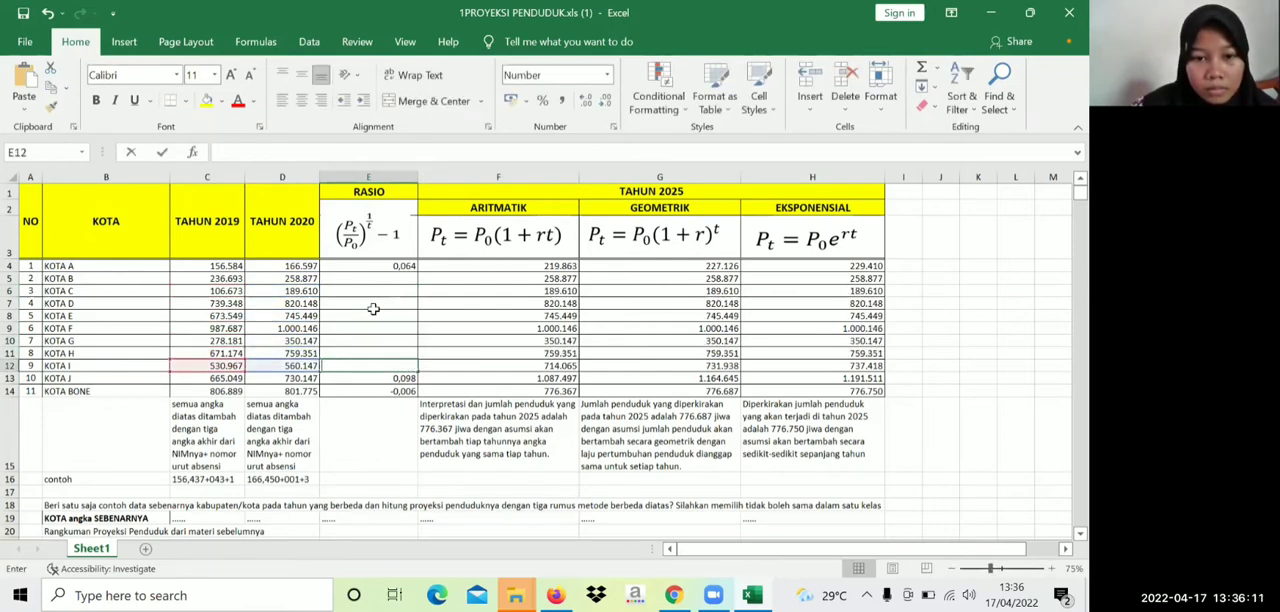
key(Return)
key(BackSpace)
key(Return)
key(BackSpace)
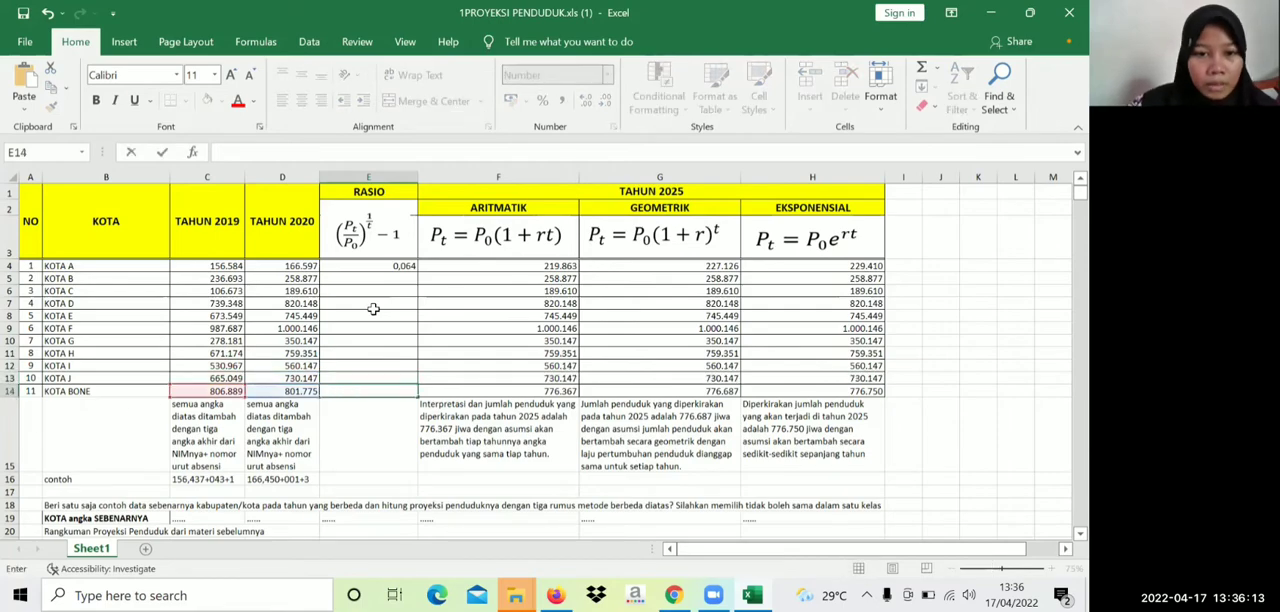
Fill the ratio formula from E4 down through E14 for all remaining cities
click(390, 266)
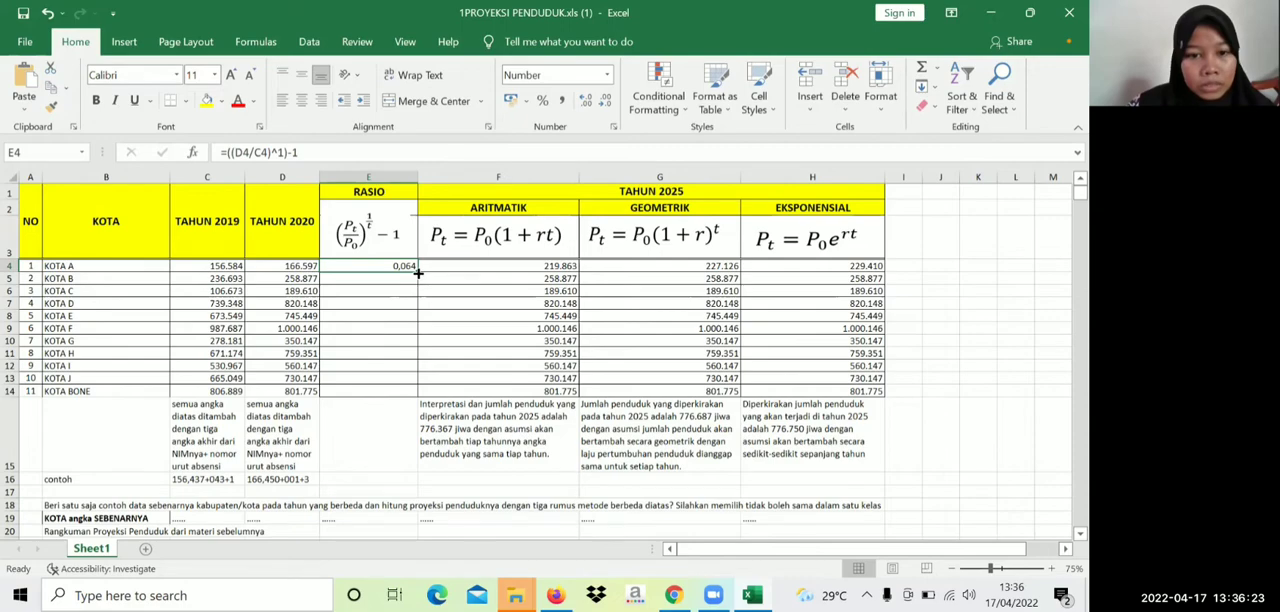
drag(418, 272, 414, 393)
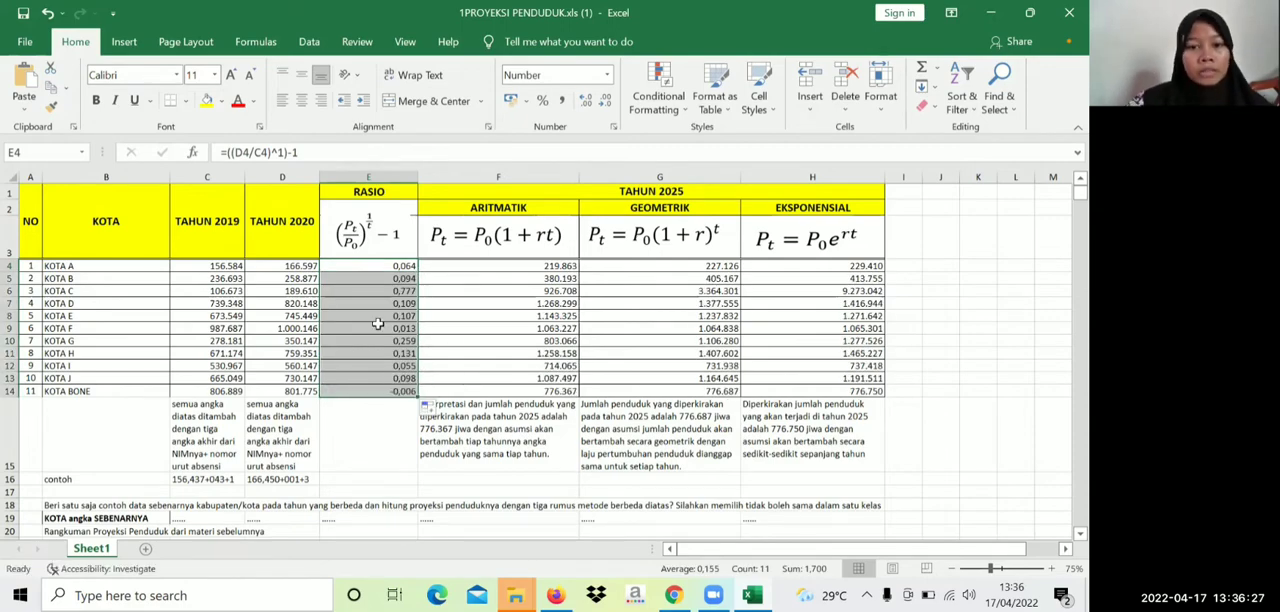
click(392, 271)
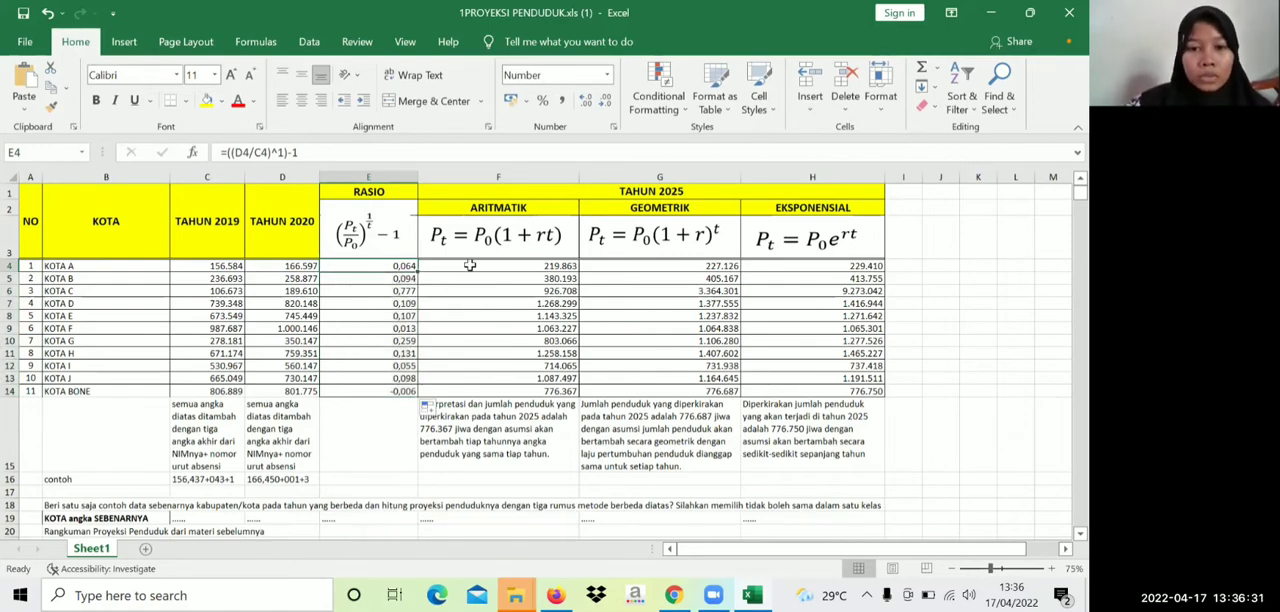
Re-enter the arithmetic projection formula =D4*(1+E4*5) for KOTA A in cell F4
click(480, 205)
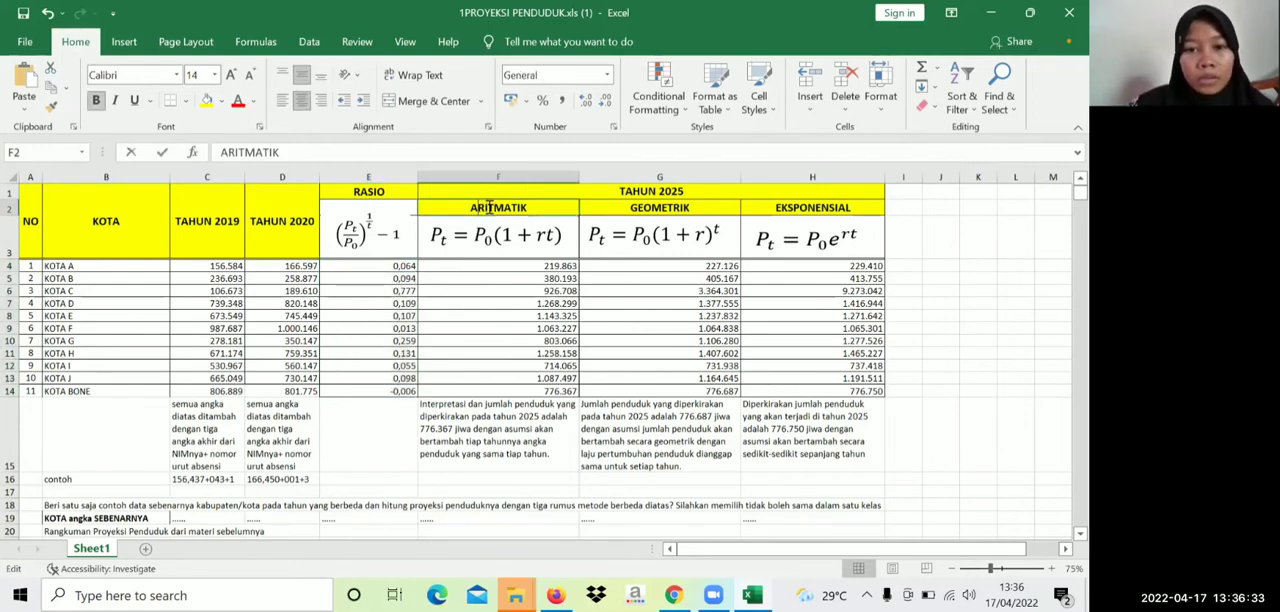
key(F2)
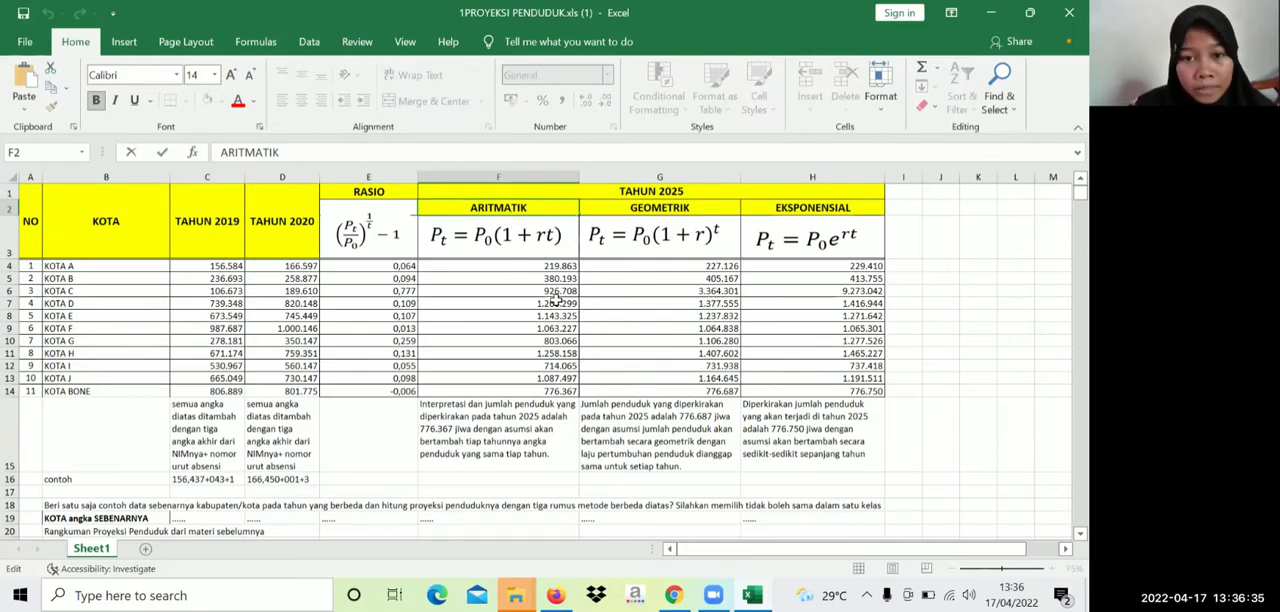
double_click(538, 267)
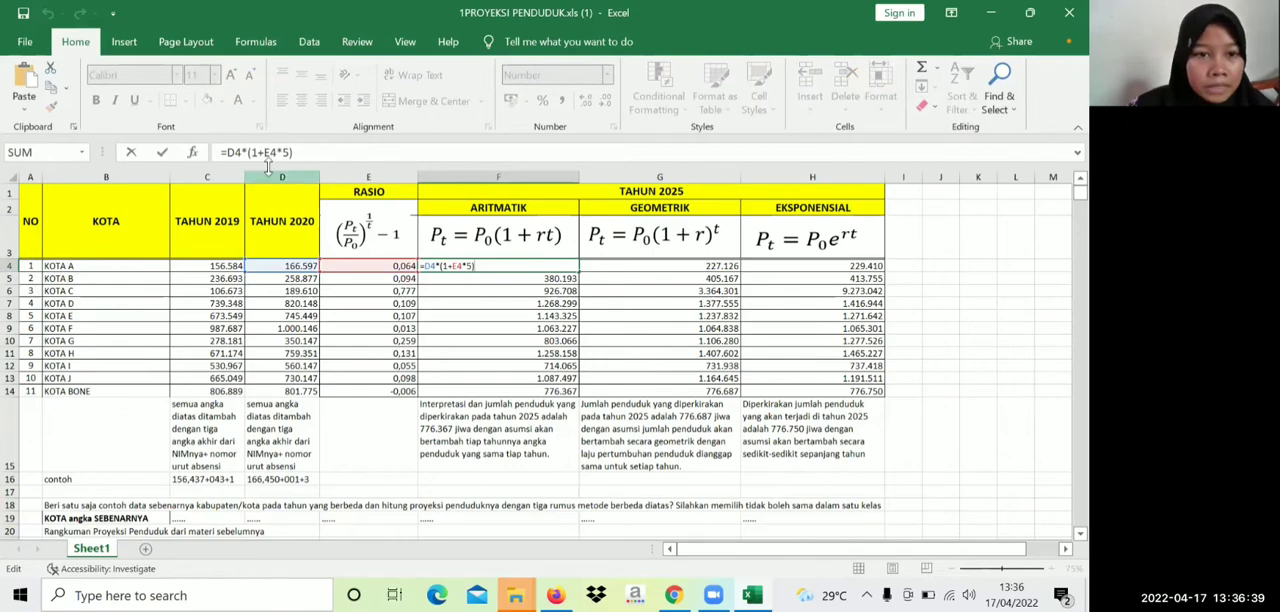
drag(228, 152, 297, 152)
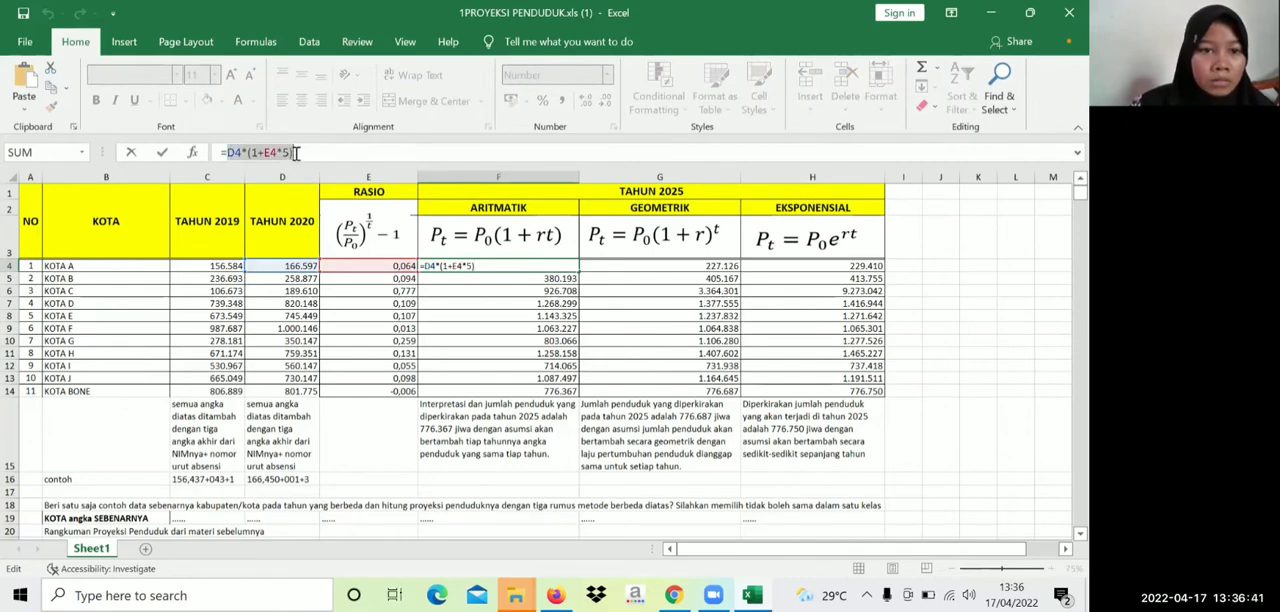
key(BackSpace)
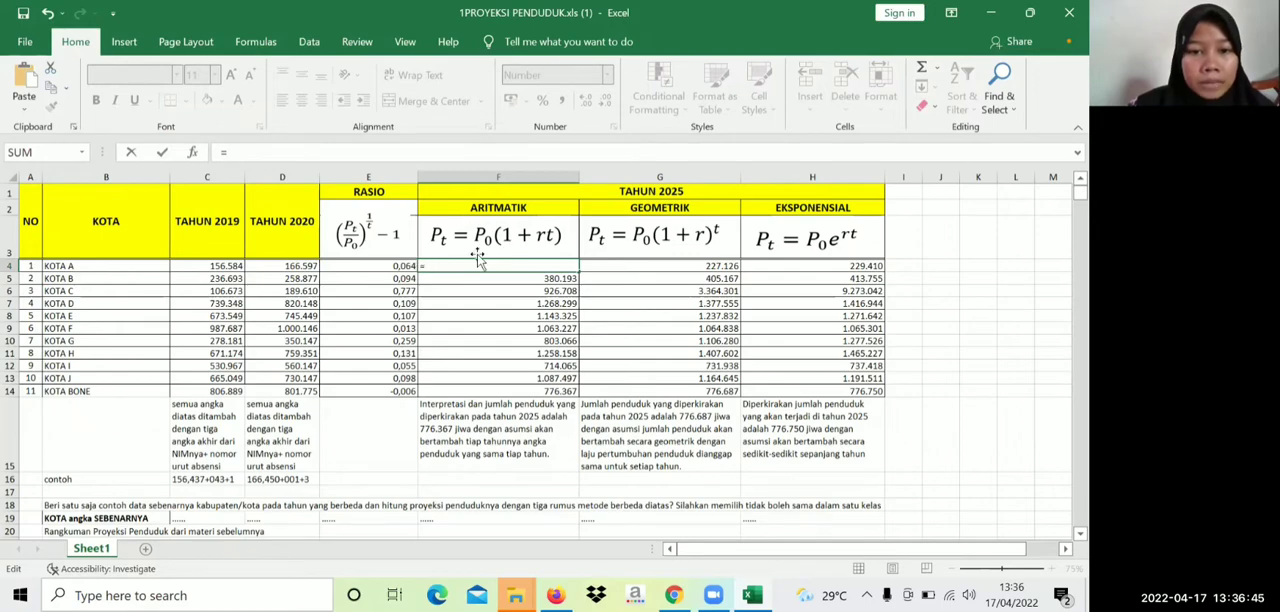
click(303, 267)
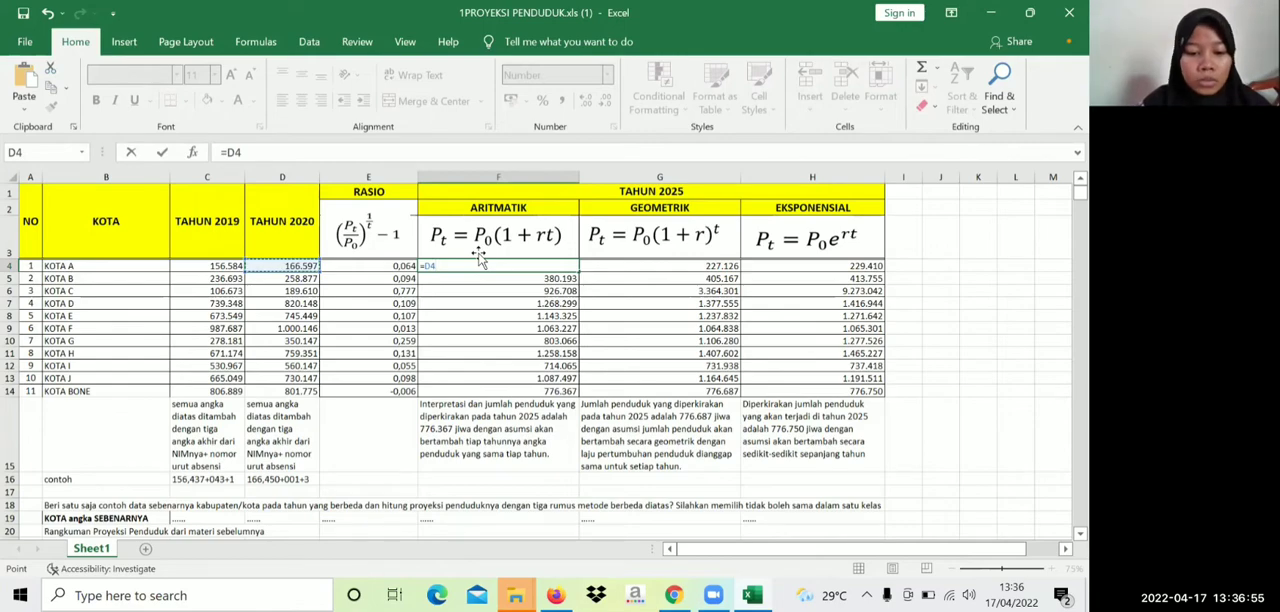
text(*)
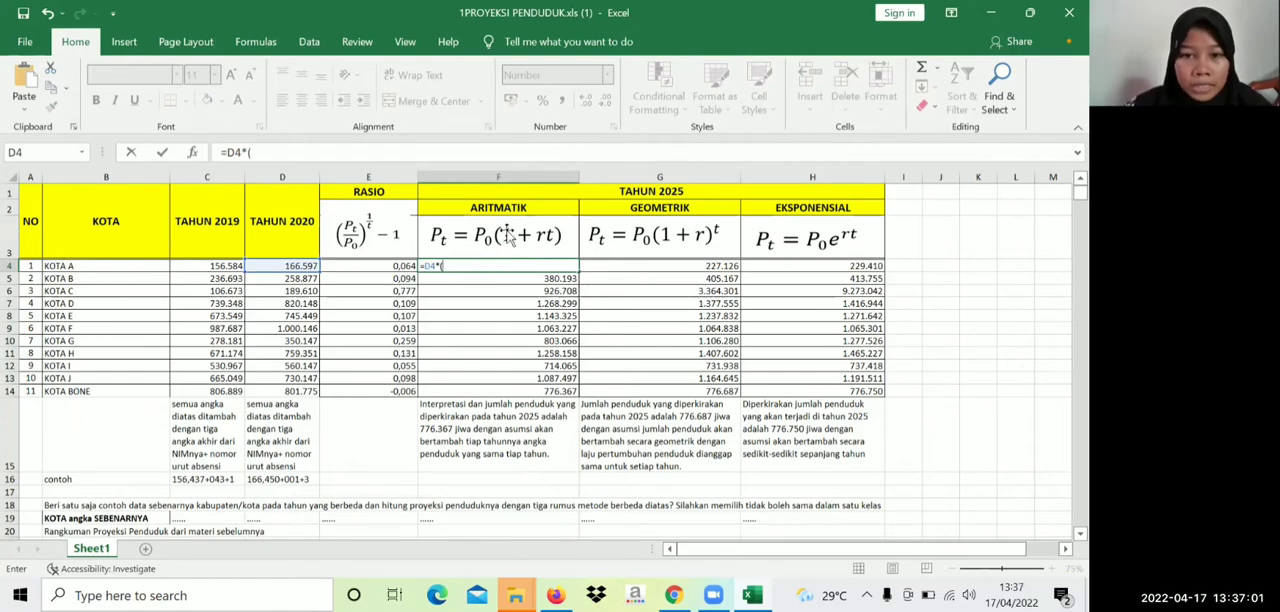
text((1+)
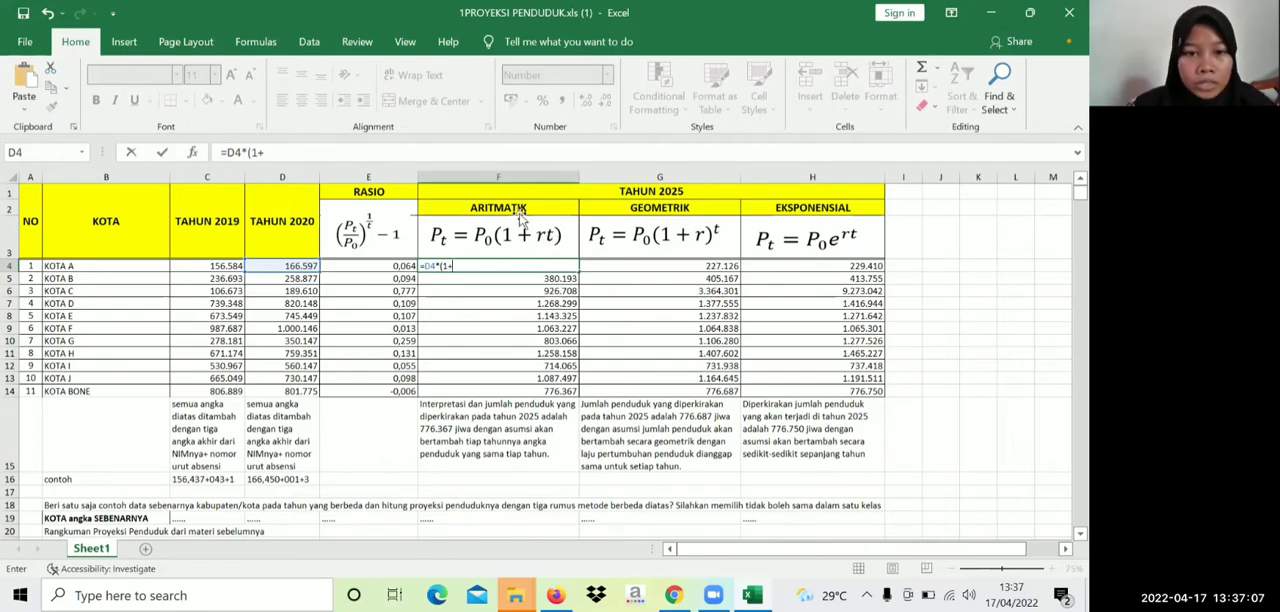
click(401, 265)
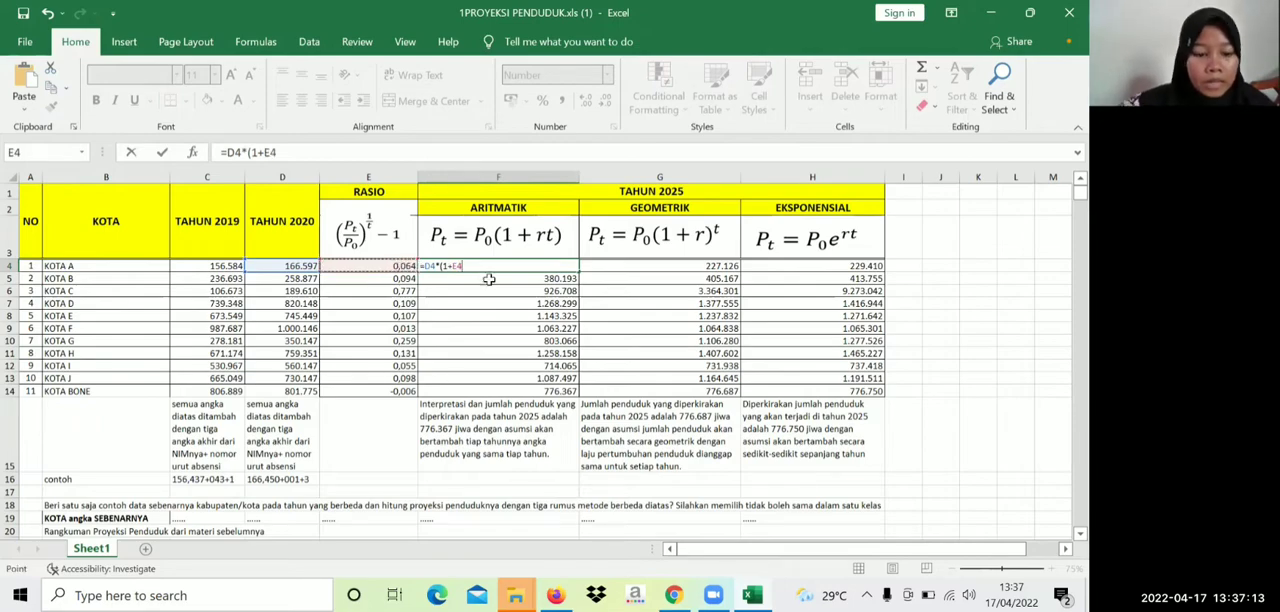
text(*)
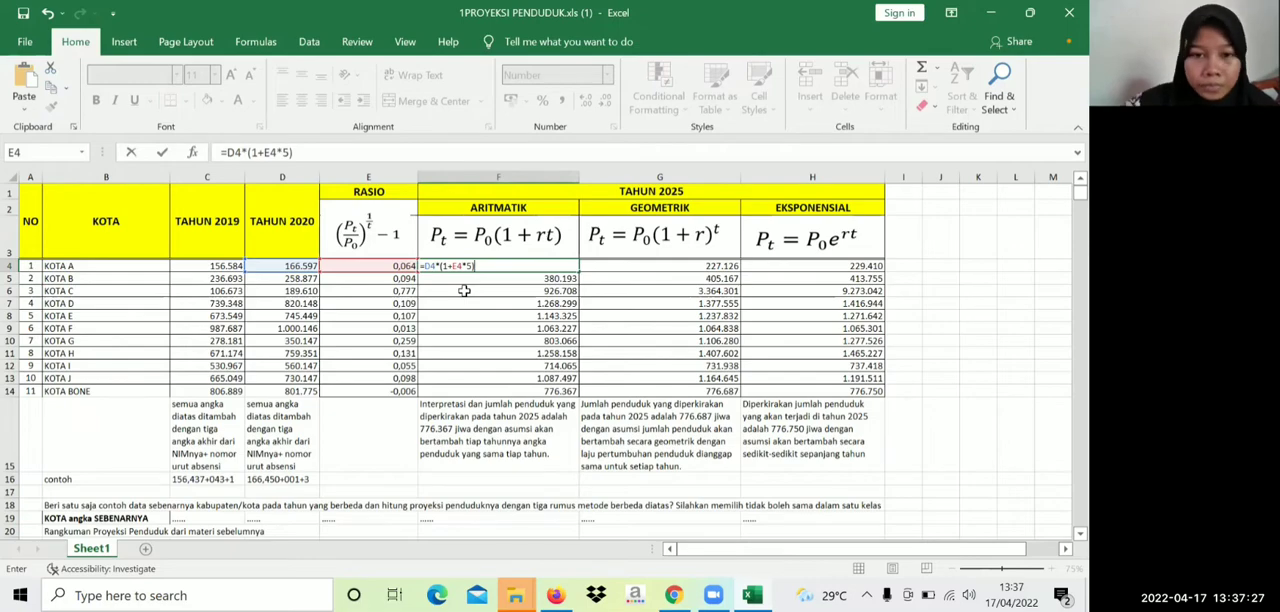
key(Return)
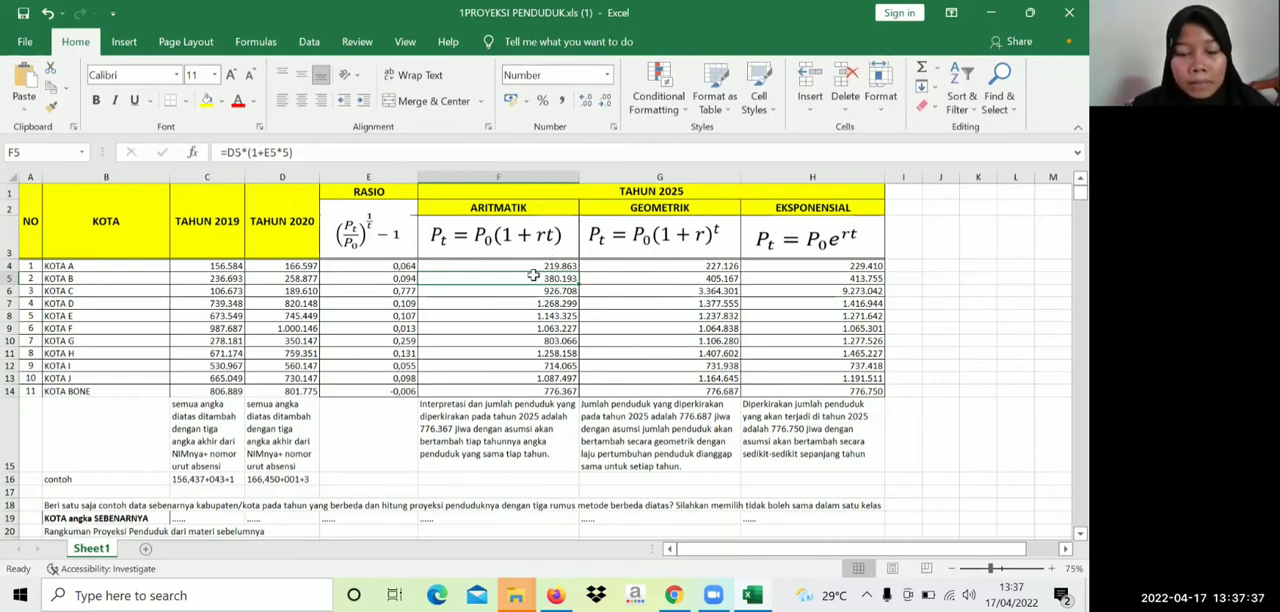
Fill the arithmetic projection formula from F4 down through F14 for all remaining cities
drag(571, 260, 574, 260)
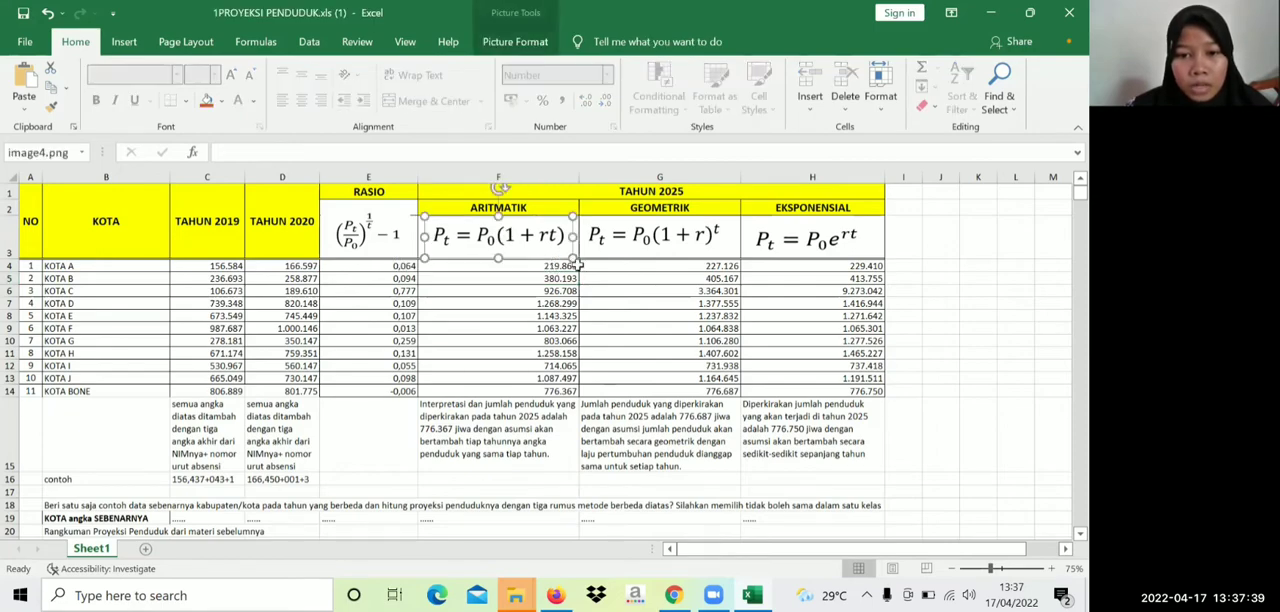
double_click(573, 265)
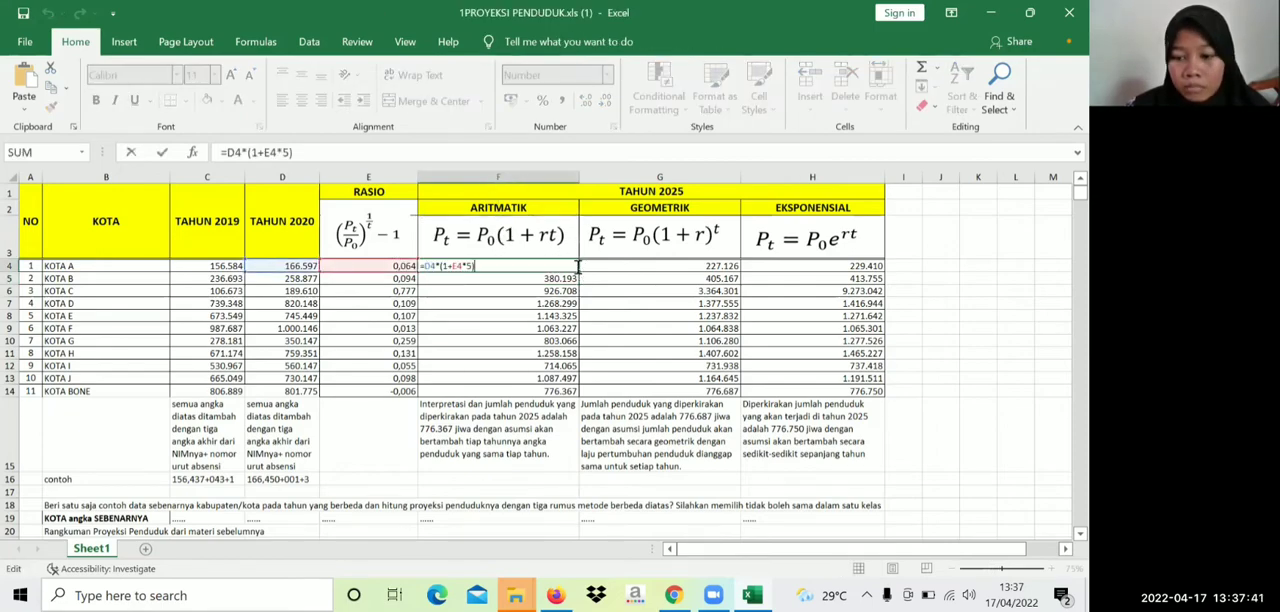
drag(579, 271, 567, 394)
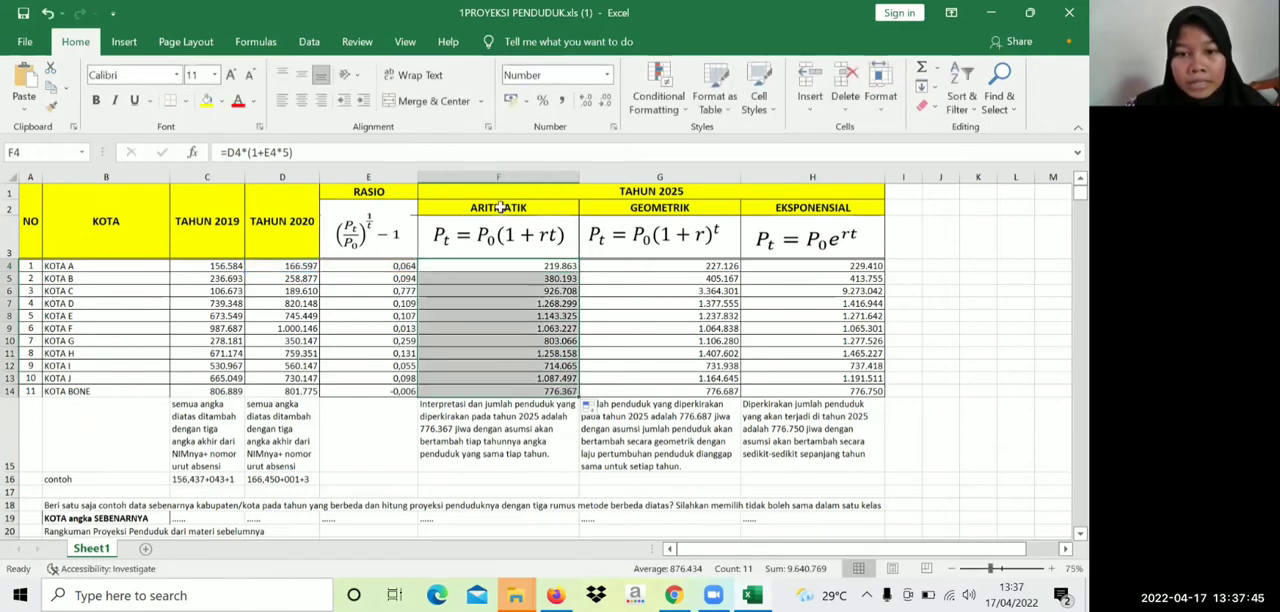
Clear the geometric projection formulas for KOTA B through KOTA BONE in cells G5 to G14
click(700, 265)
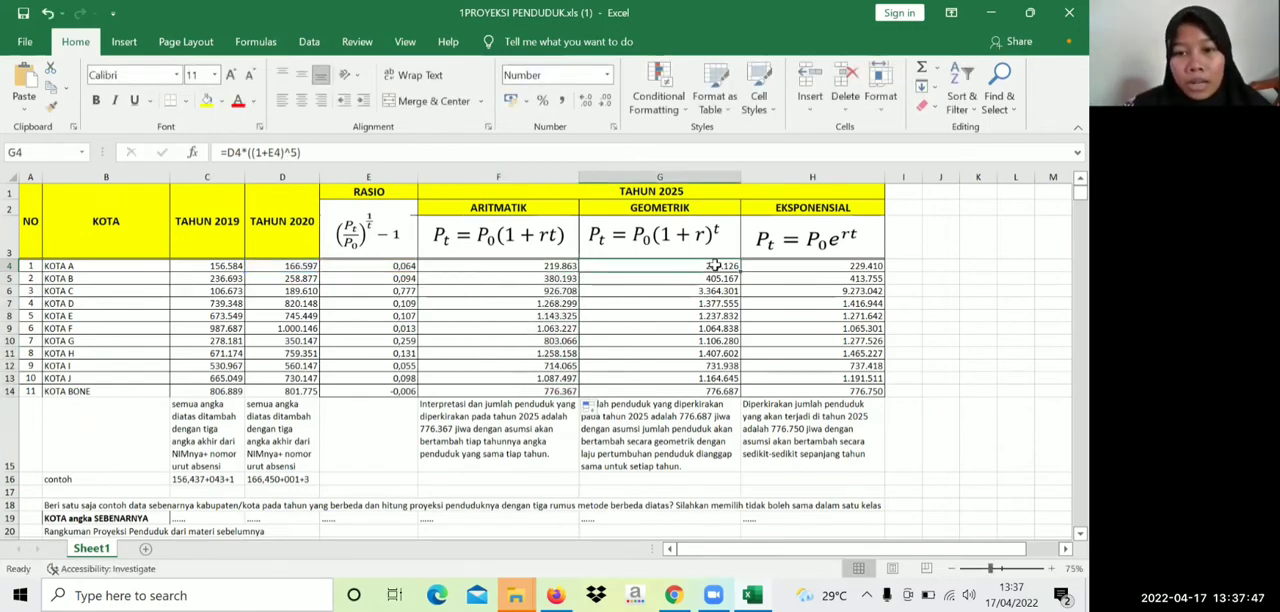
double_click(693, 264)
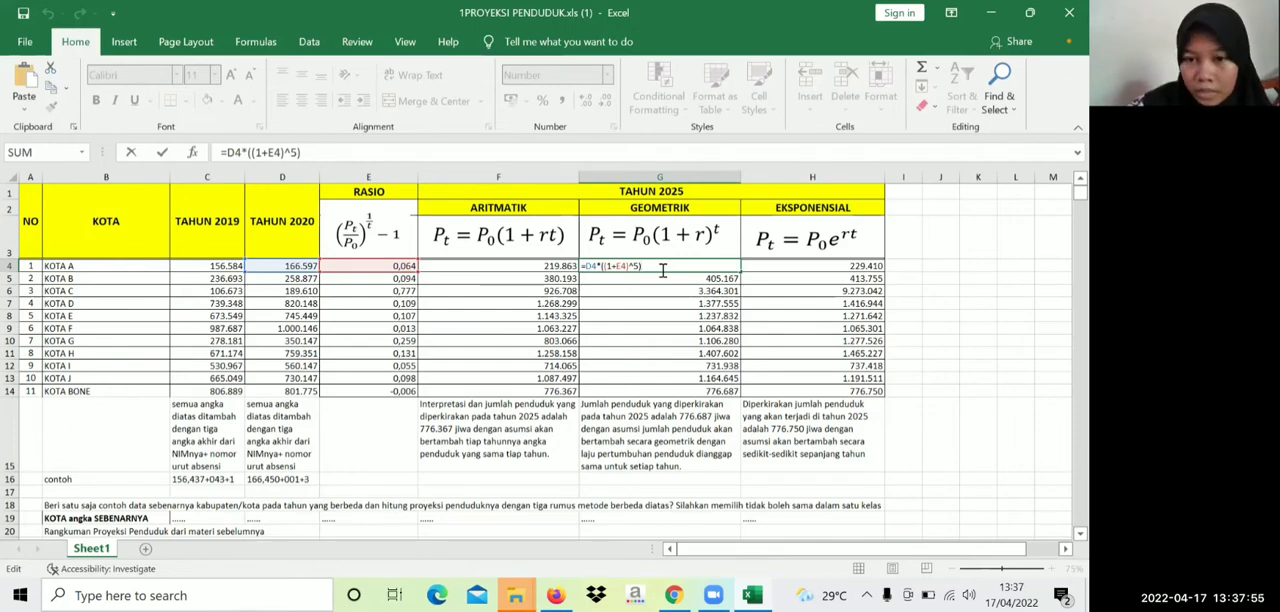
click(680, 278)
double_click(680, 278)
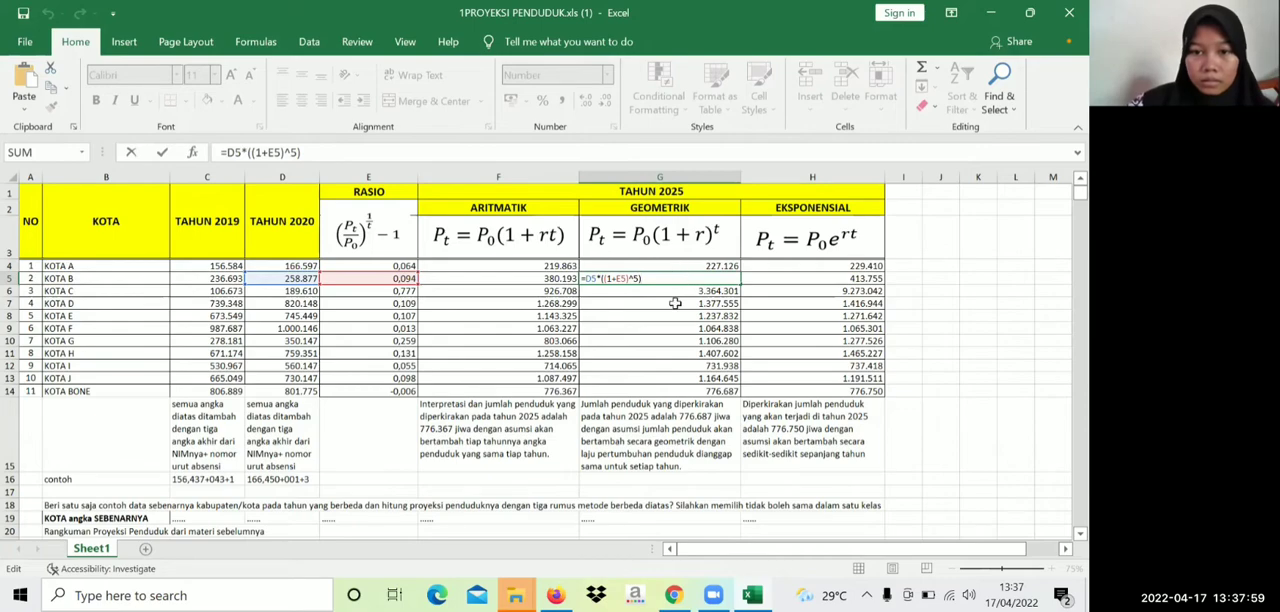
click(669, 291)
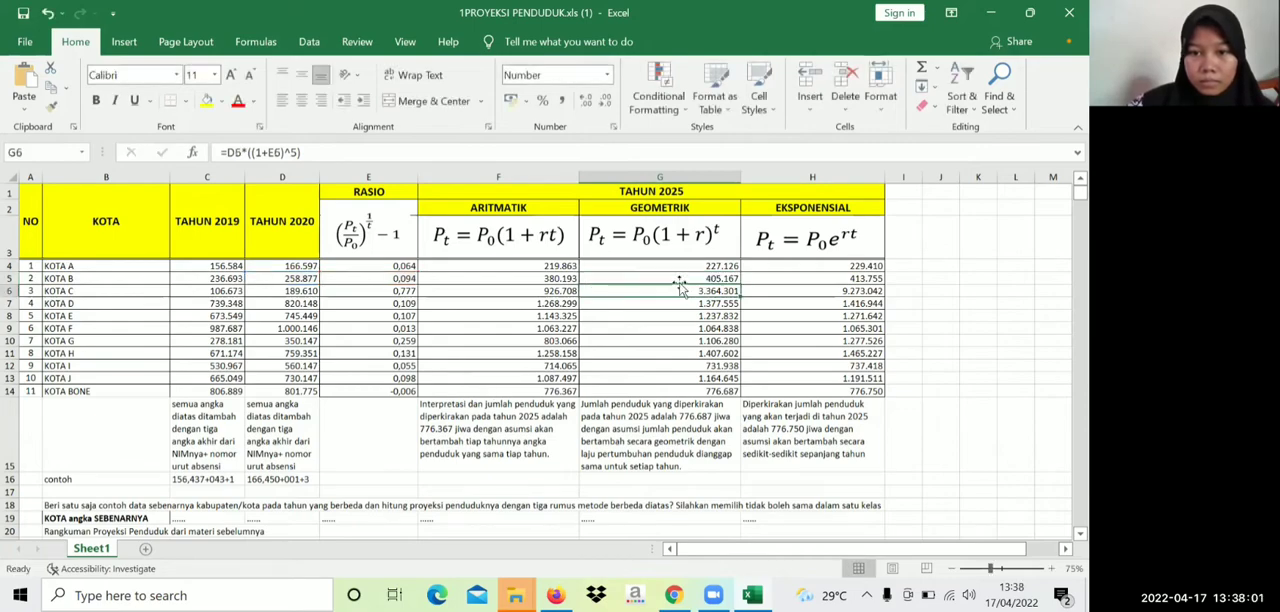
click(684, 279)
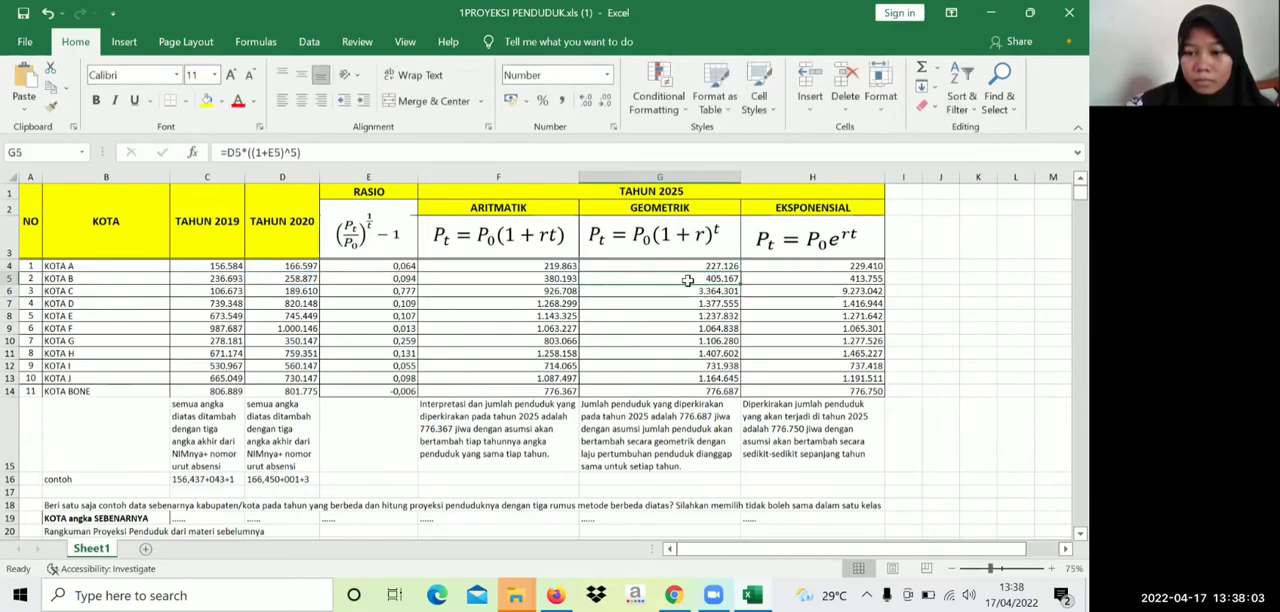
key(BackSpace)
key(Return)
key(BackSpace)
key(Return)
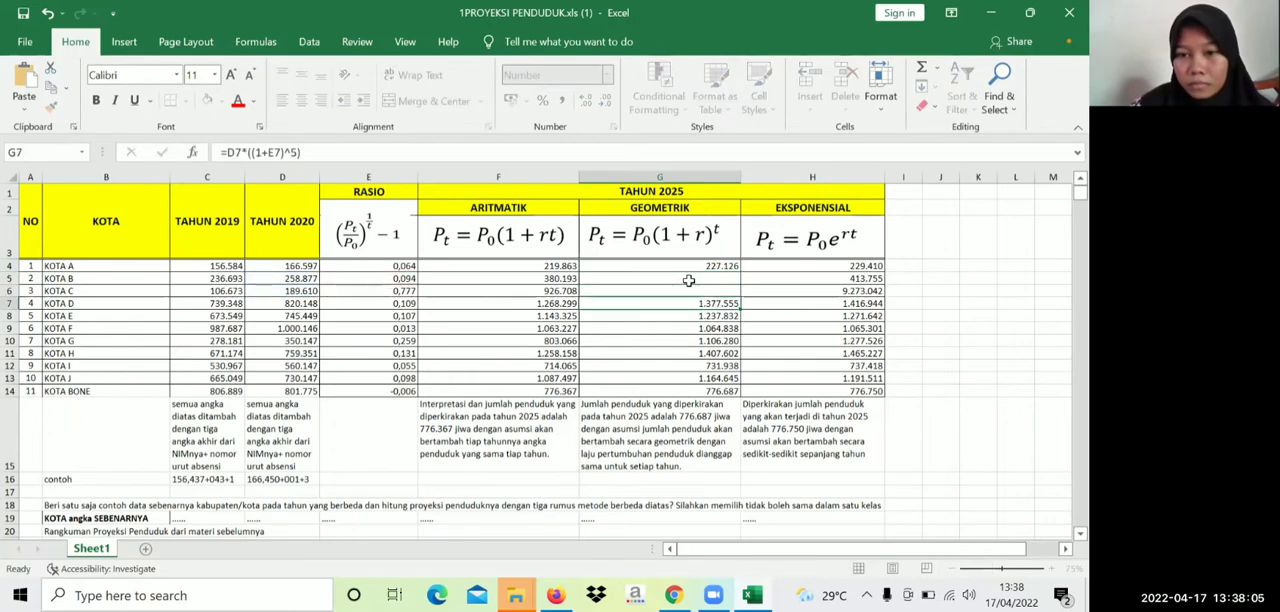
key(BackSpace)
key(Return)
key(BackSpace)
key(Return)
key(BackSpace)
key(Return)
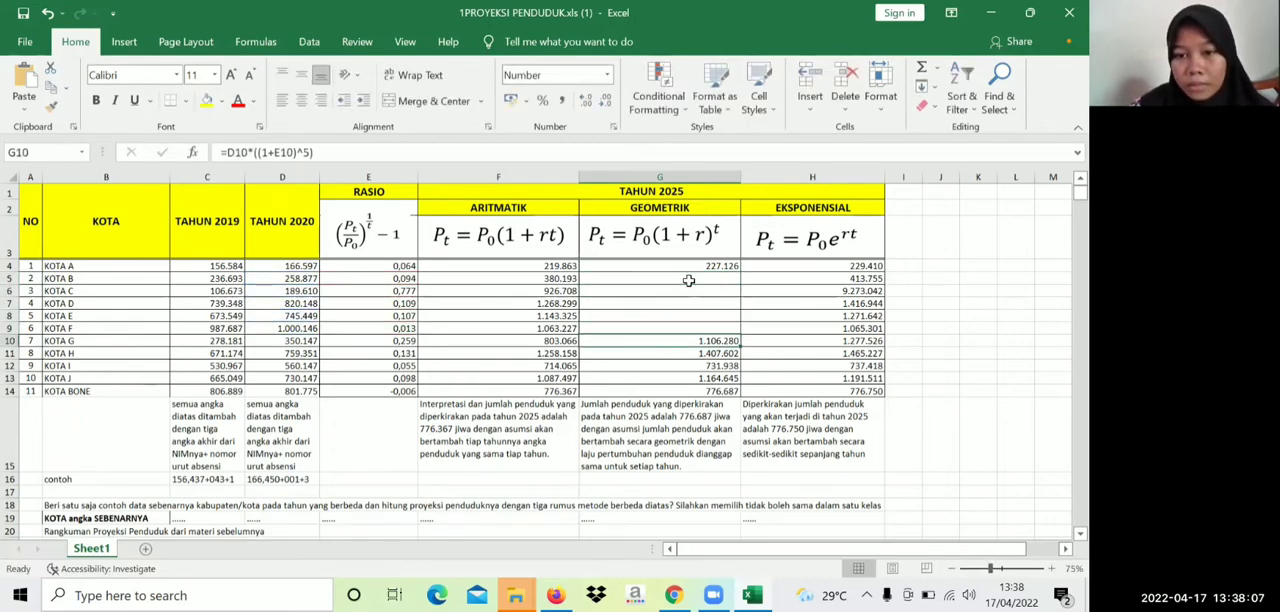
key(BackSpace)
key(Return)
key(BackSpace)
key(Return)
key(BackSpace)
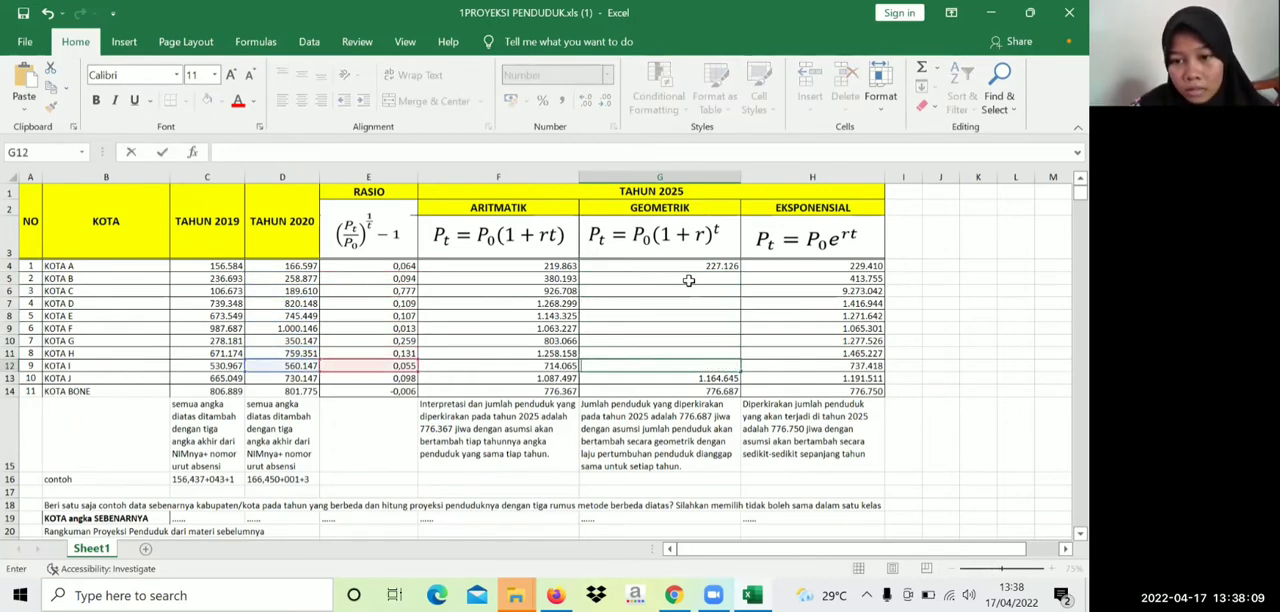
key(Return)
key(BackSpace)
key(Return)
key(BackSpace)
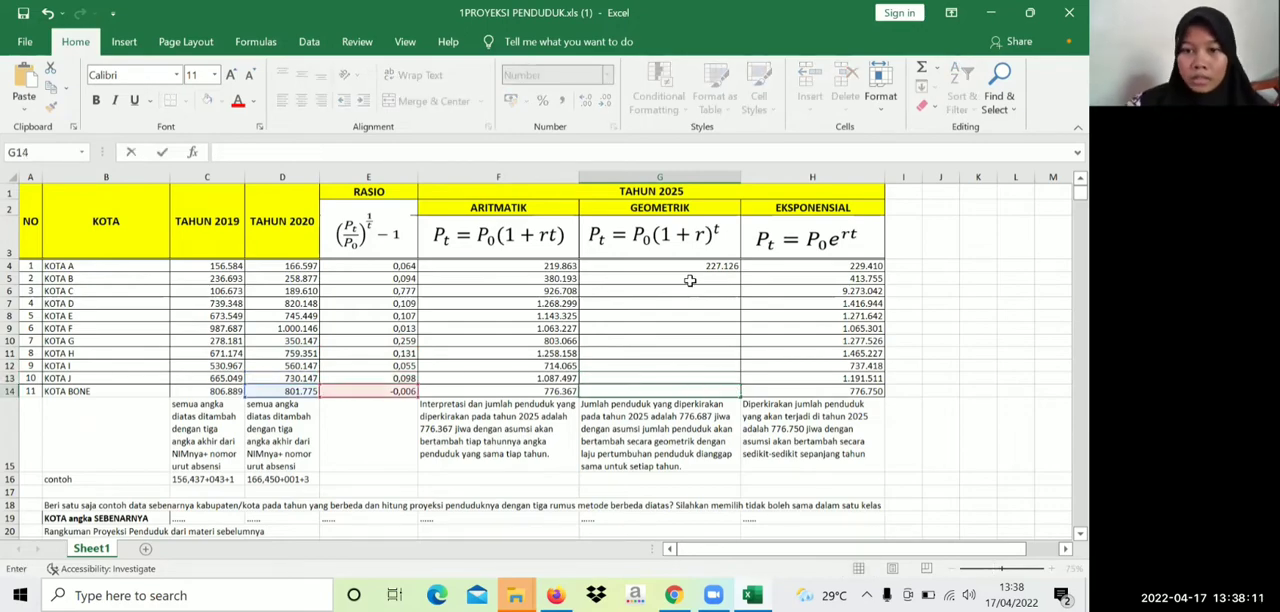
Replace the geometric projection formula for KOTA A in cell G4 with =D4*(1+E4)^5
double_click(703, 266)
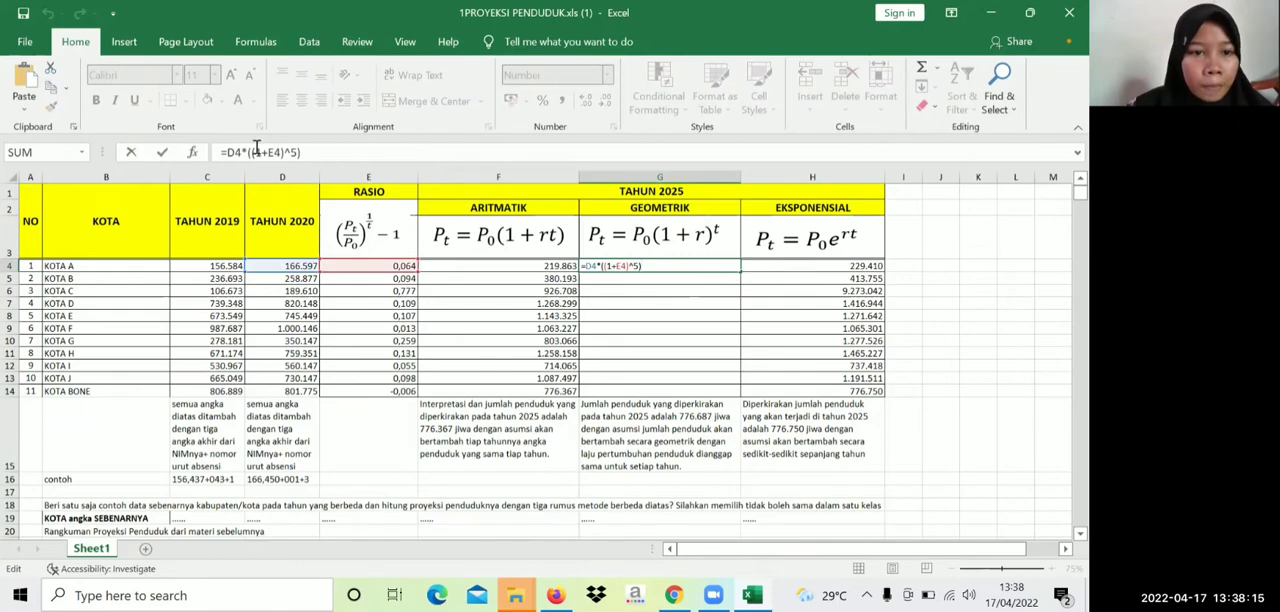
drag(228, 154, 305, 150)
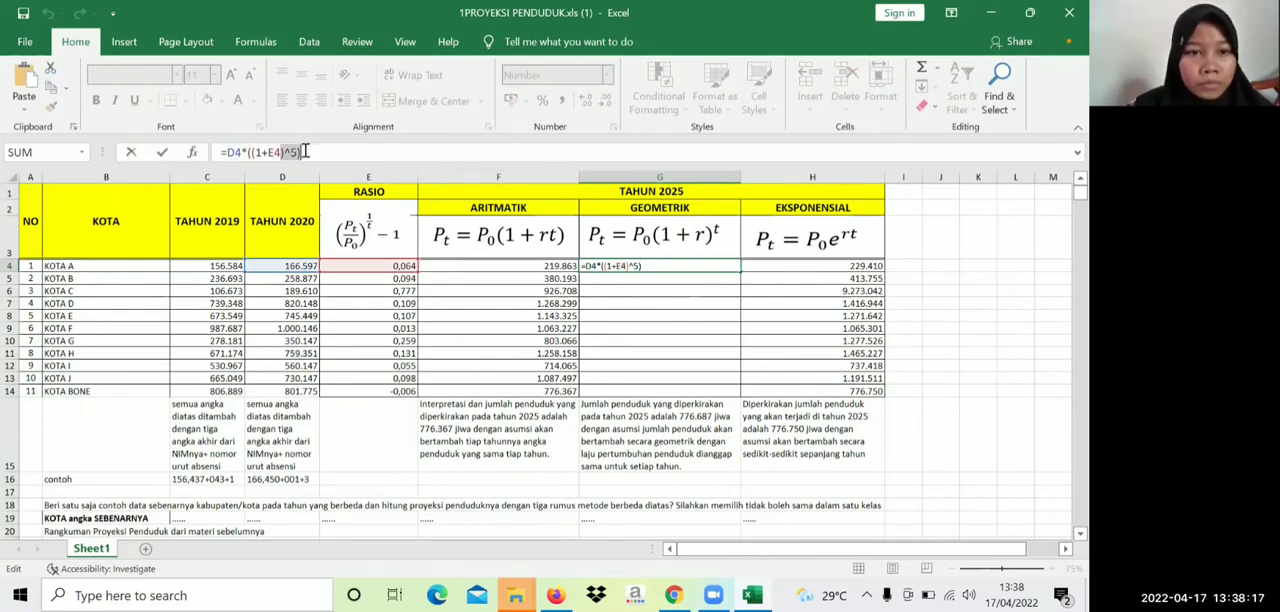
key(BackSpace)
key(BackSpace)
key(BackSpace)
key(BackSpace)
key(BackSpace)
key(BackSpace)
key(BackSpace)
key(BackSpace)
key(BackSpace)
key(BackSpace)
key(BackSpace)
key(BackSpace)
key(BackSpace)
key(BackSpace)
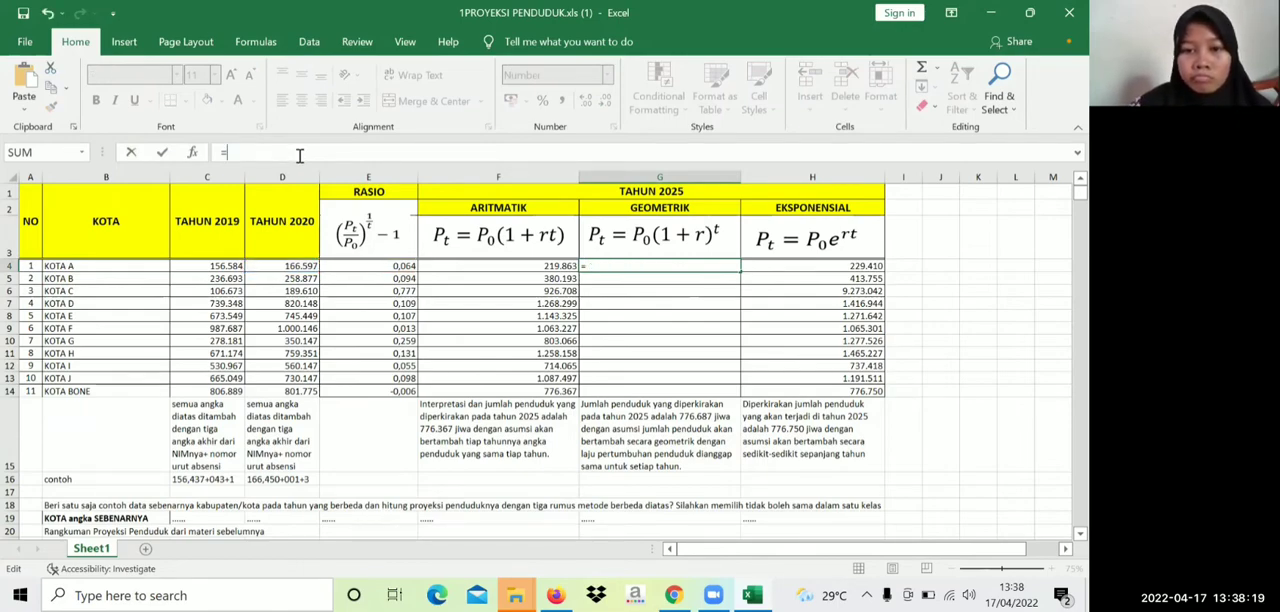
key(Escape)
text(=)
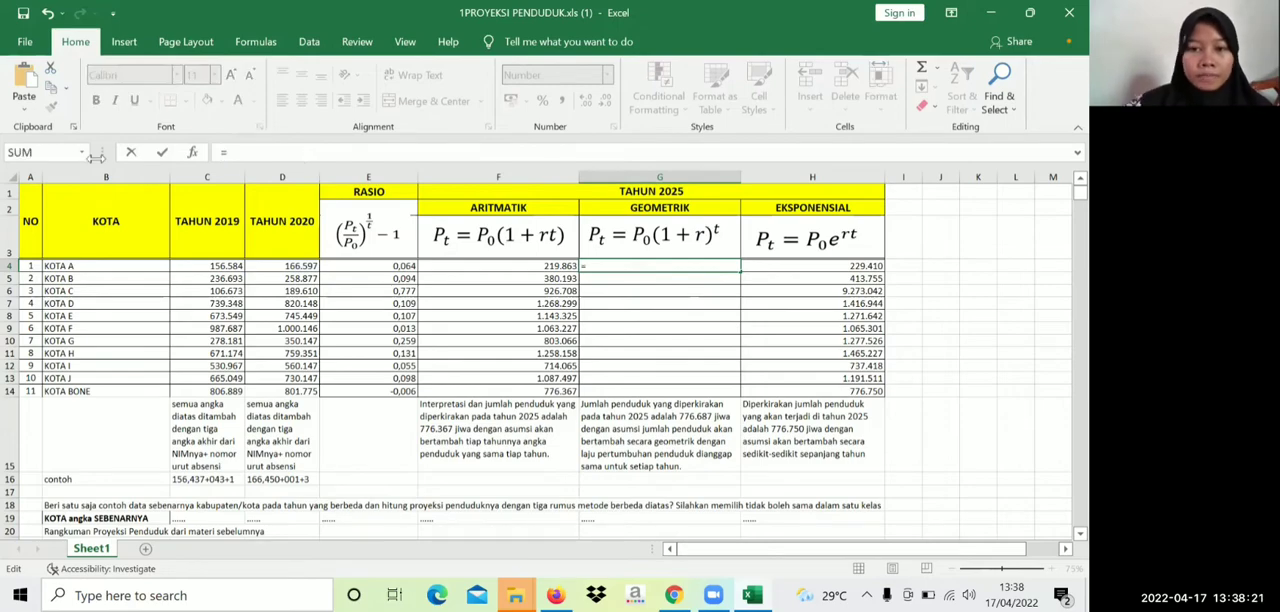
click(295, 270)
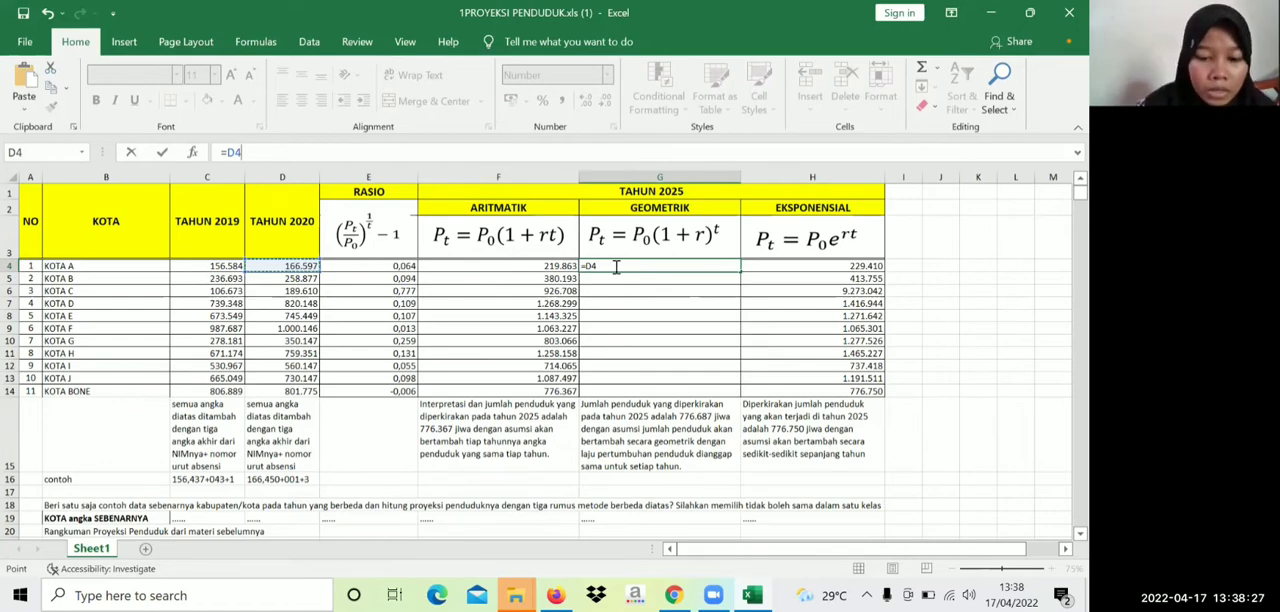
text(*)
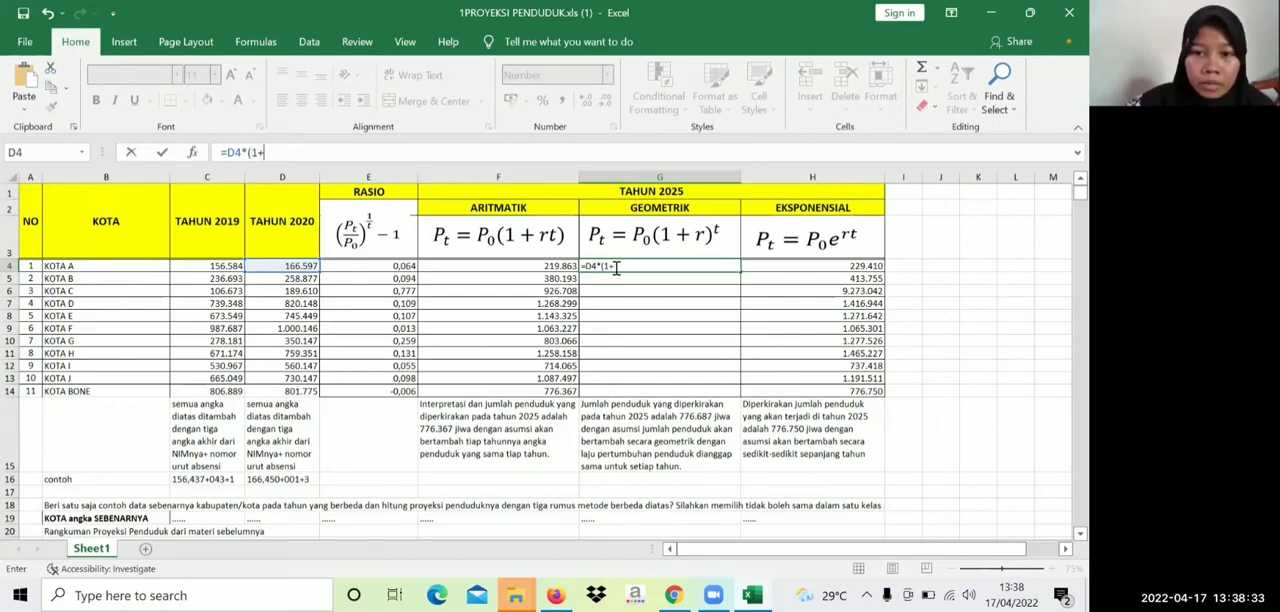
click(404, 268)
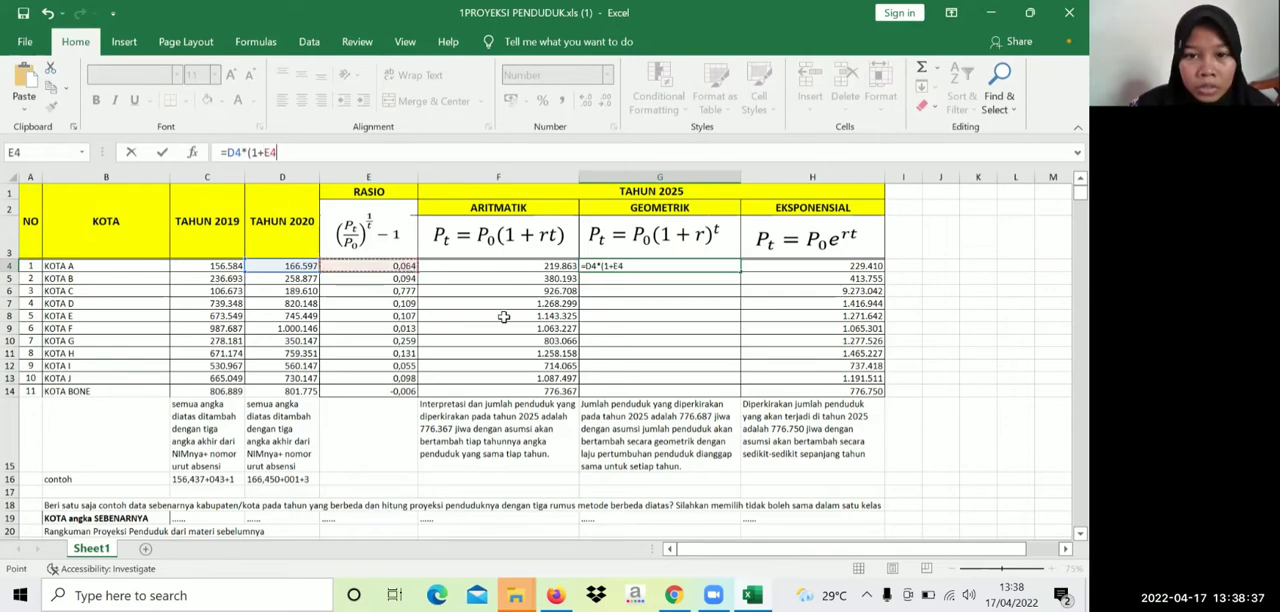
text()^5)
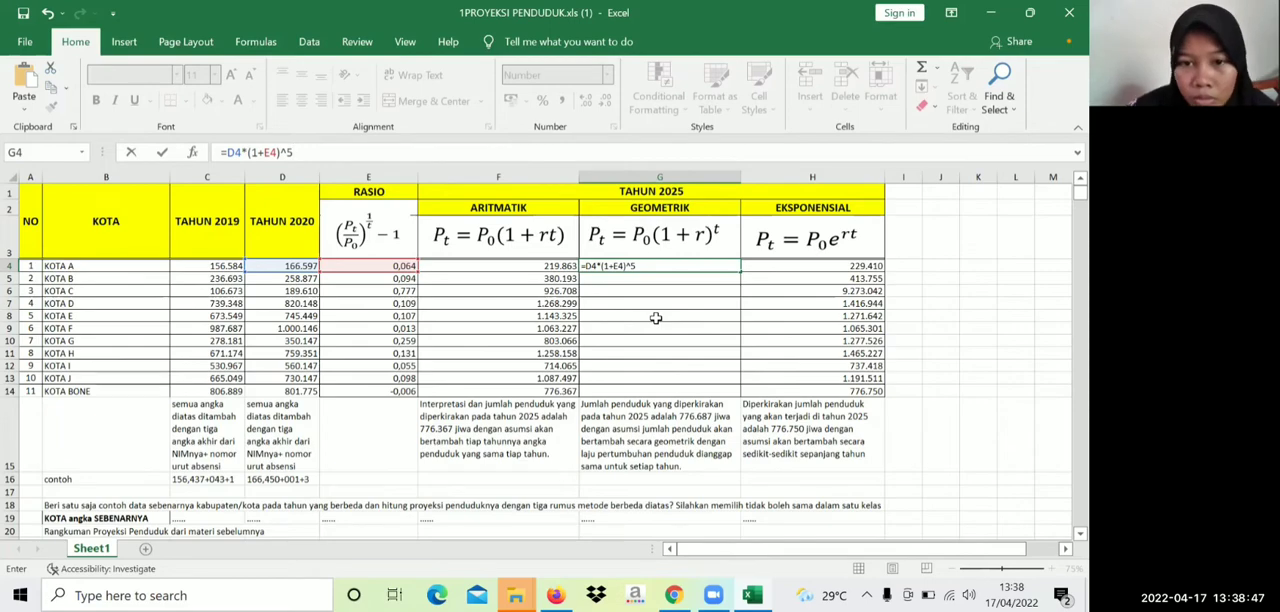
key(Return)
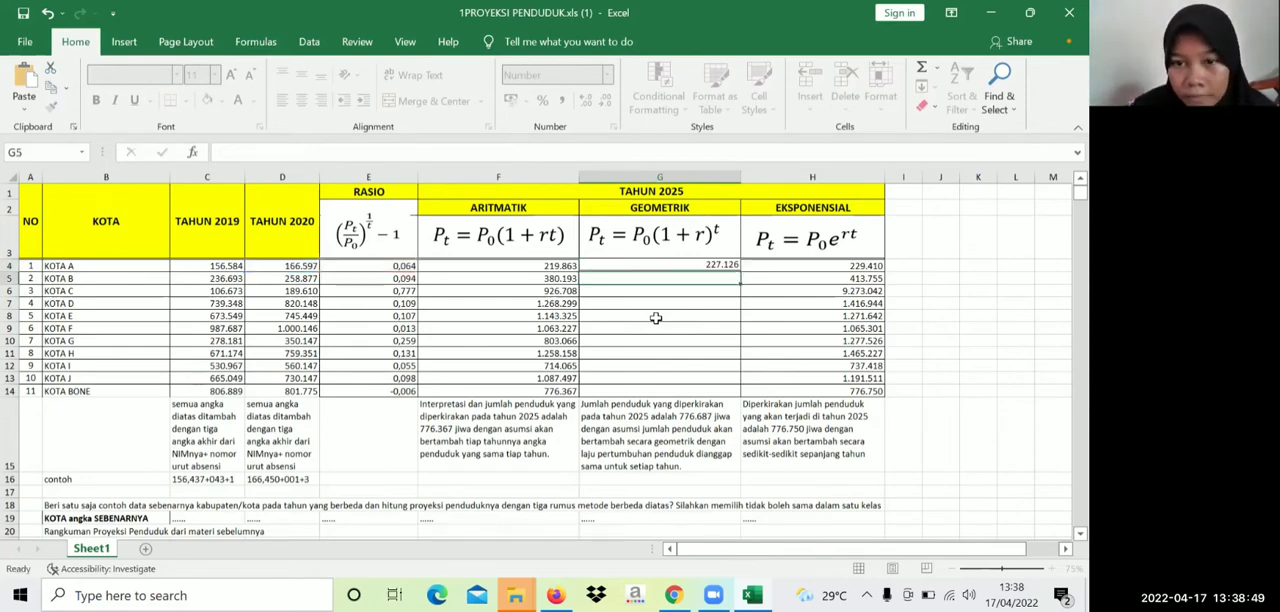
Fill the geometric projection formula from G4 down through G14 for all remaining cities
click(733, 266)
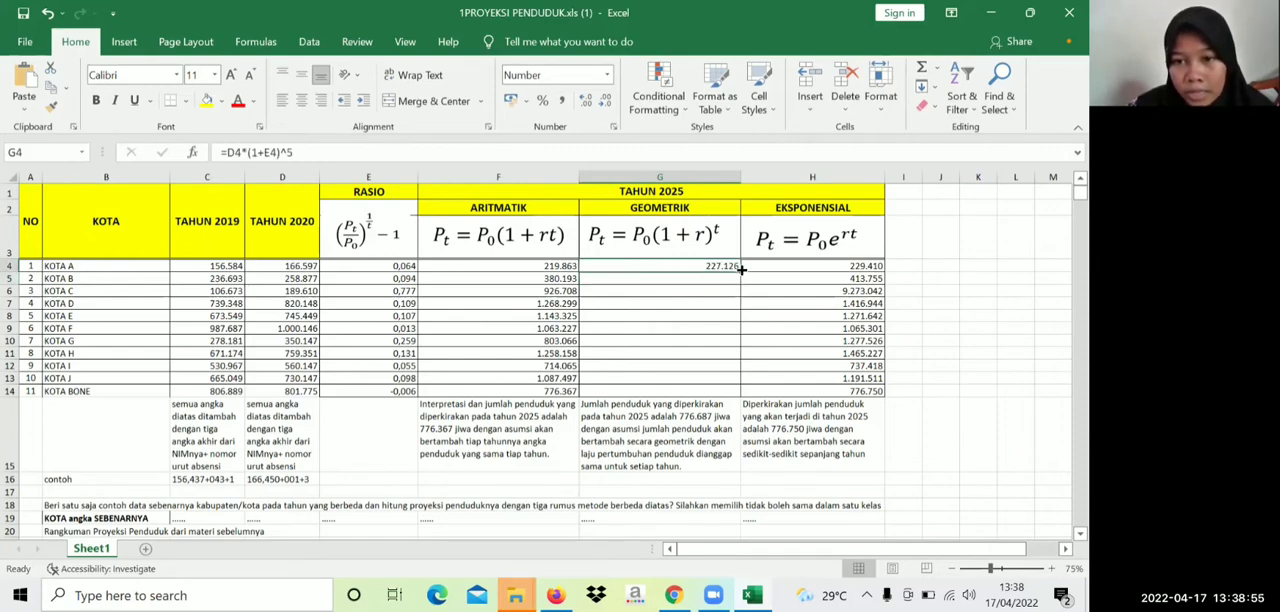
drag(741, 269, 740, 397)
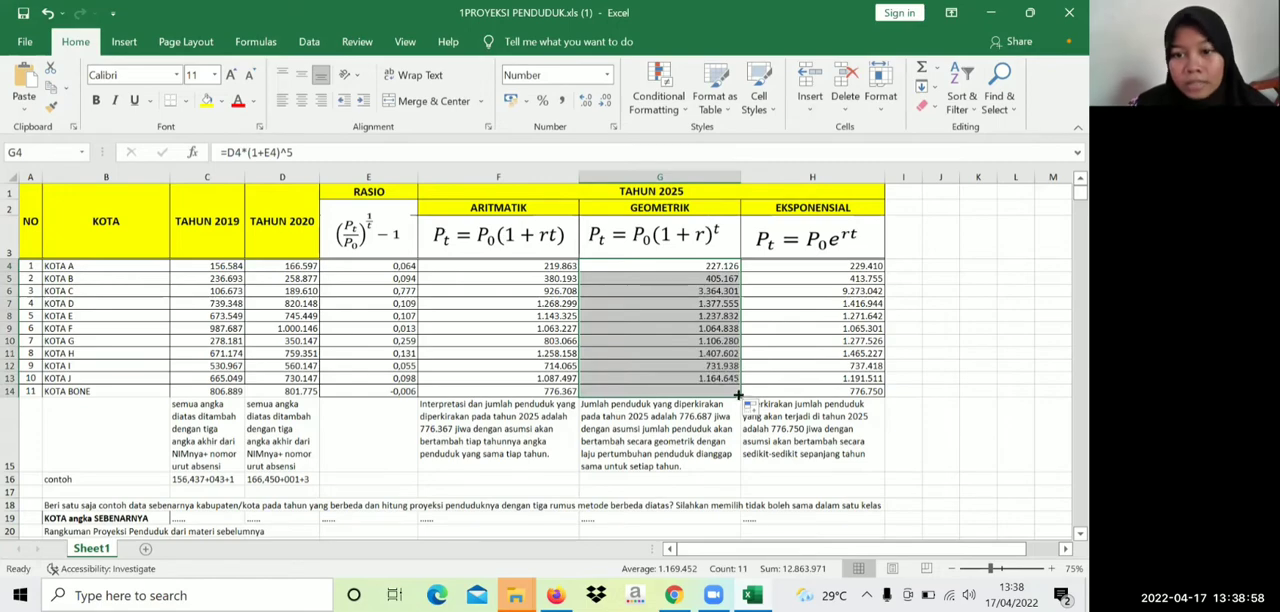
Replace the exponential projection formula for KOTA A in cell H4 with =(H5*2,72)^E4*5
click(759, 268)
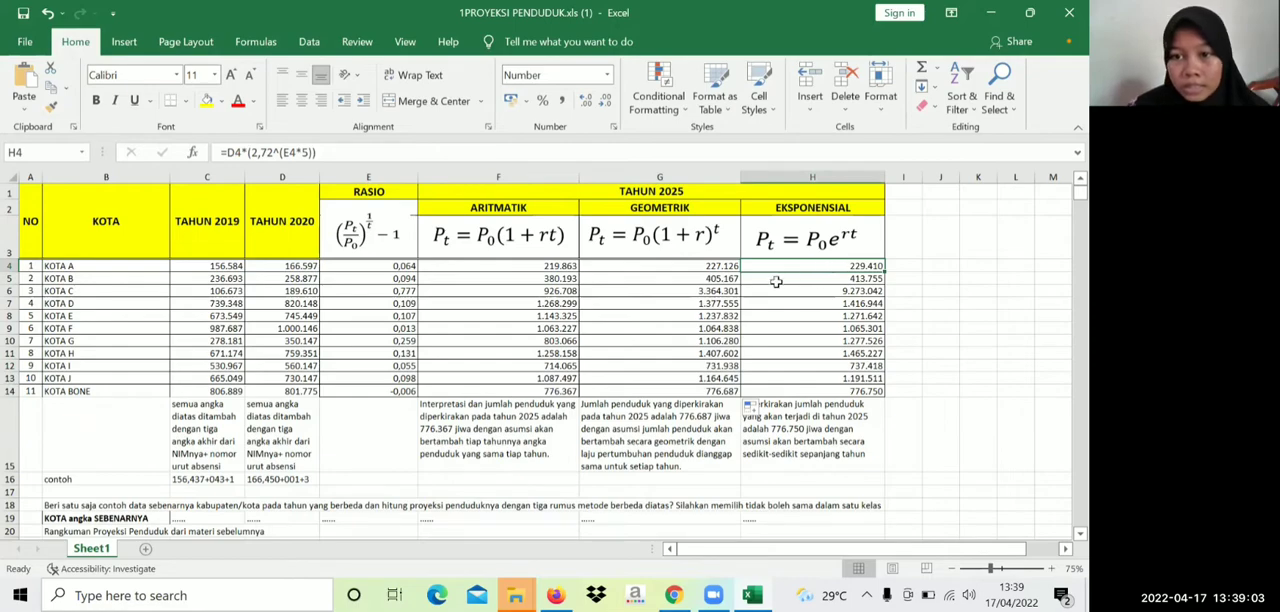
scroll(790, 268, down, 1)
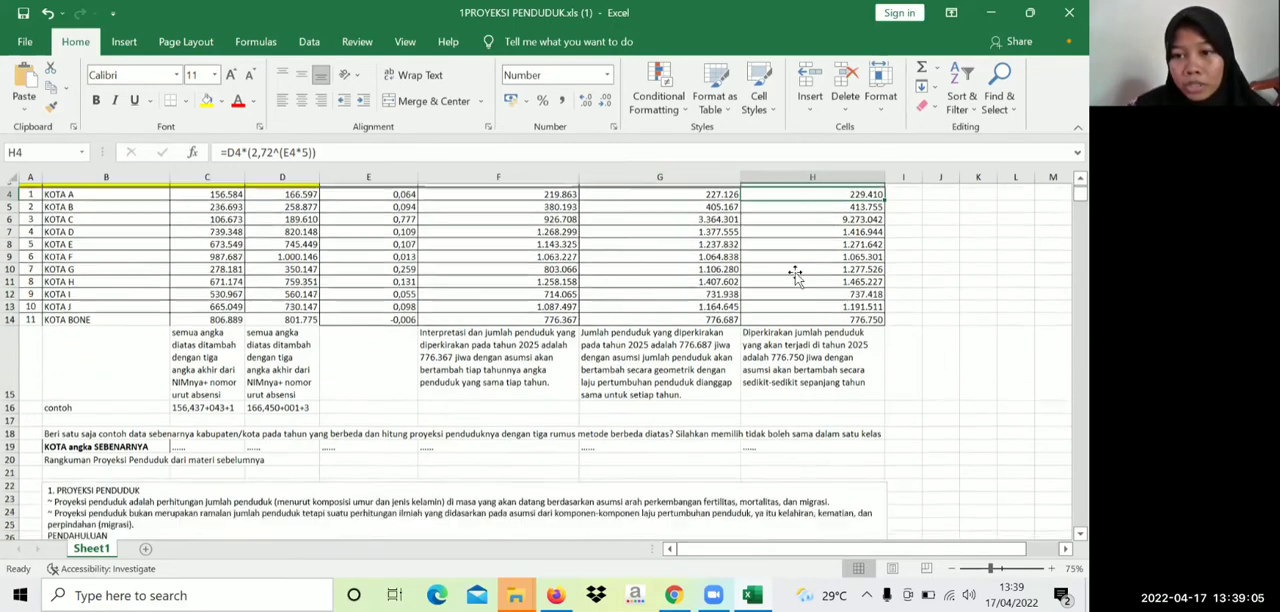
scroll(810, 260, up, 1)
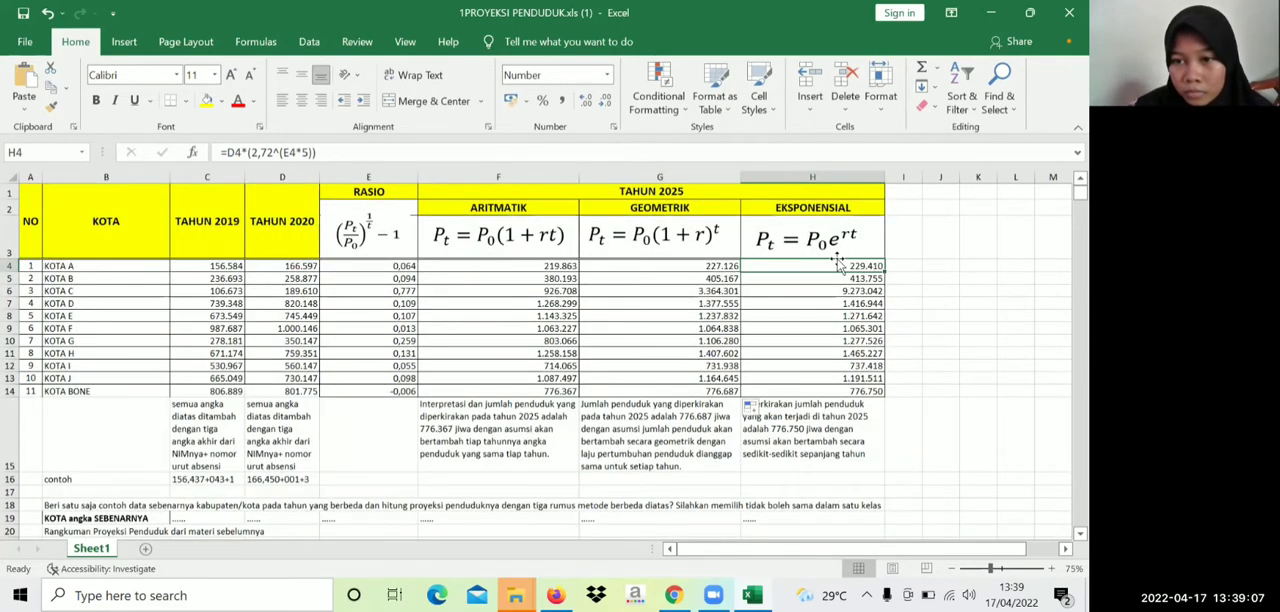
double_click(808, 270)
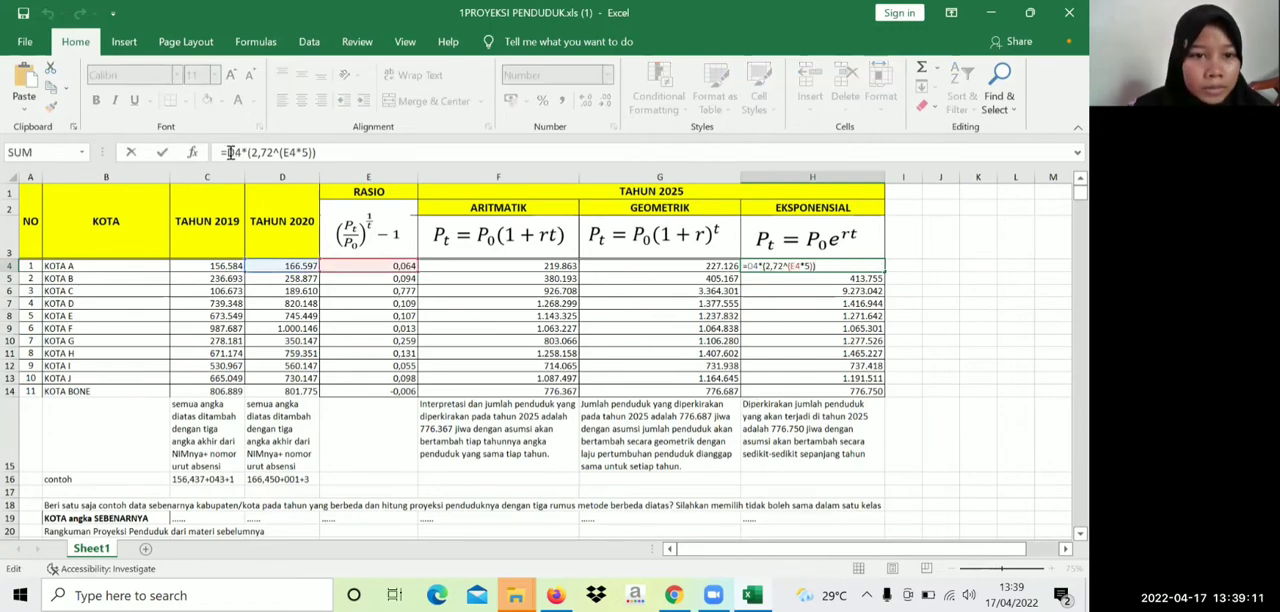
drag(230, 152, 321, 152)
key(BackSpace)
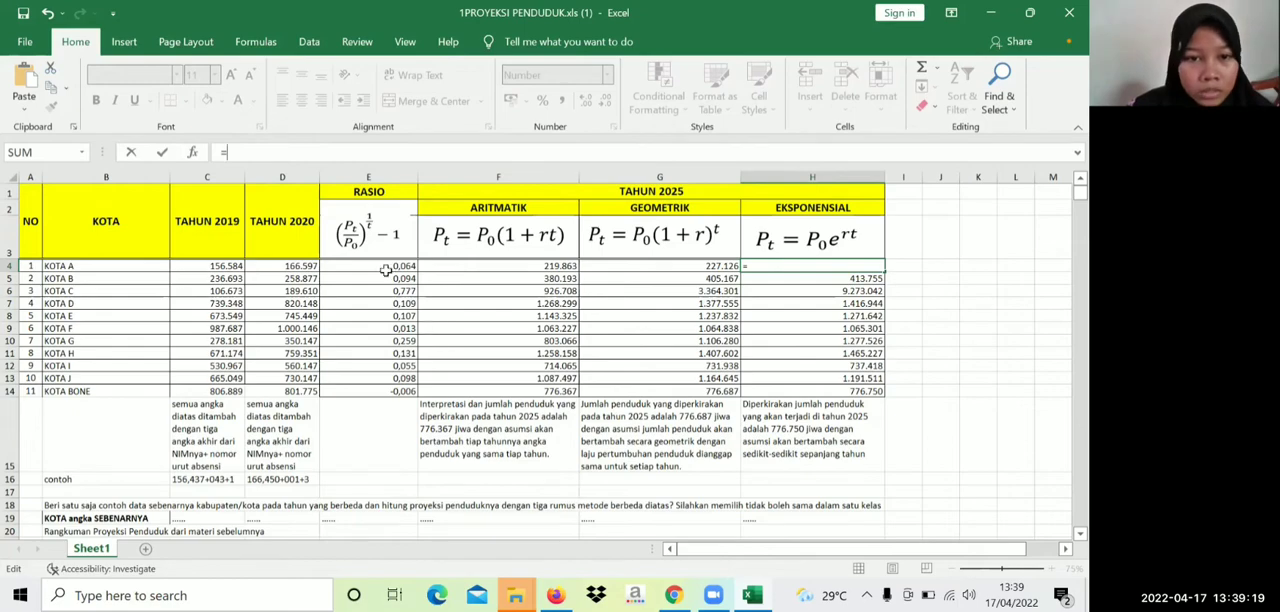
click(294, 266)
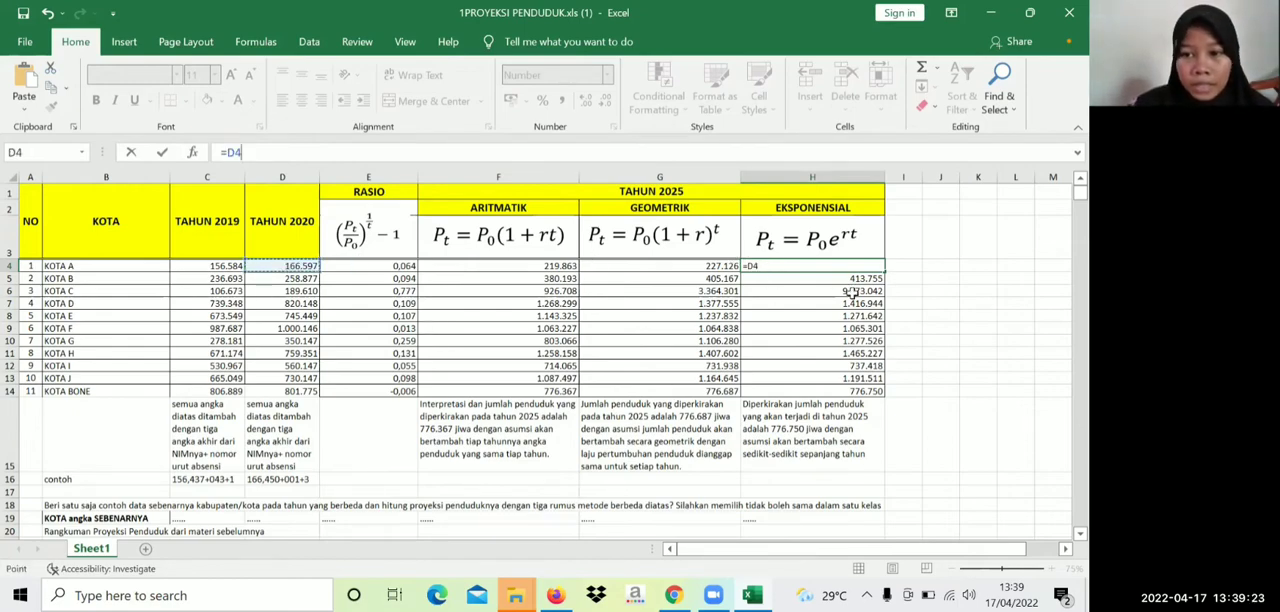
click(832, 280)
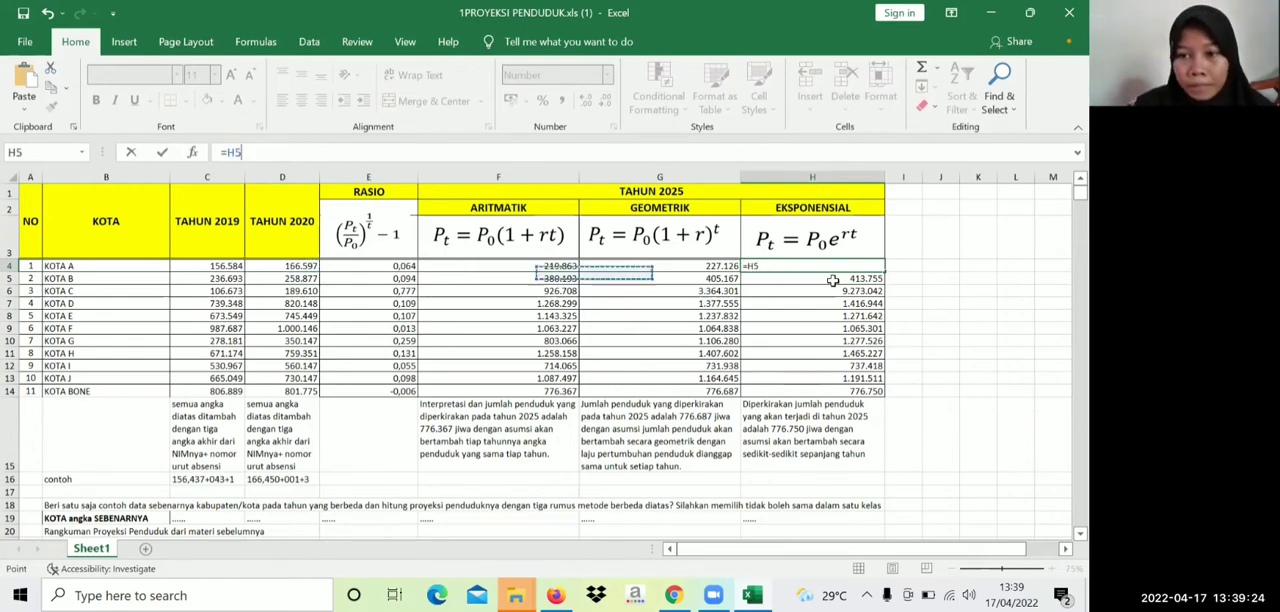
click(779, 266)
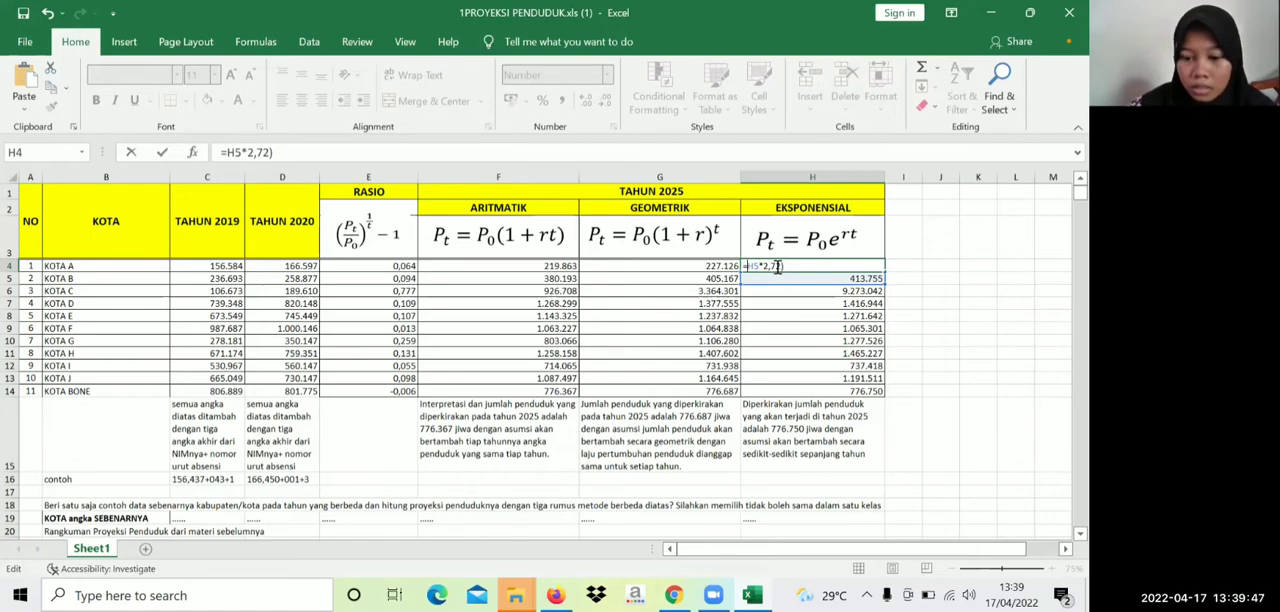
text(()
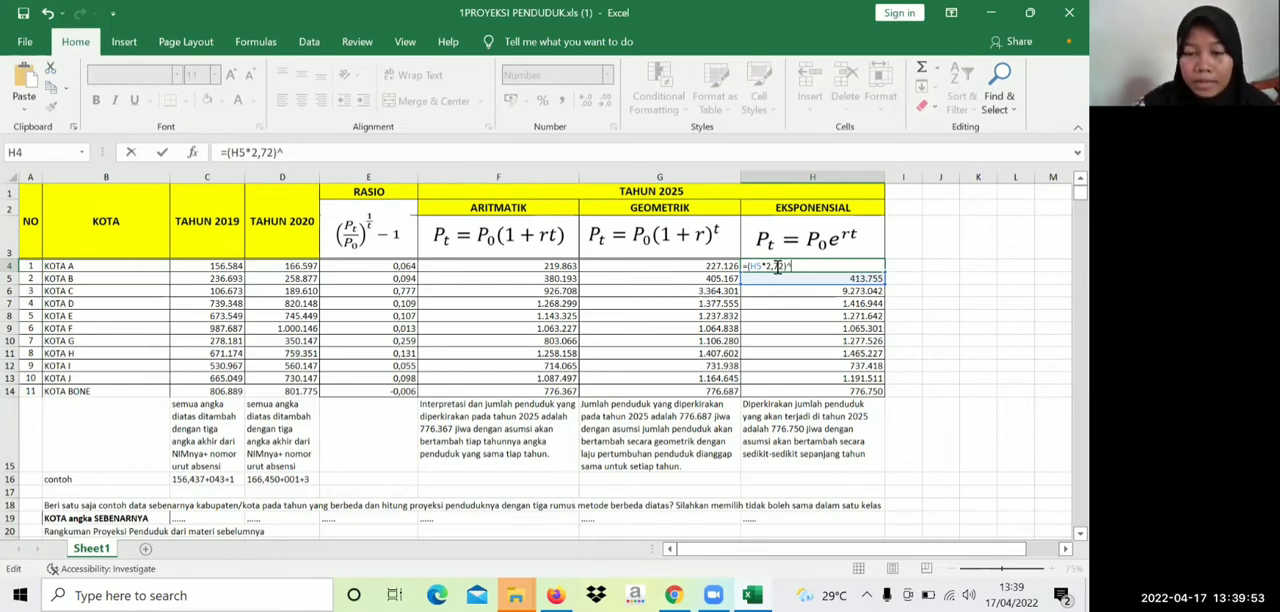
click(381, 265)
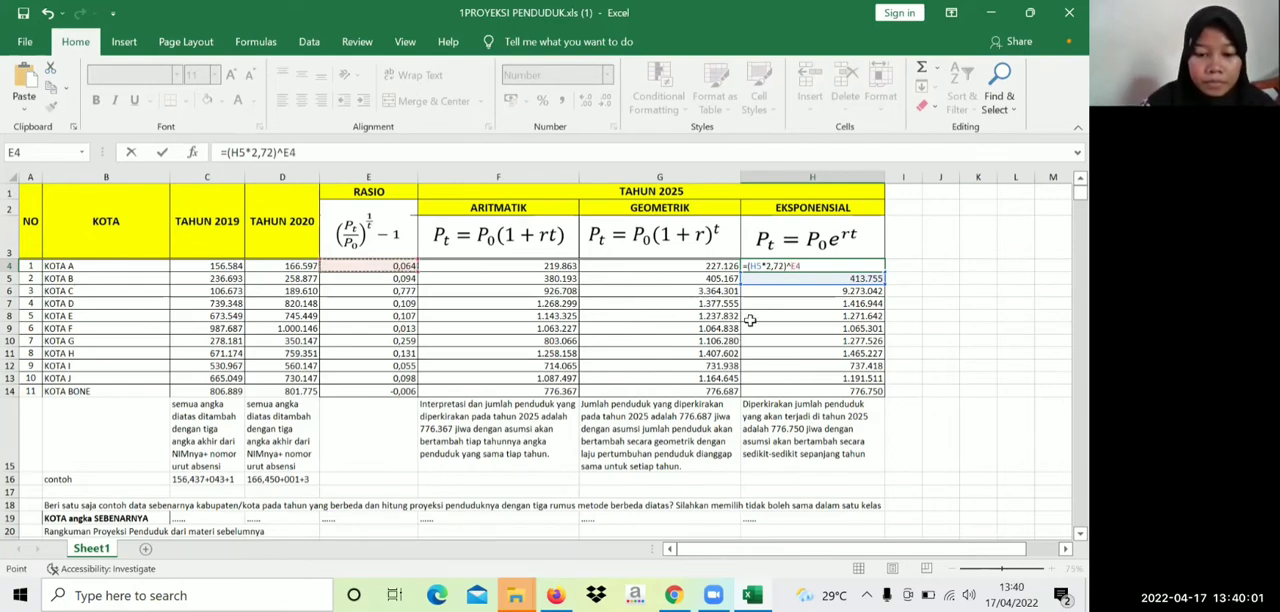
text(*)
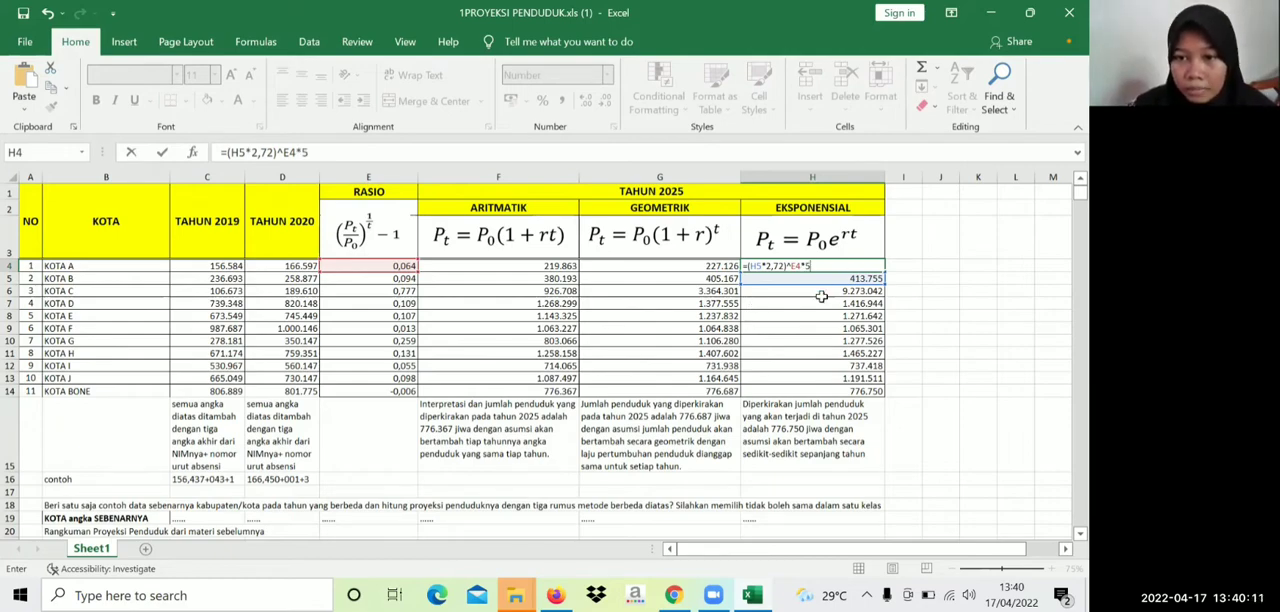
key(Return)
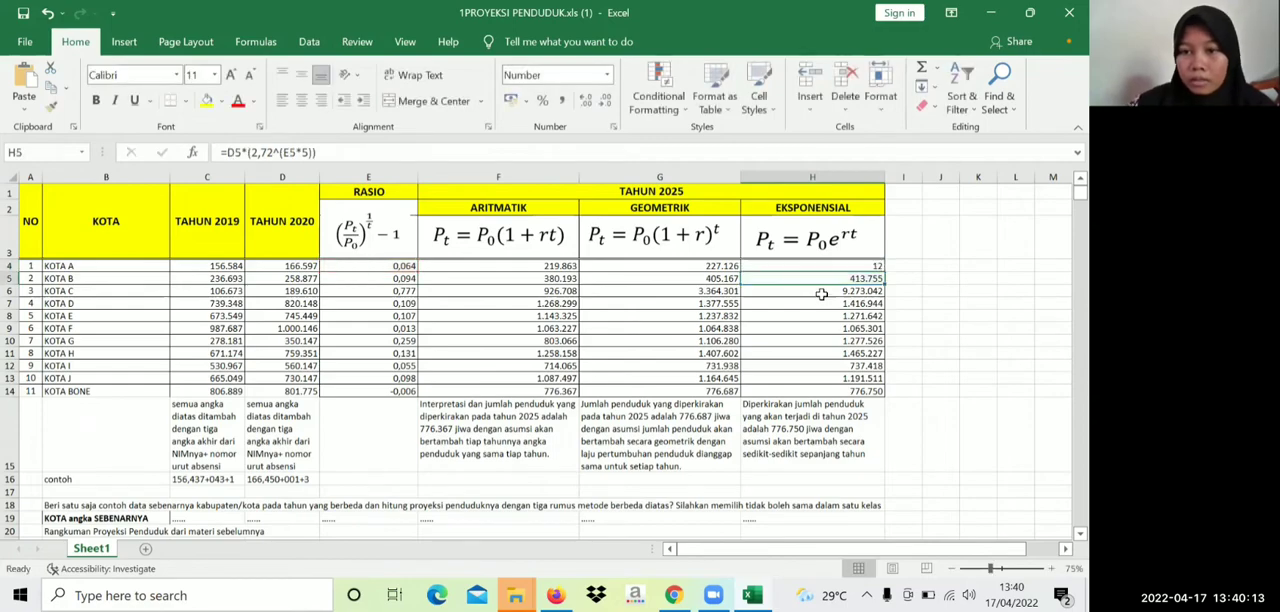
Clear the exponential projection formula for KOTA A in cell H4
double_click(850, 268)
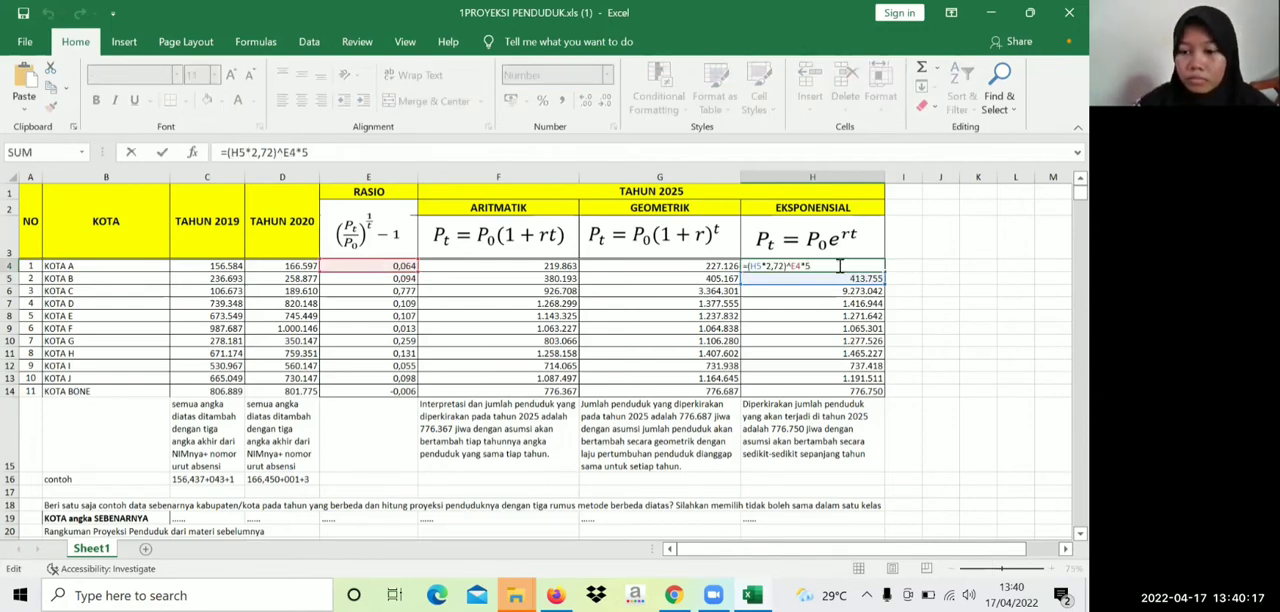
key(BackSpace)
key(BackSpace)
key(BackSpace)
key(BackSpace)
key(BackSpace)
key(BackSpace)
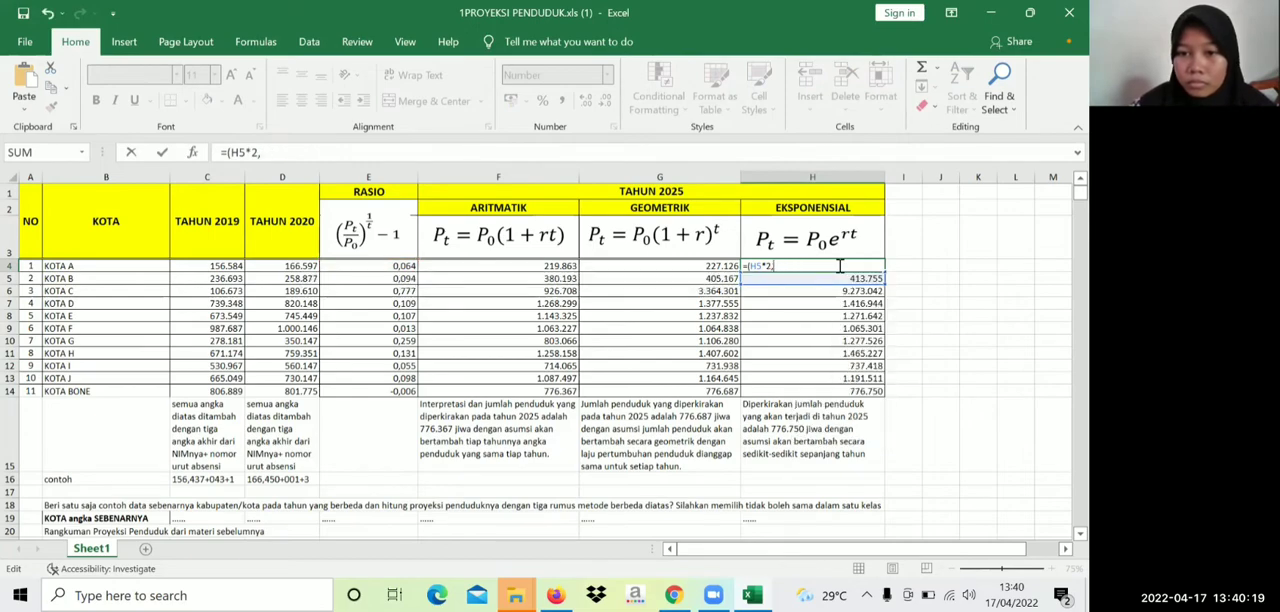
key(BackSpace)
key(BackSpace)
key(BackSpace)
key(BackSpace)
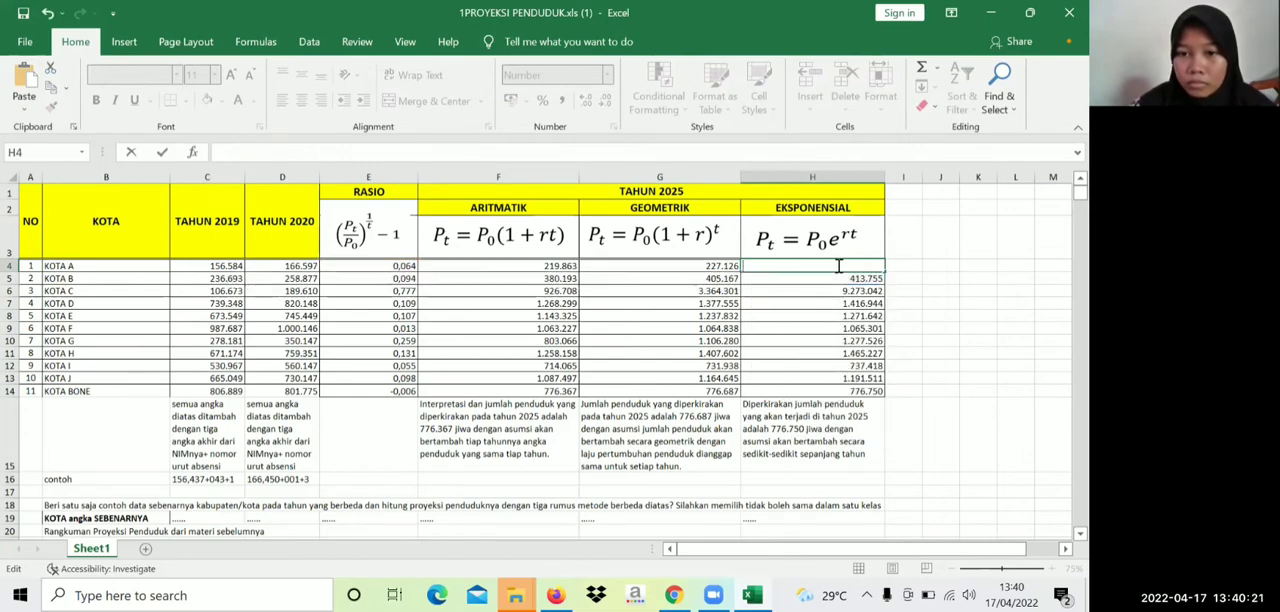
click(752, 254)
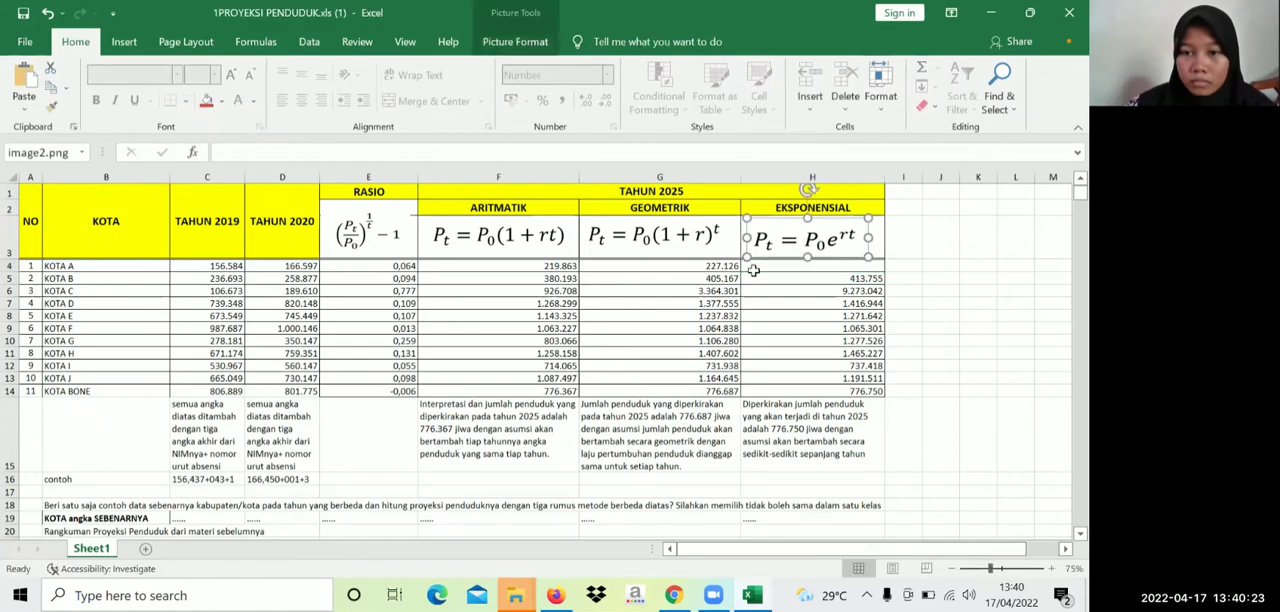
click(753, 270)
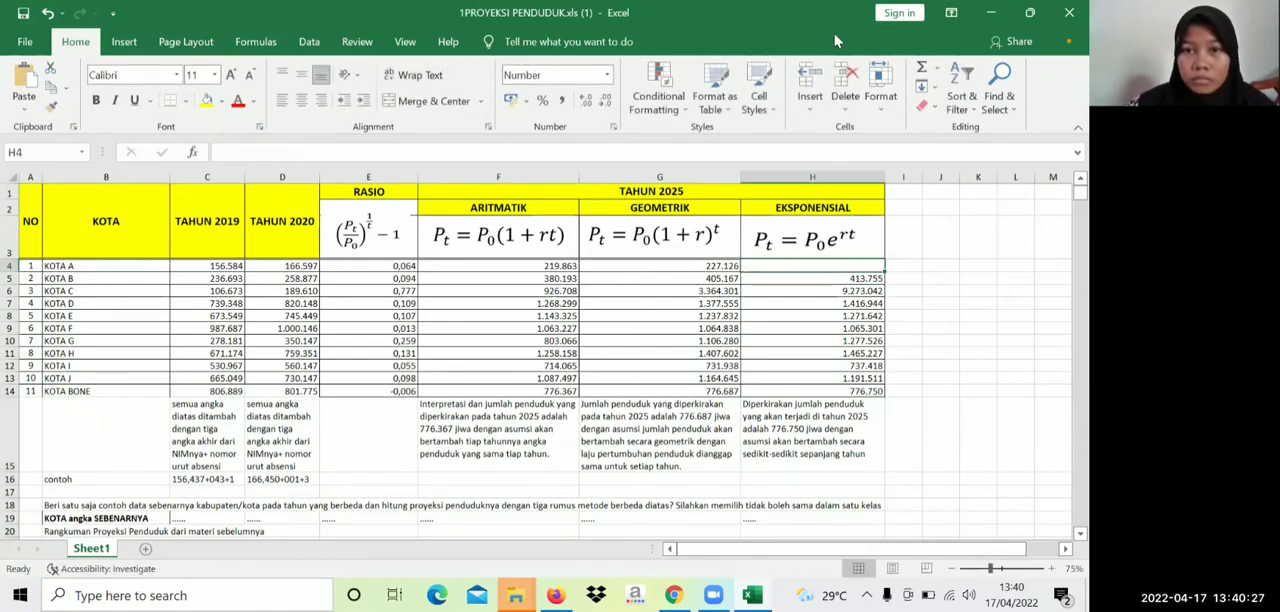
double_click(762, 266)
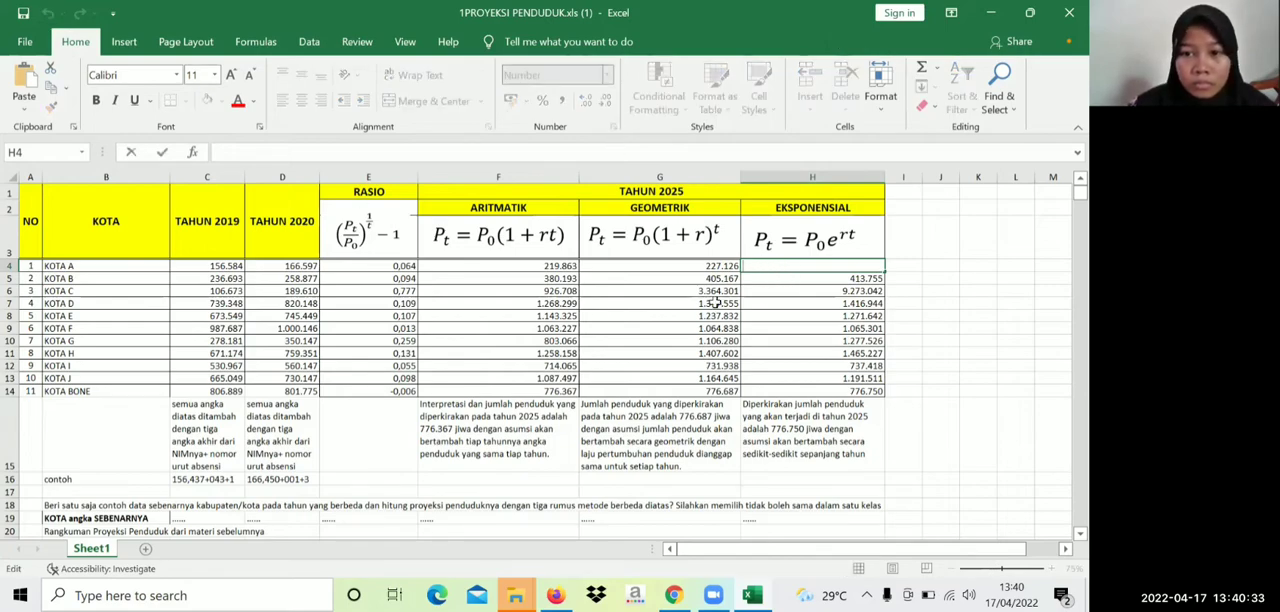
click(788, 302)
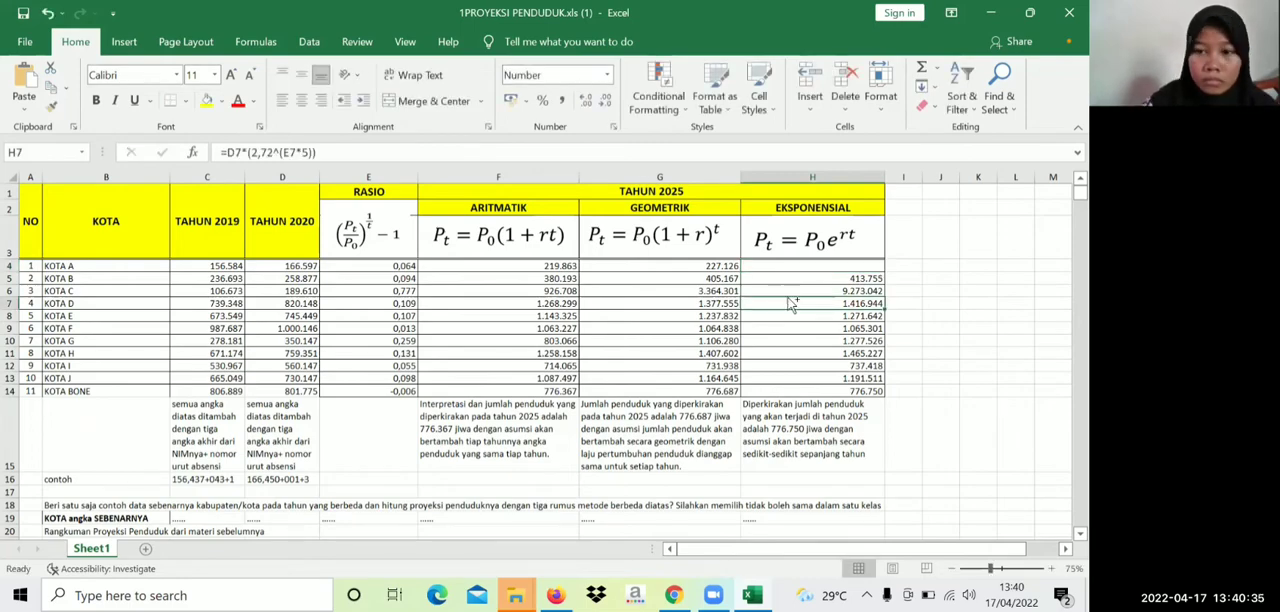
Undo the recent edits back to the original exponential formula in H4, and redo the geometric projection fill through G14
key(ctrl+z)
key(ctrl+z)
key(ctrl+z)
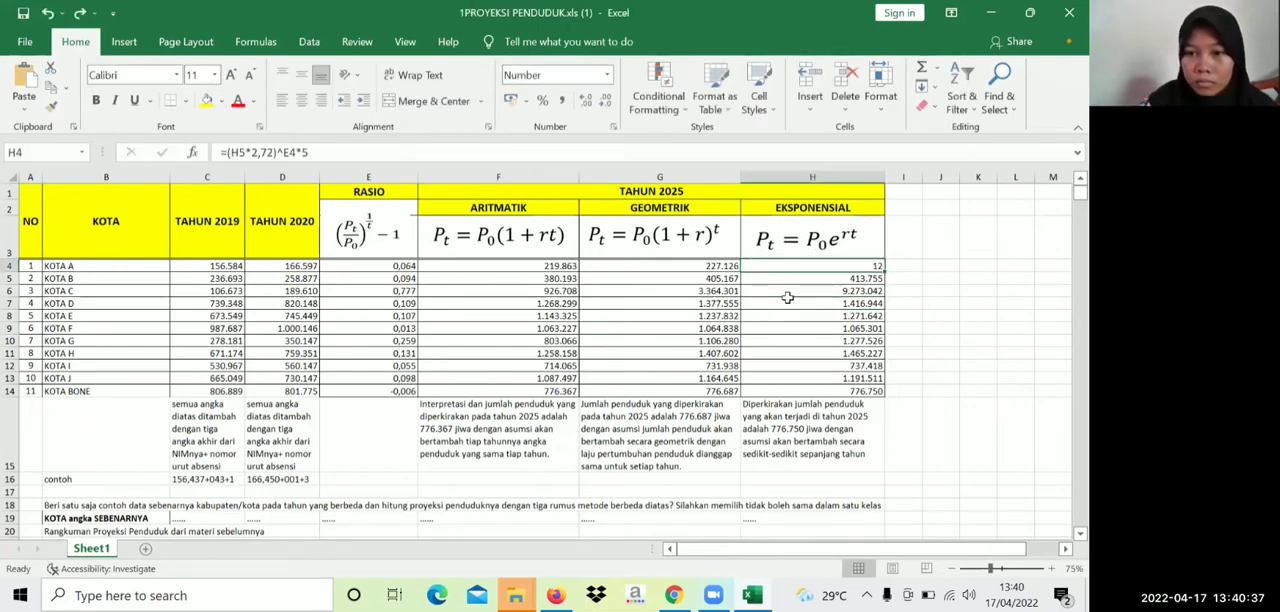
key(ctrl+z)
key(ctrl+z)
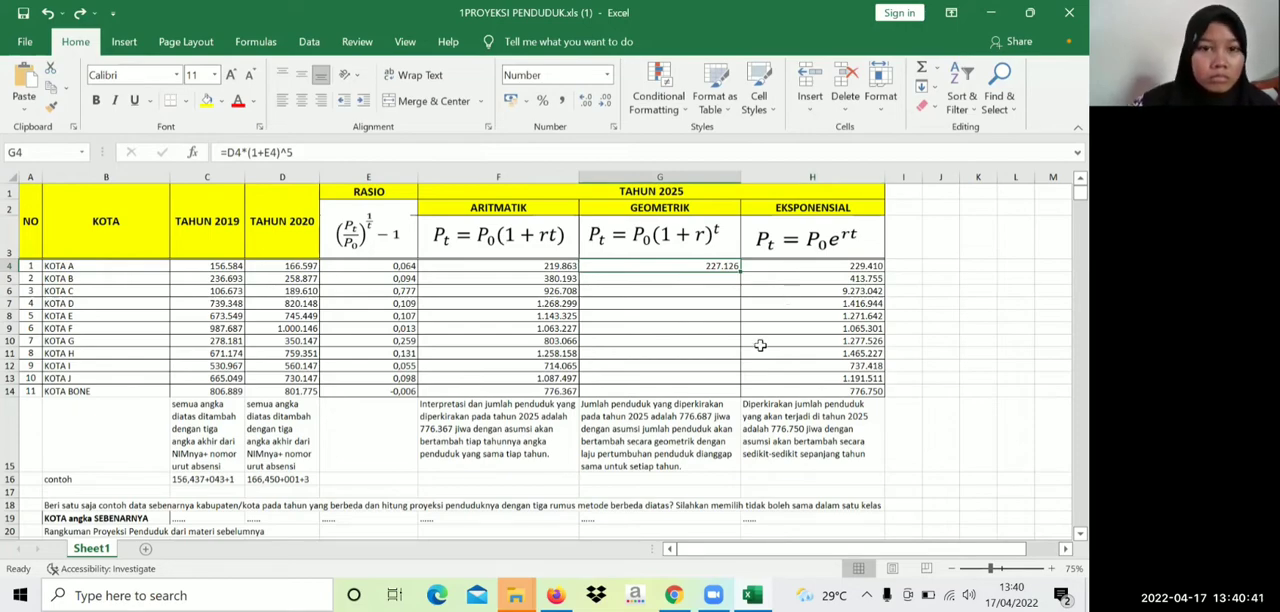
click(79, 14)
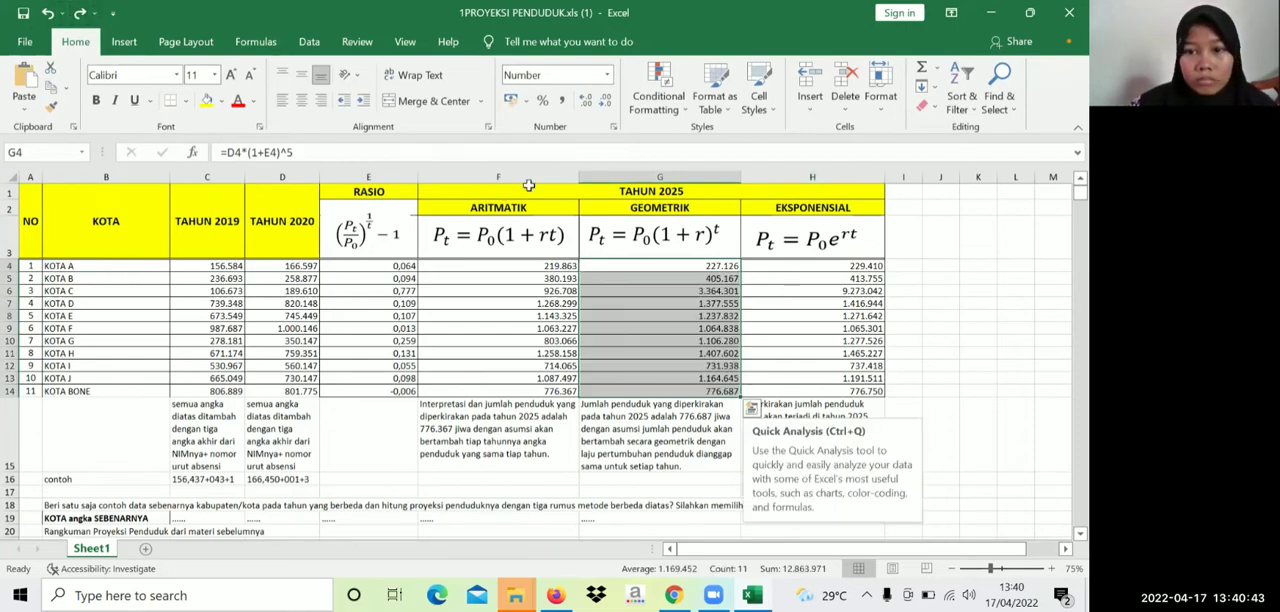
Replace the exponential projection formula for KOTA A in cell H4 with =(D4*2,72^(E4*5)), accepting the suggested closing-parenthesis correction
double_click(794, 266)
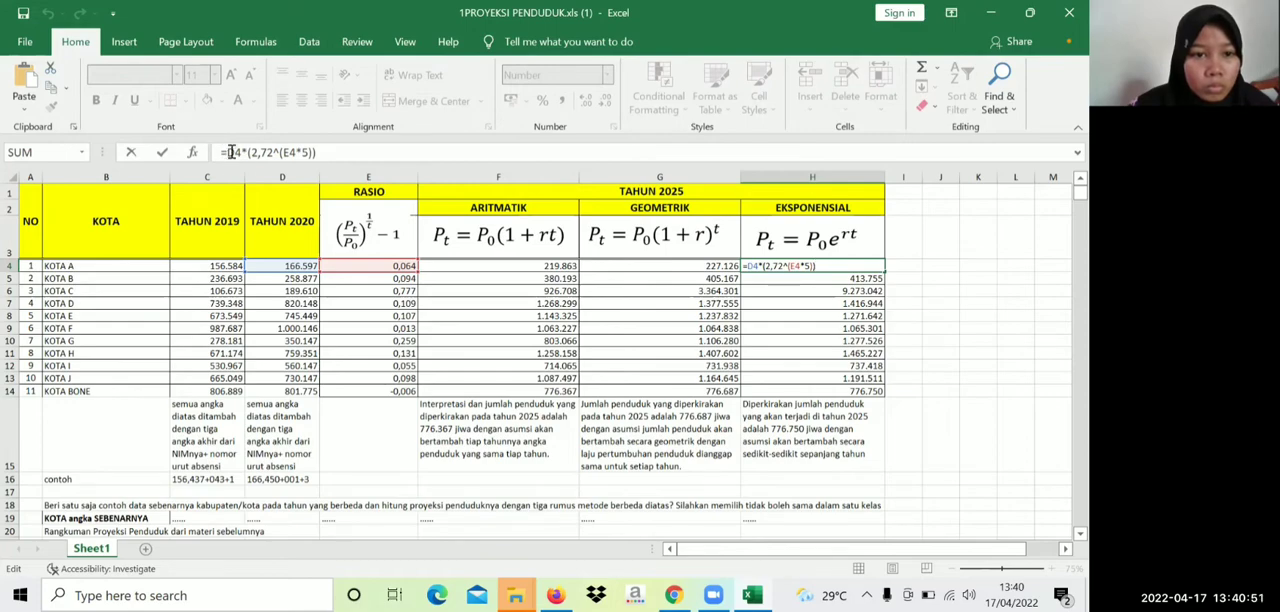
drag(230, 152, 322, 155)
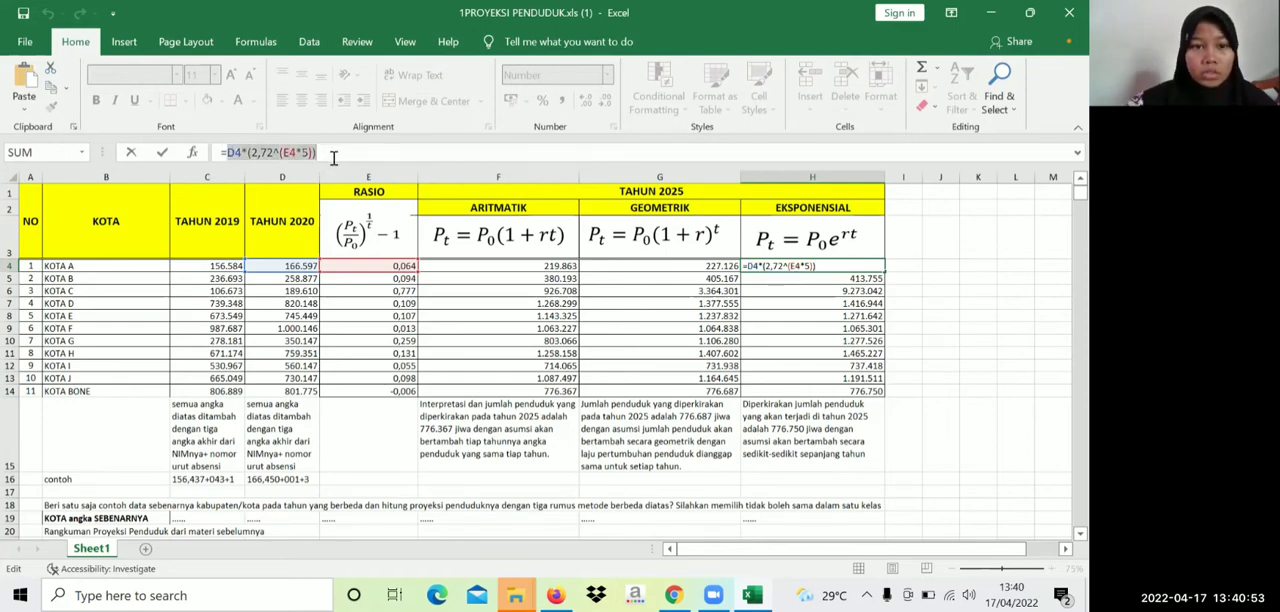
key(BackSpace)
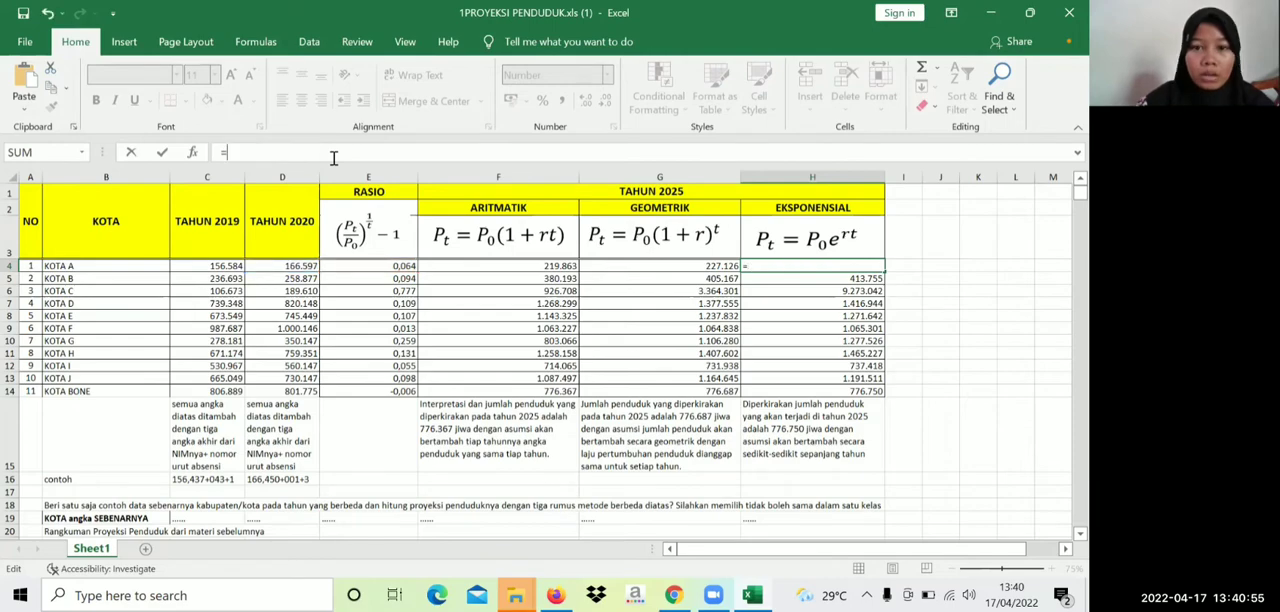
click(276, 265)
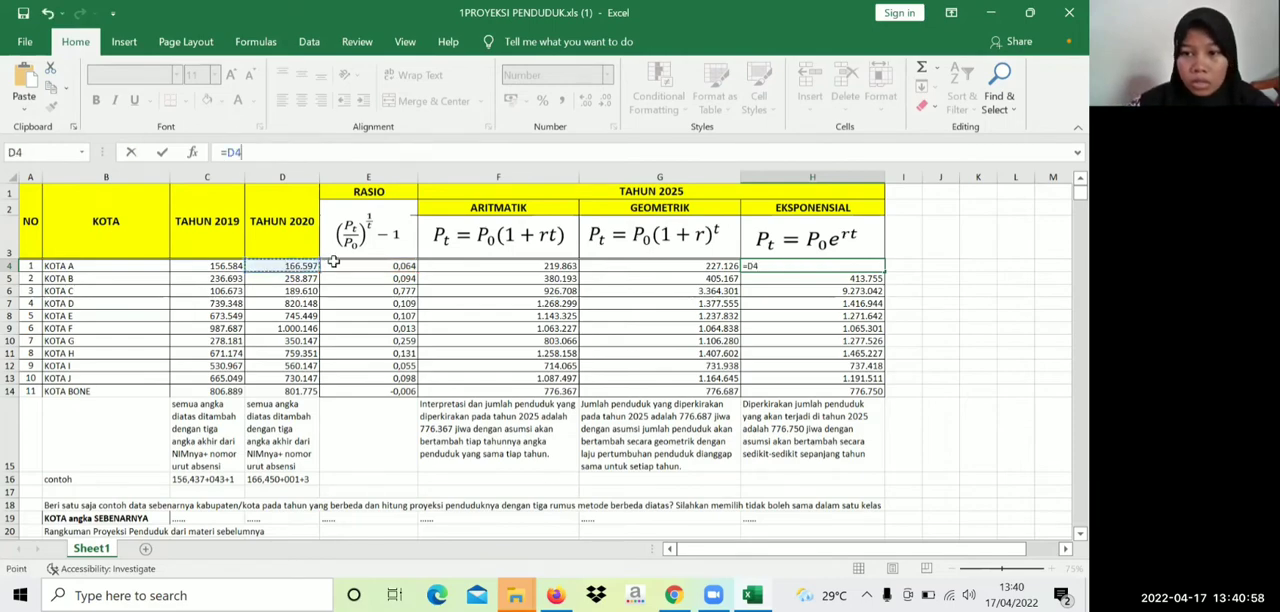
click(750, 266)
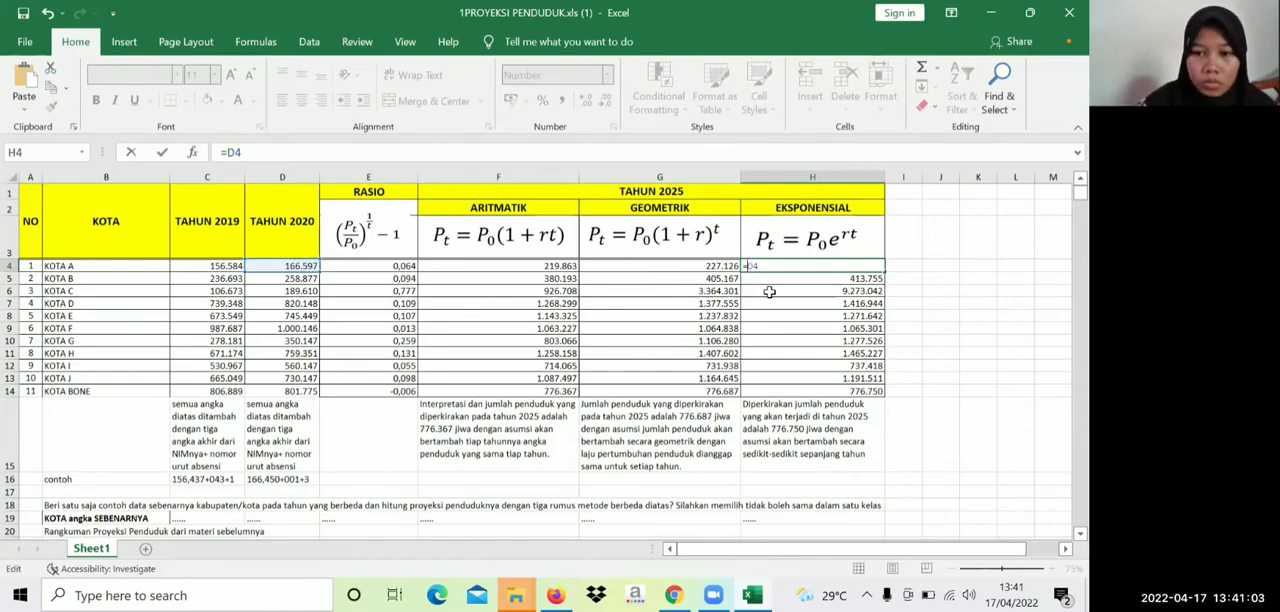
text(()
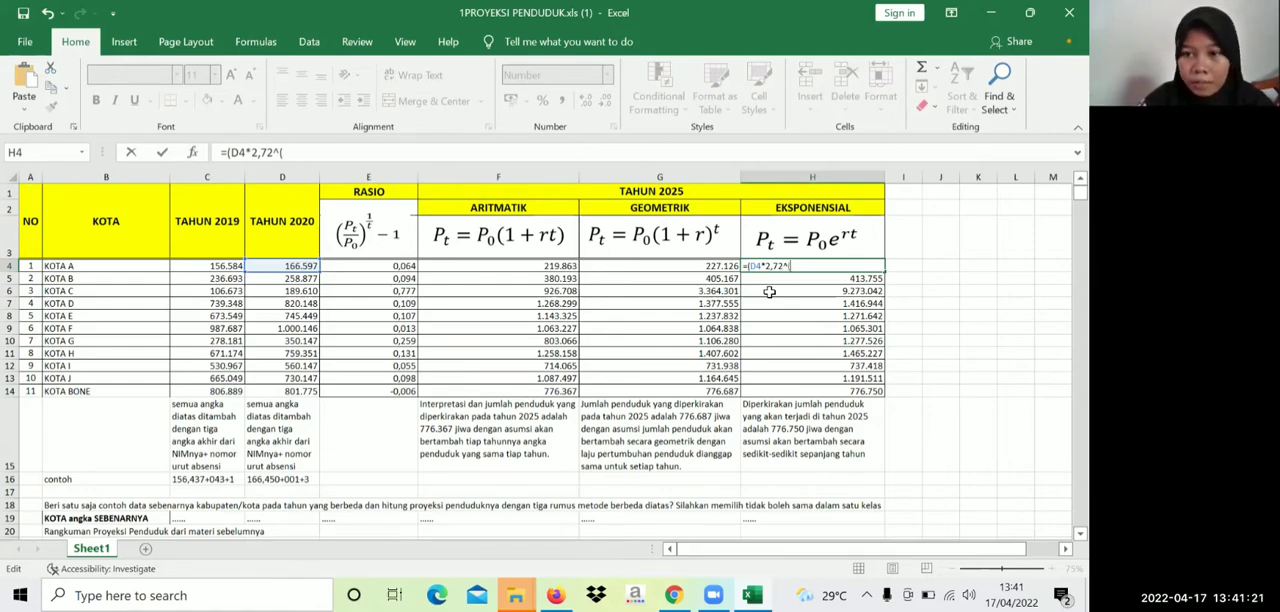
click(387, 266)
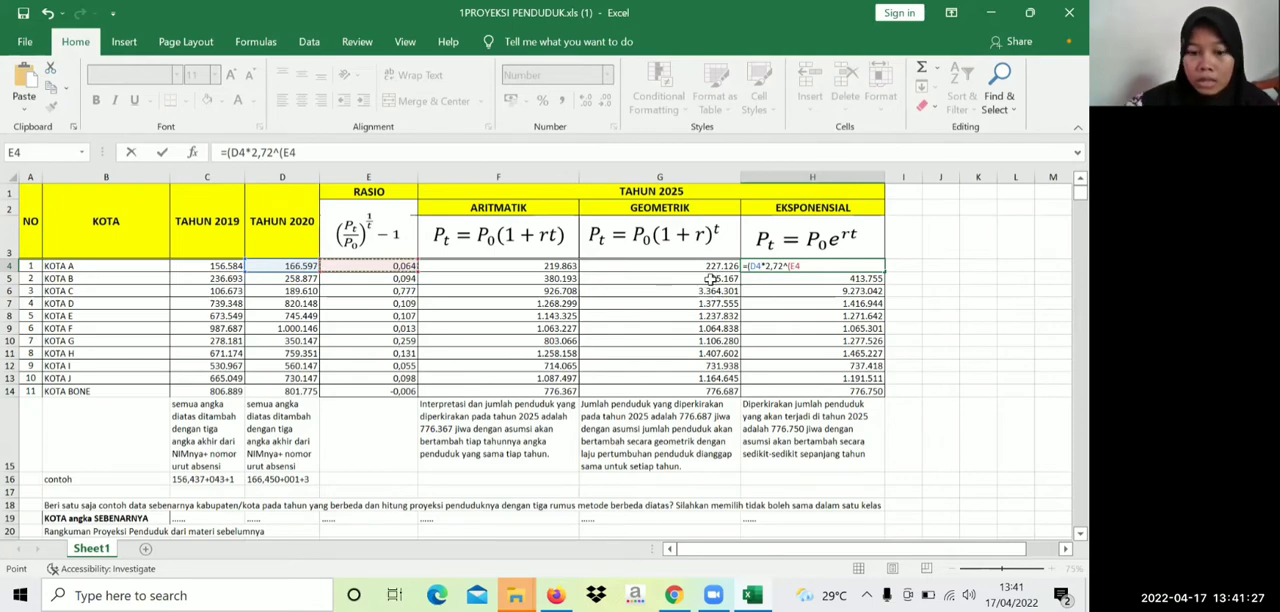
text(*)
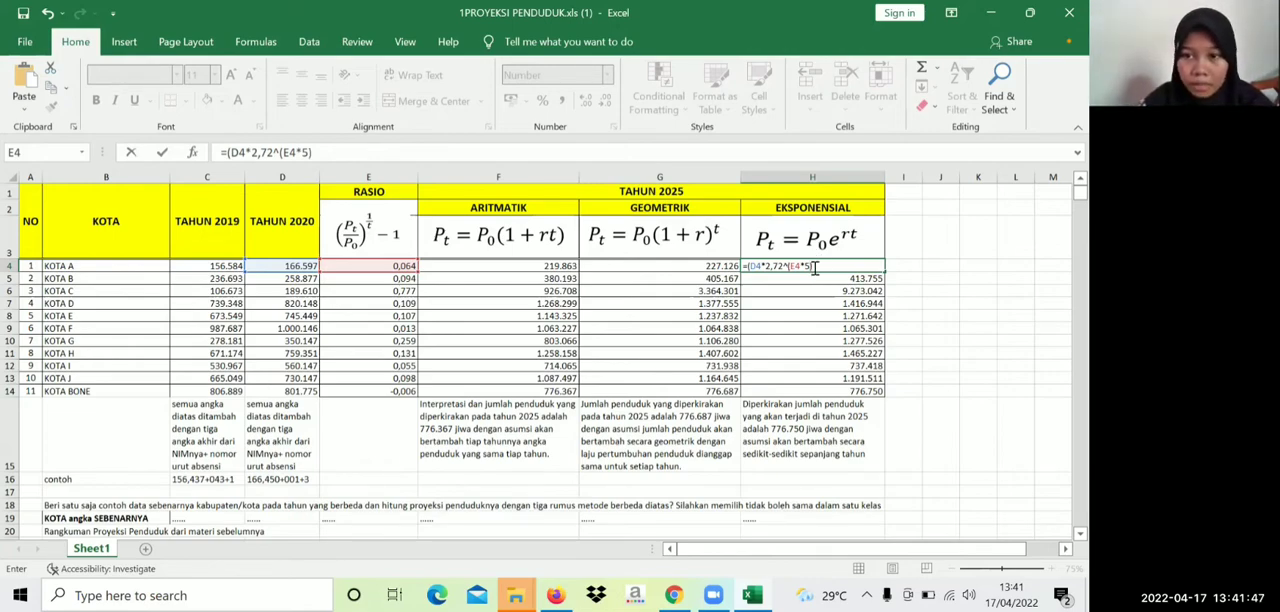
key(Return)
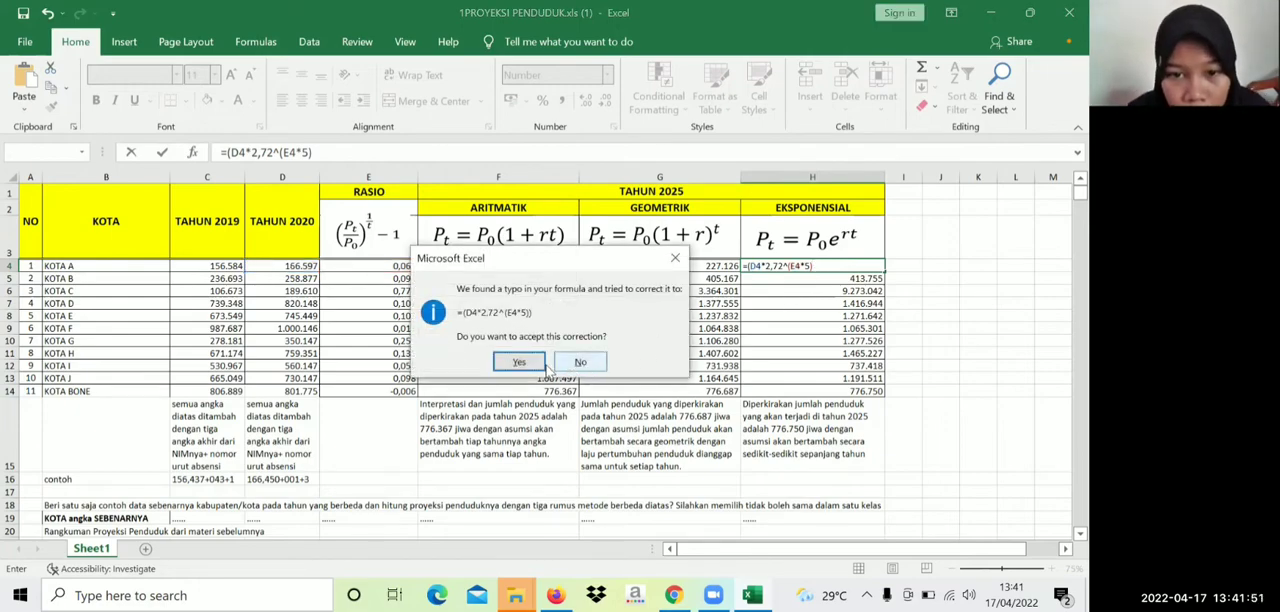
click(521, 361)
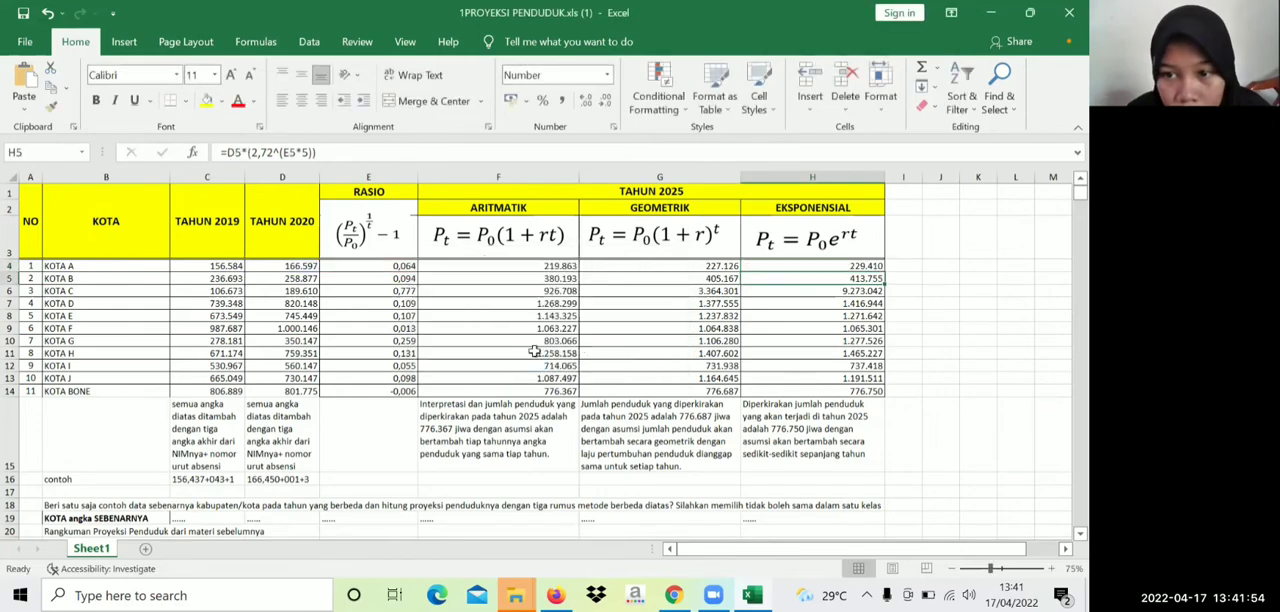
Format cell H4 as Number with 0 decimal places and the 1000 separator
click(848, 267)
right_click(852, 271)
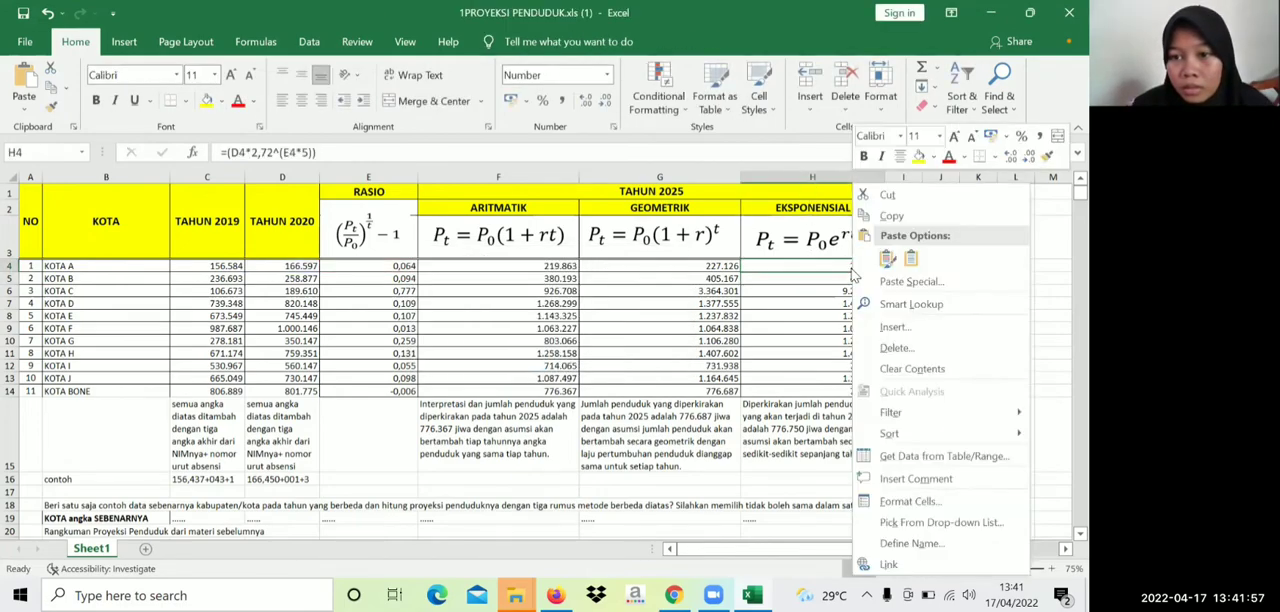
click(902, 502)
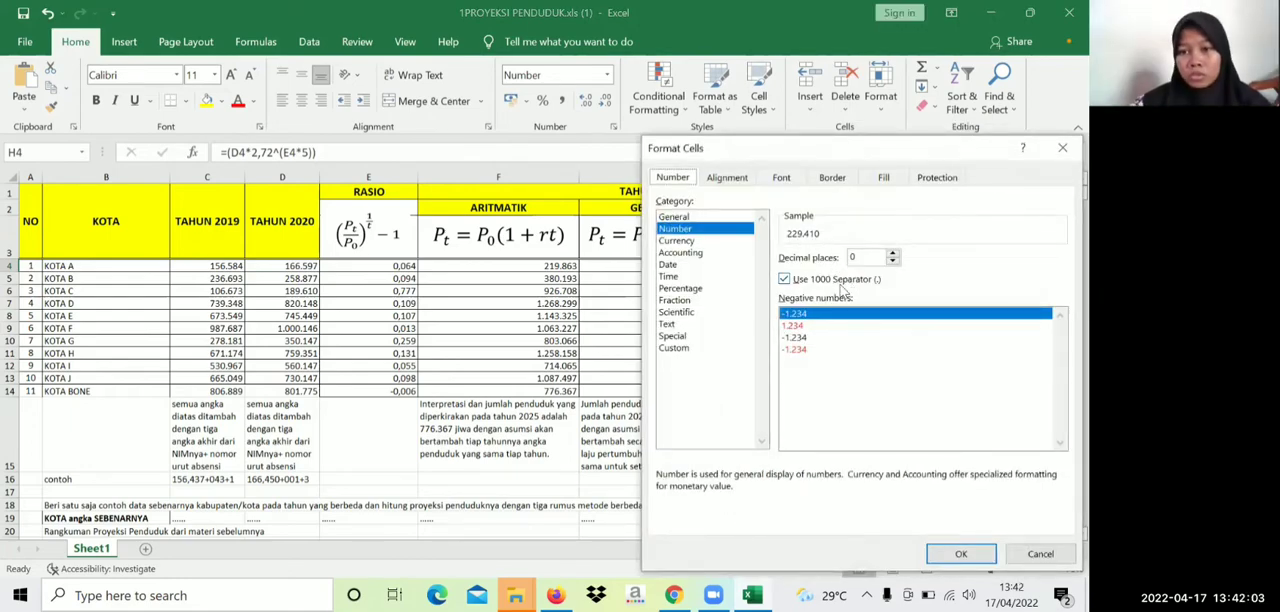
click(895, 259)
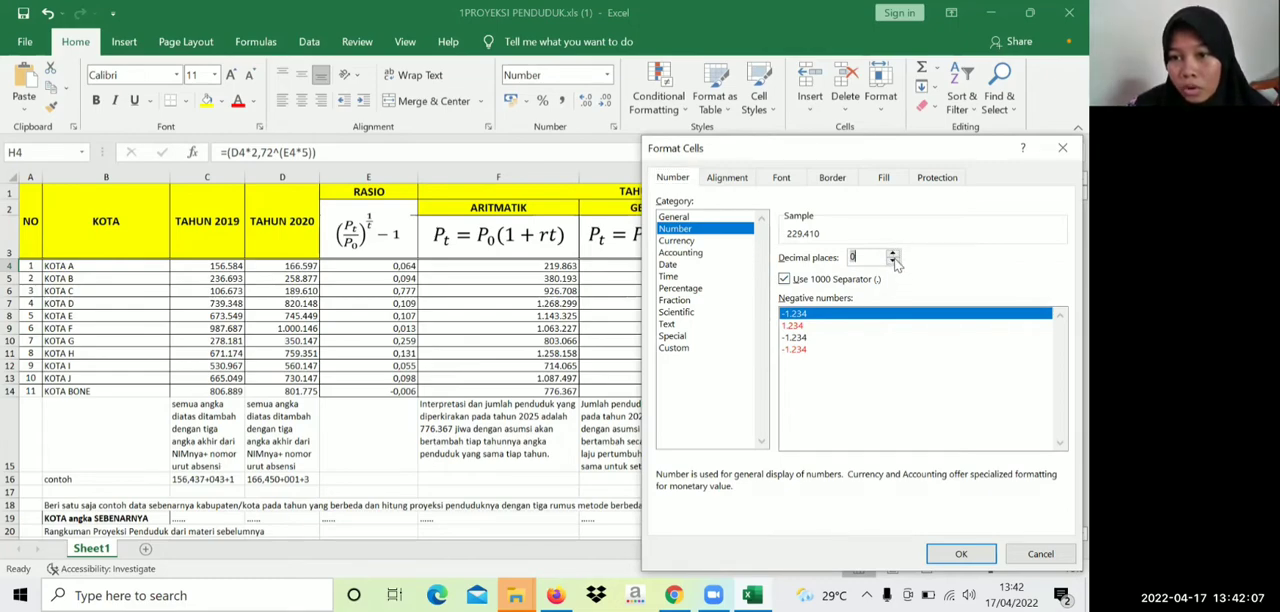
click(893, 254)
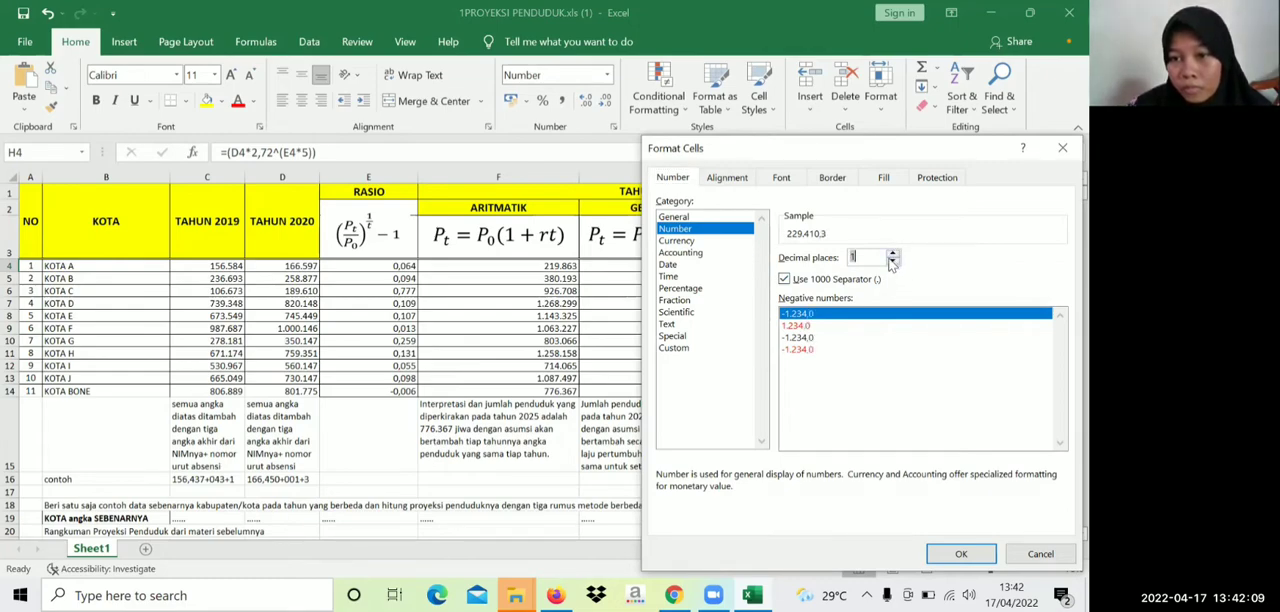
click(962, 553)
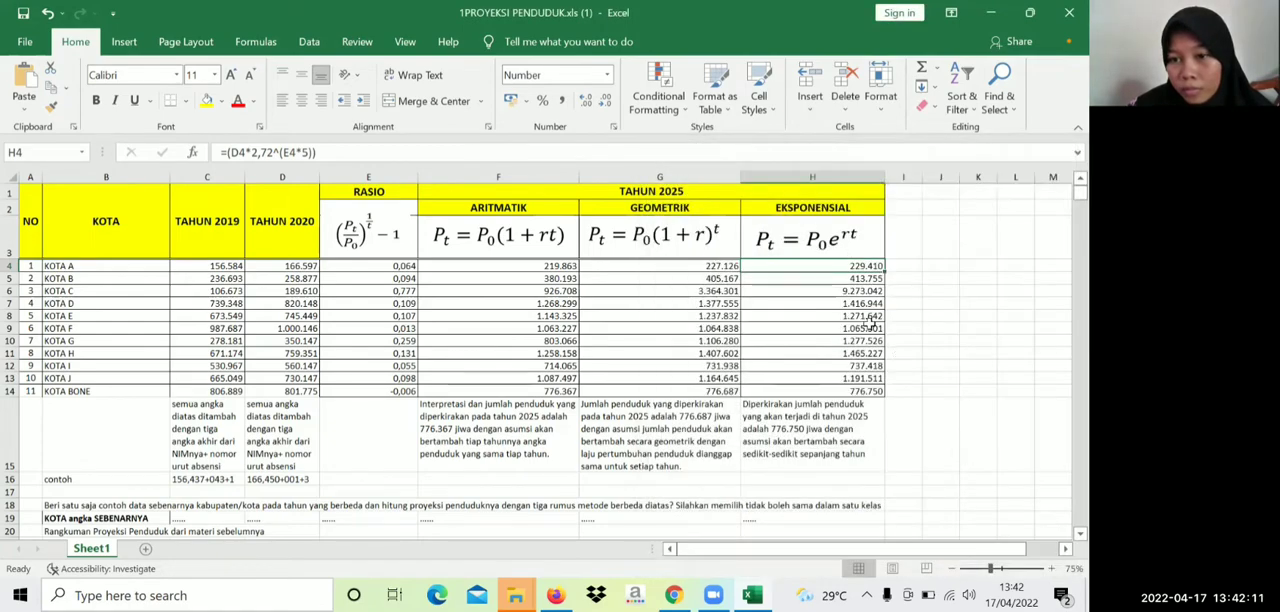
Fill the exponential projection formula from H4 down through H14 for all remaining cities
drag(884, 270, 886, 394)
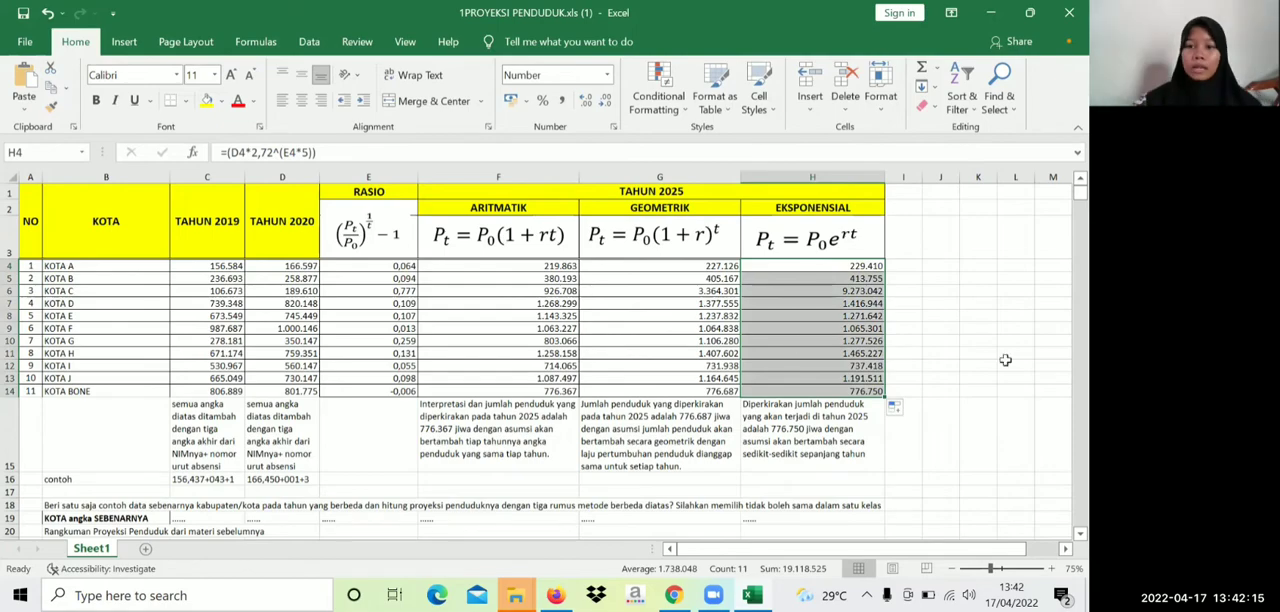
click(912, 268)
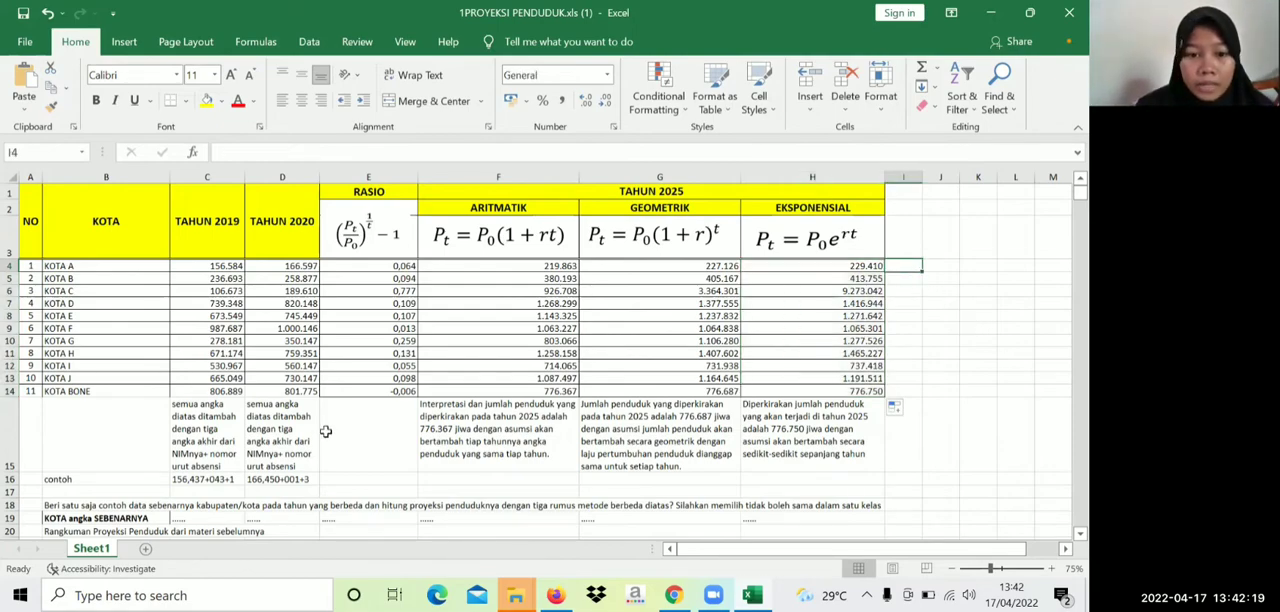
Examine the completed projections, their interpretation notes in row 15, and the written population projection summary starting at row 22
scroll(357, 431, down, 1)
scroll(427, 377, up, 1)
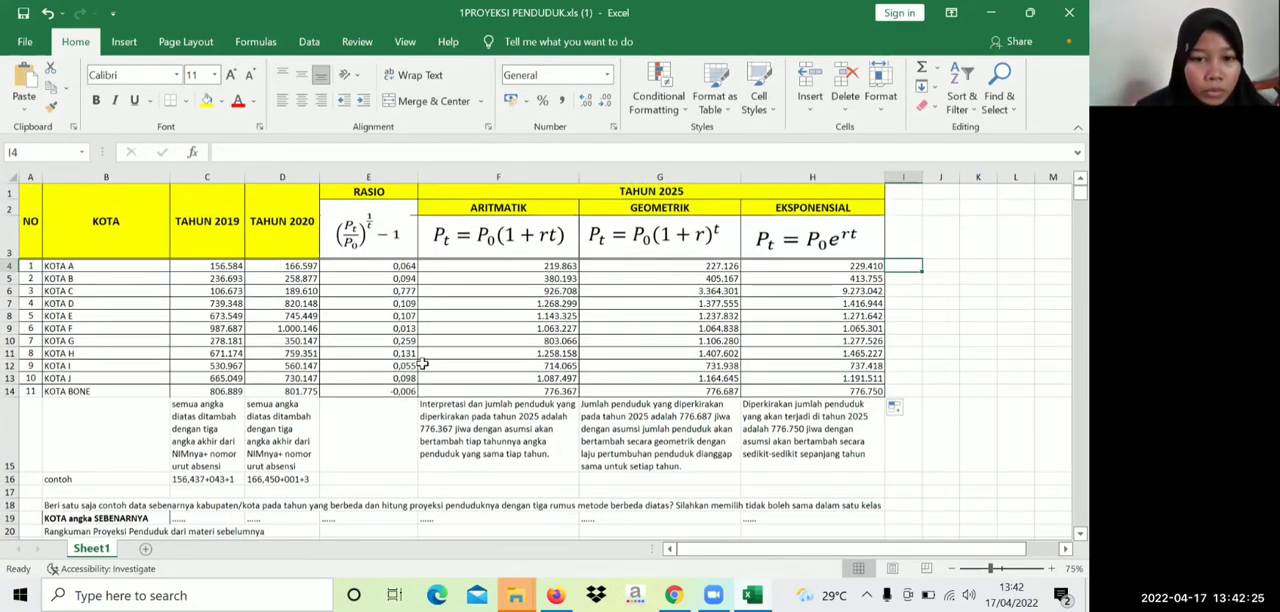
scroll(440, 360, down, 1)
scroll(460, 350, up, 1)
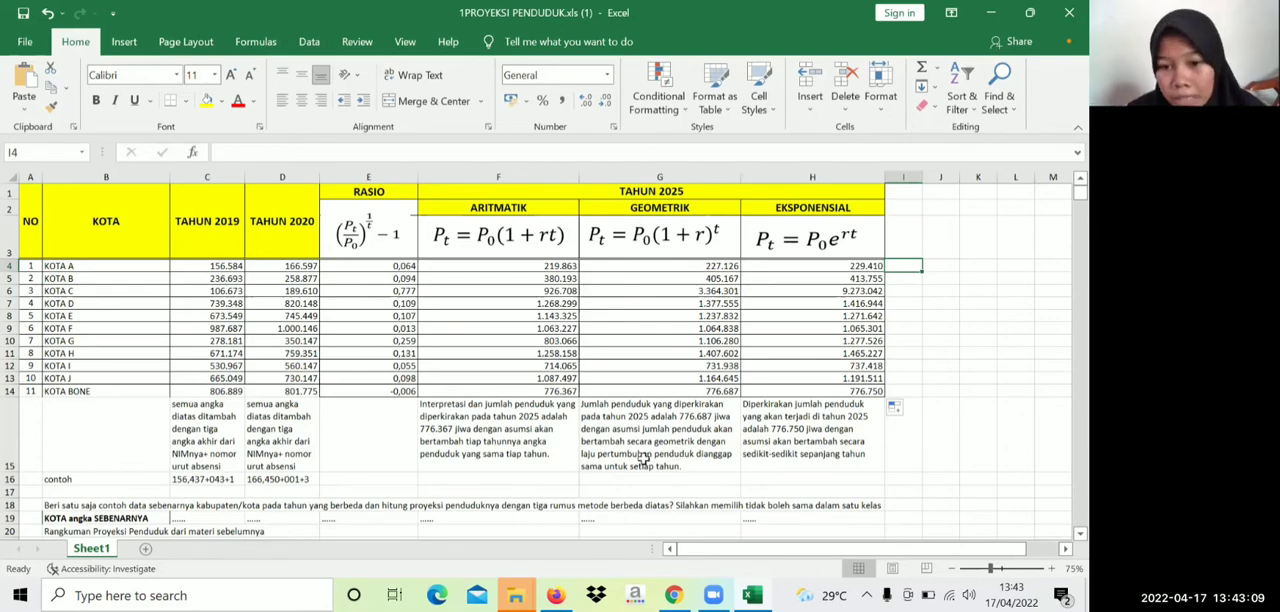
click(798, 418)
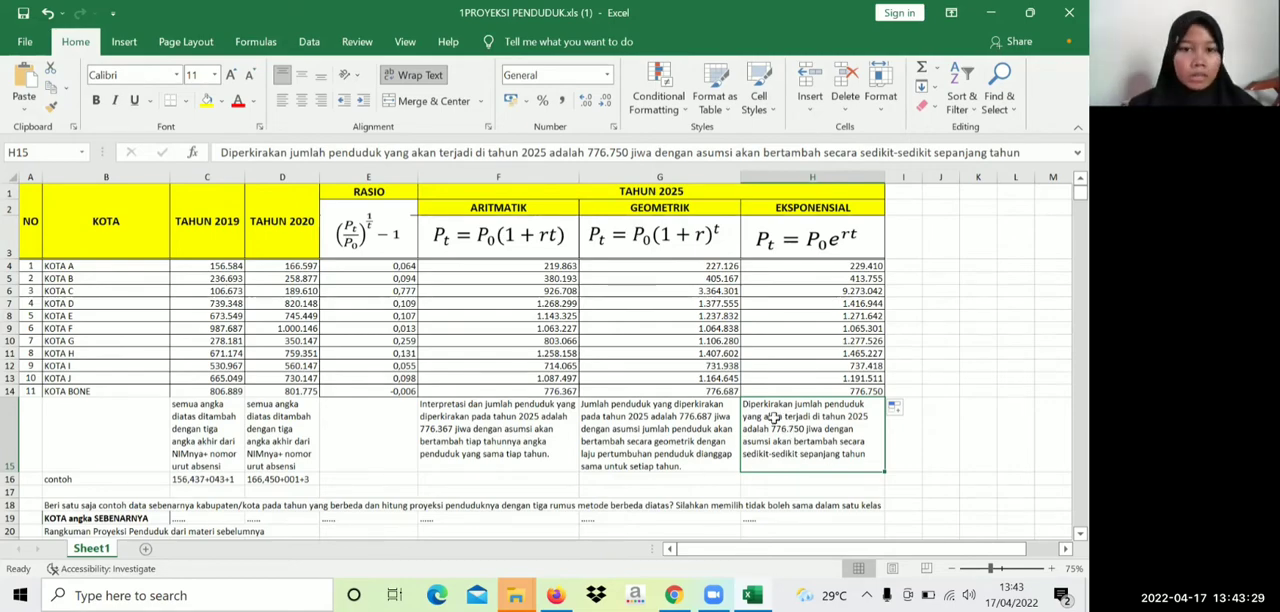
scroll(700, 400, down, 2)
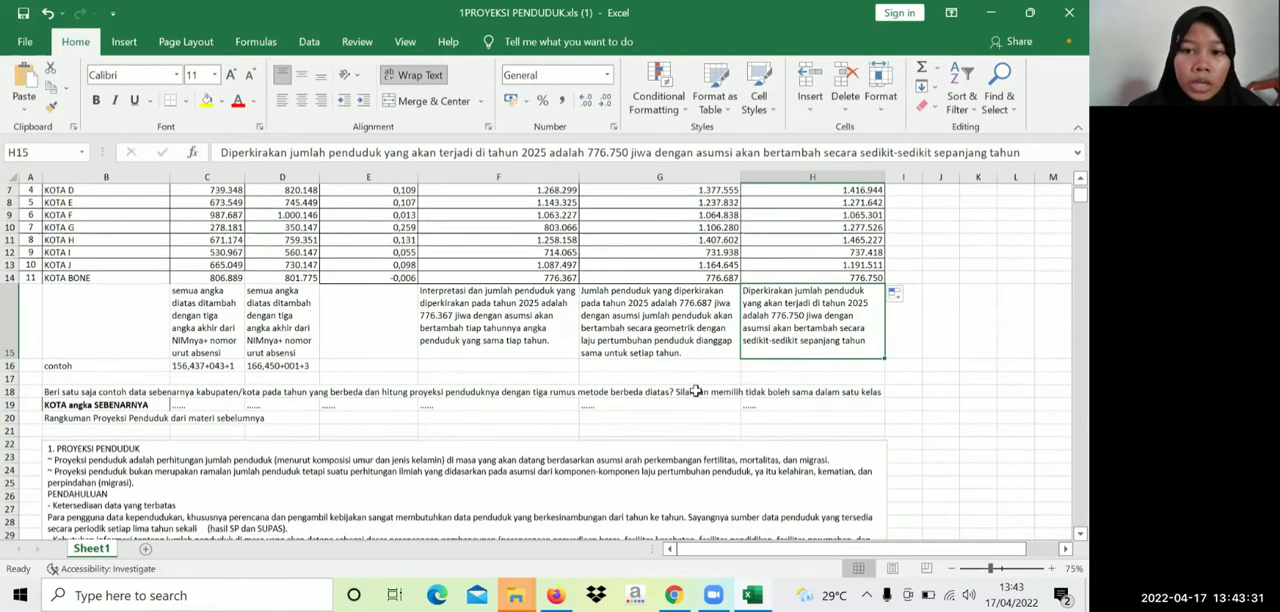
scroll(695, 391, up, 2)
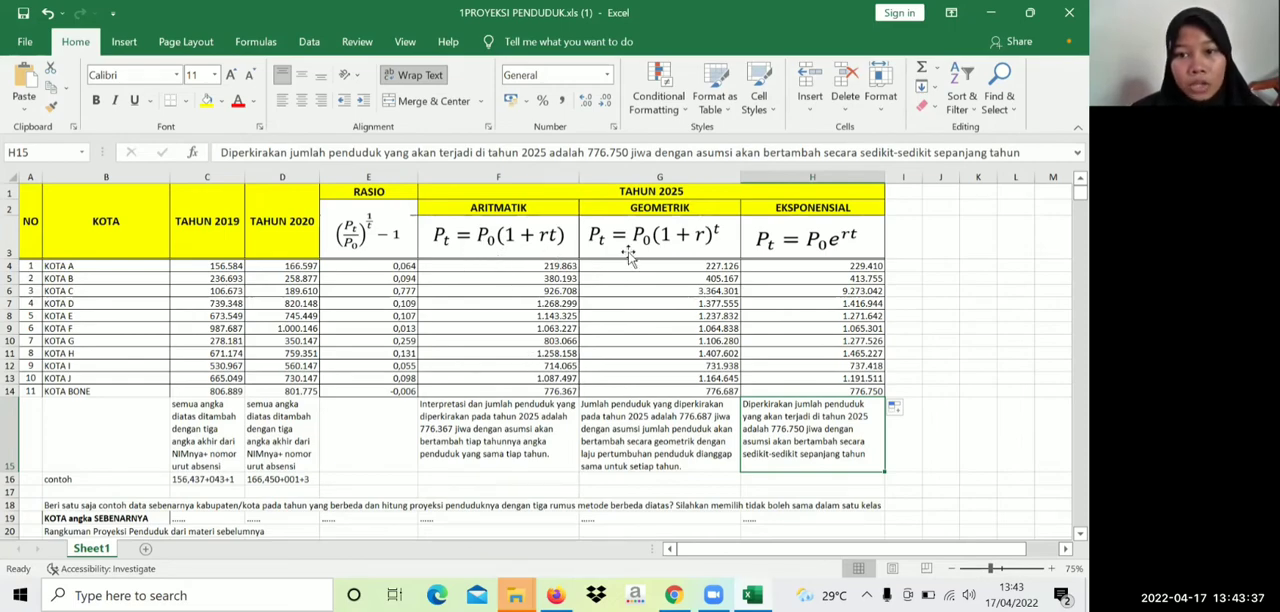
scroll(306, 420, down, 2)
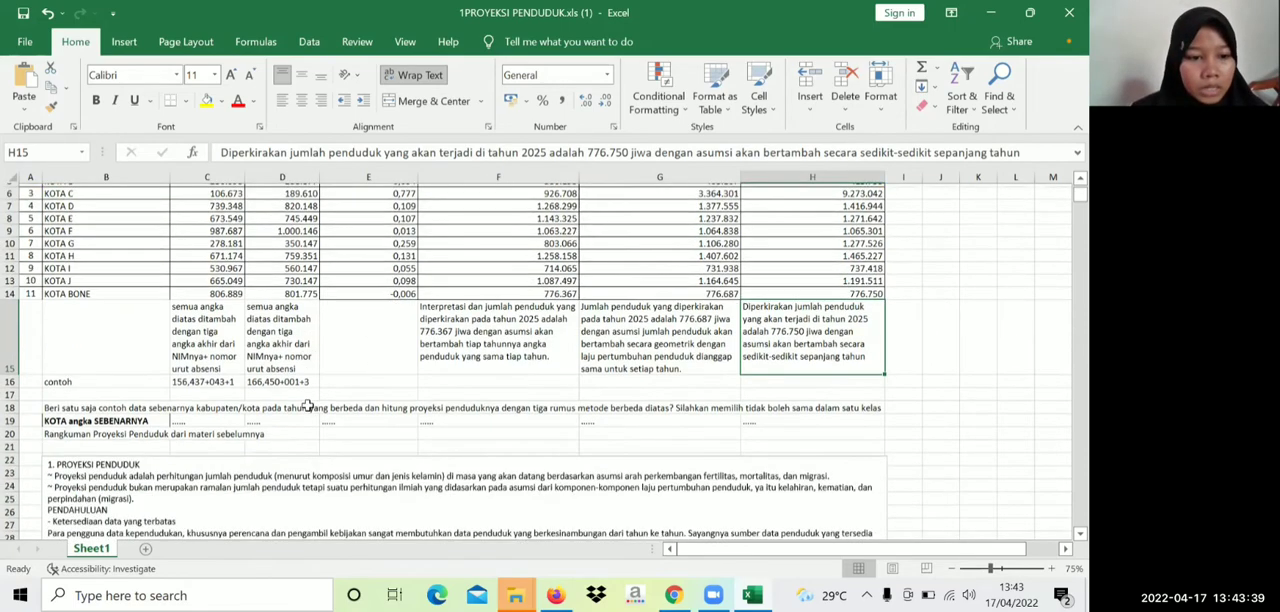
scroll(308, 405, down, 4)
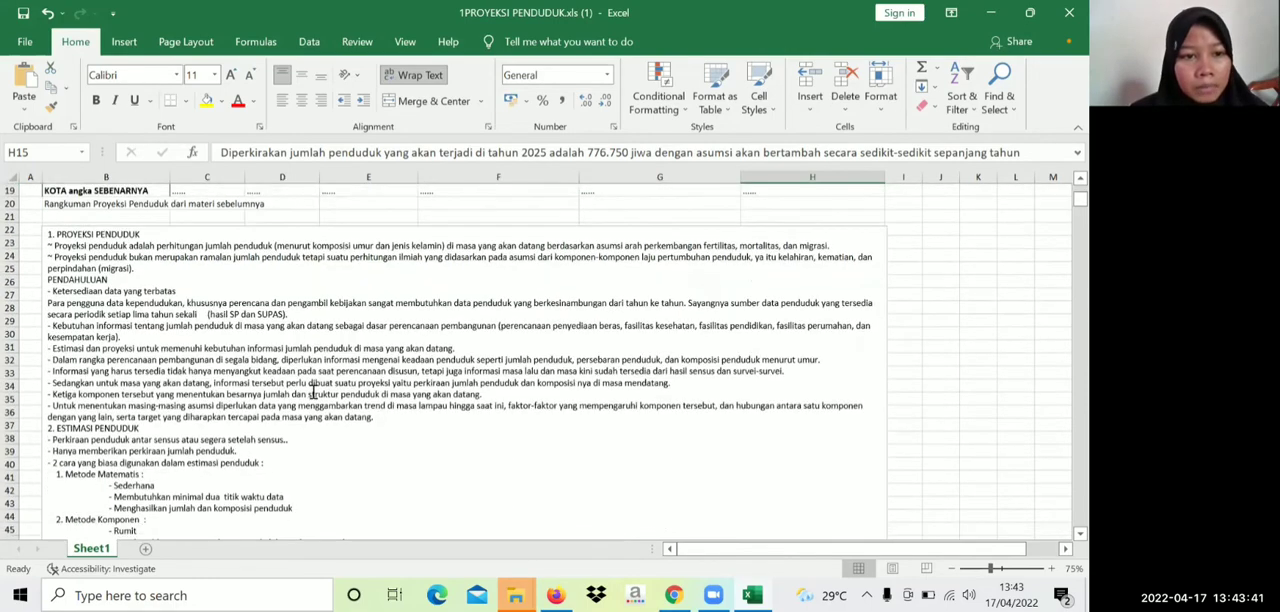
scroll(313, 392, down, 1)
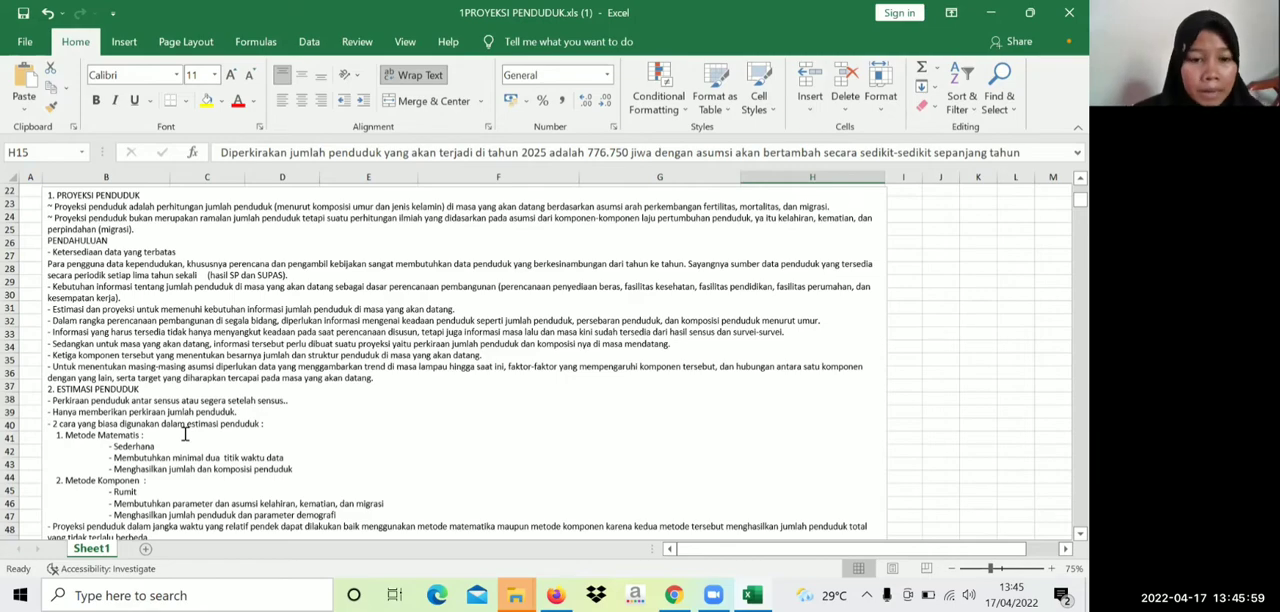
Read the summary's introduction, the population estimation section and the general notes on the mathematical method, comparing them with the projection table
scroll(241, 414, down, 1)
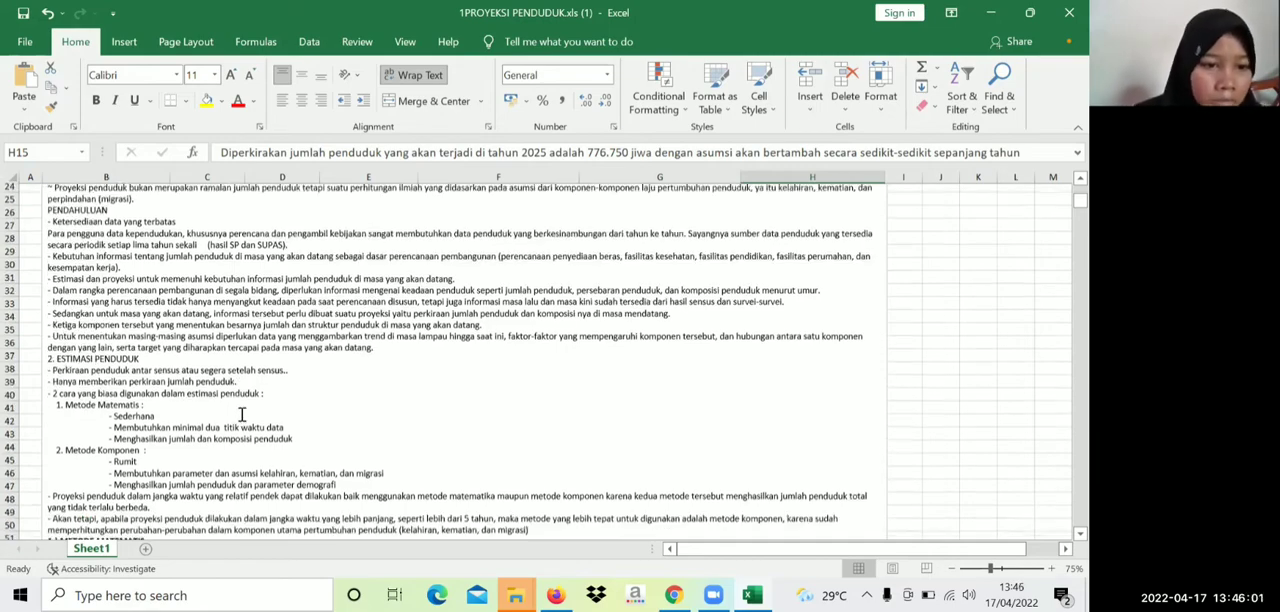
scroll(241, 414, down, 1)
scroll(251, 397, down, 1)
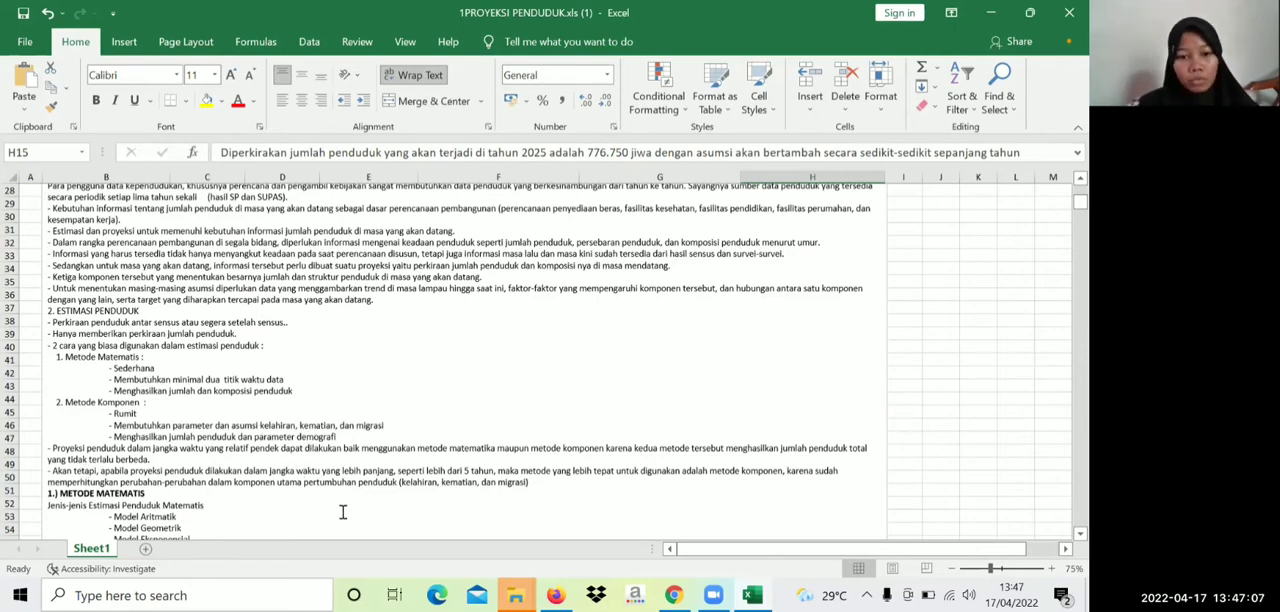
scroll(337, 510, down, 1)
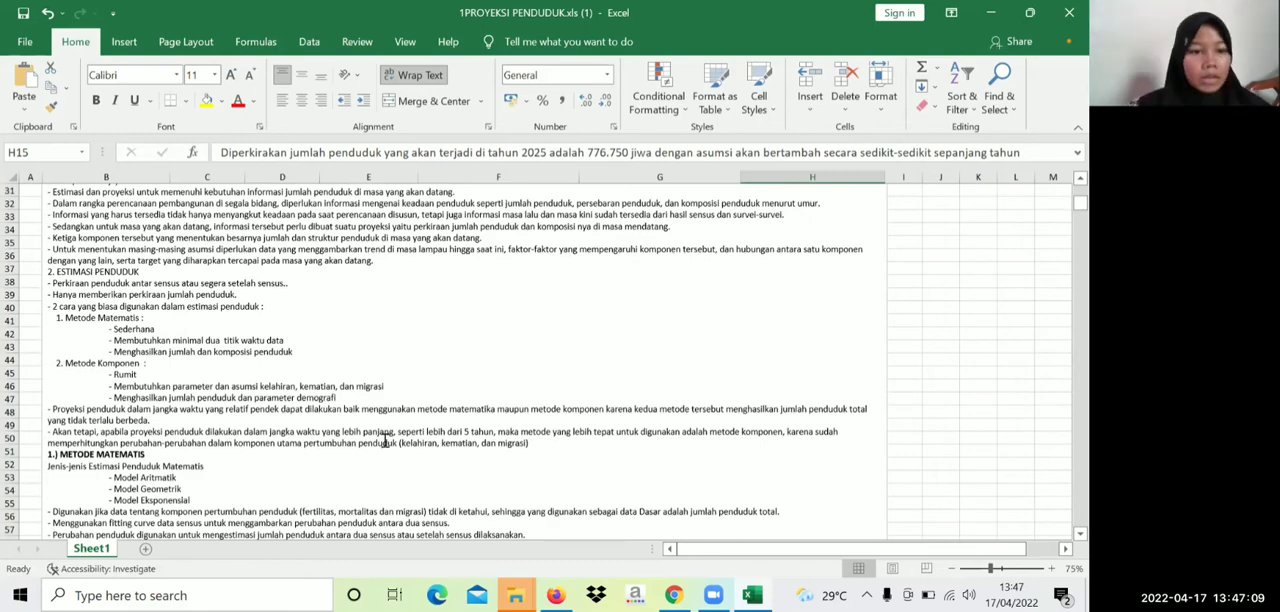
scroll(358, 482, down, 2)
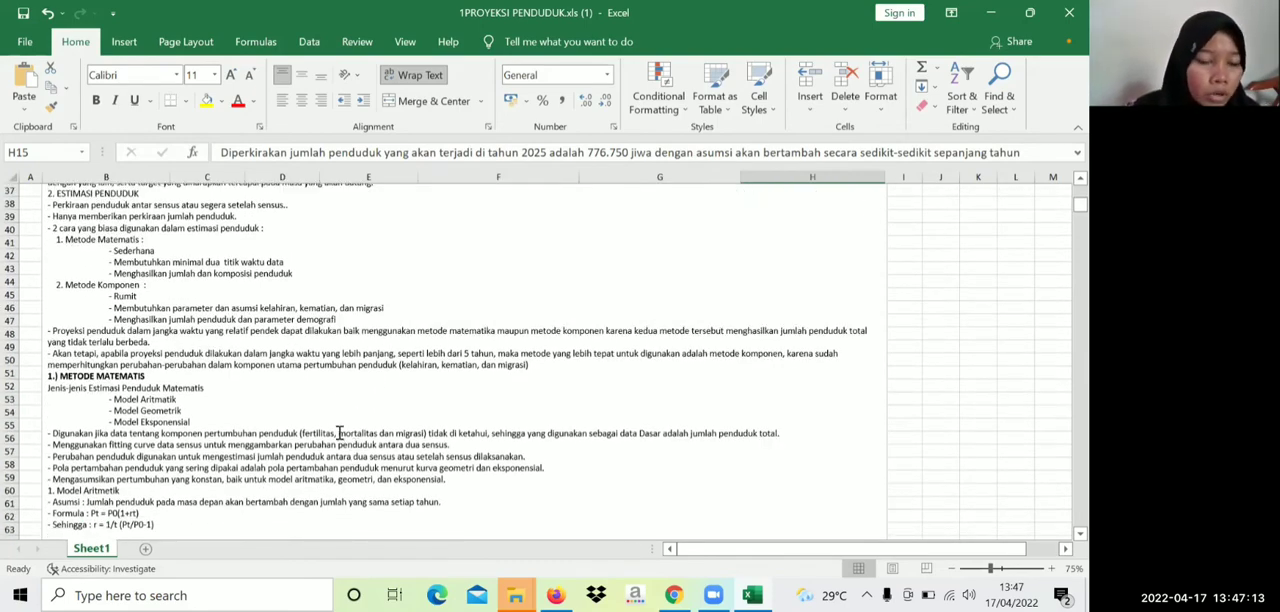
scroll(352, 360, up, 12)
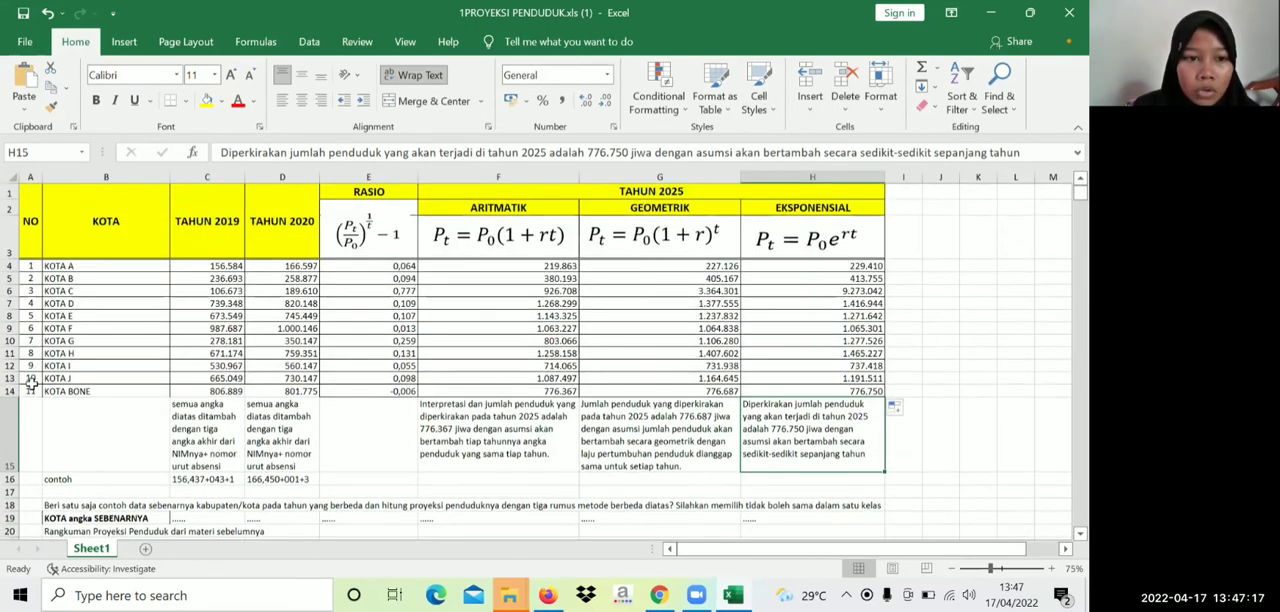
scroll(262, 348, down, 1)
scroll(262, 348, down, 12)
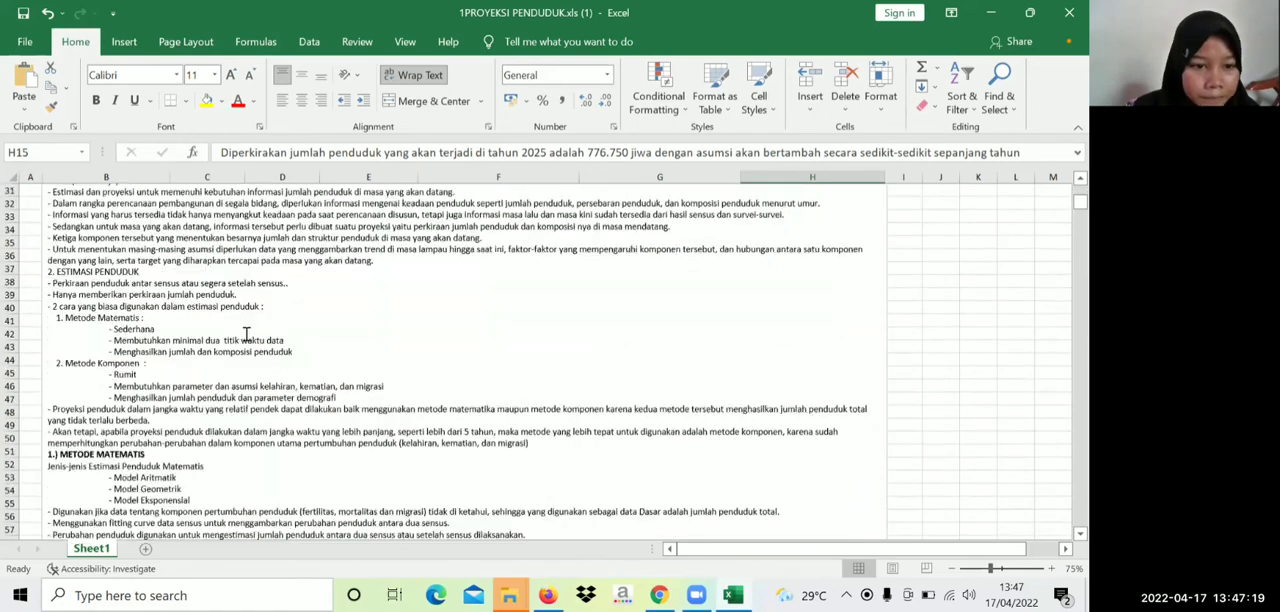
scroll(280, 333, down, 3)
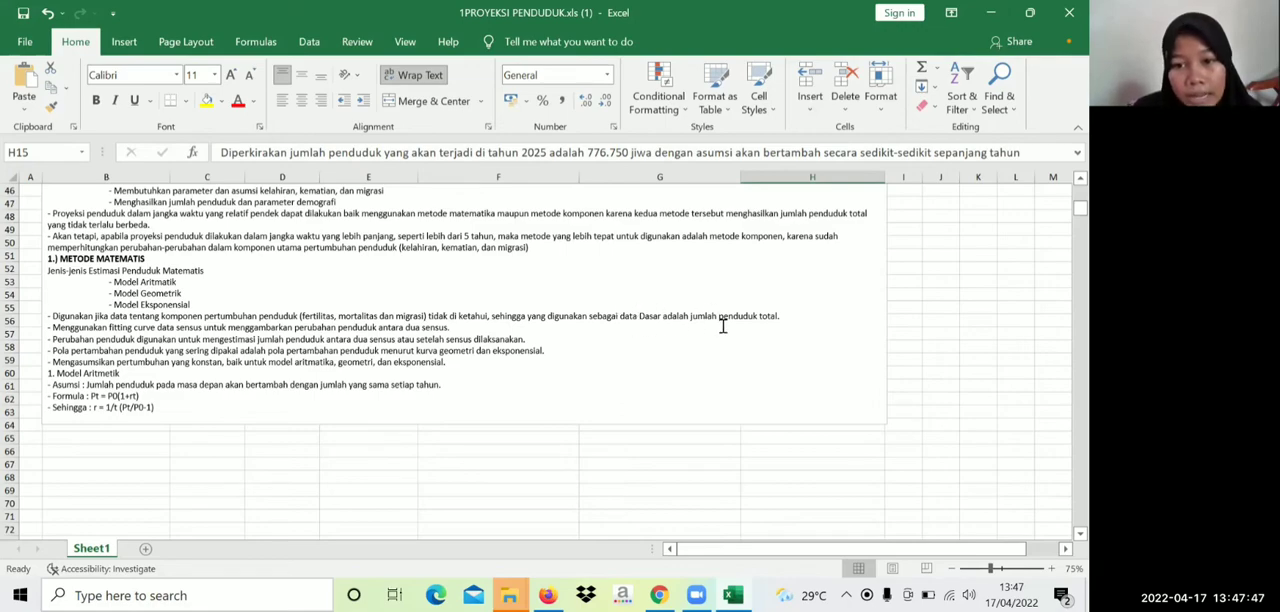
Review the projection table and the summary's arithmetic, geometric and exponential model assumptions and formulas
scroll(187, 350, up, 15)
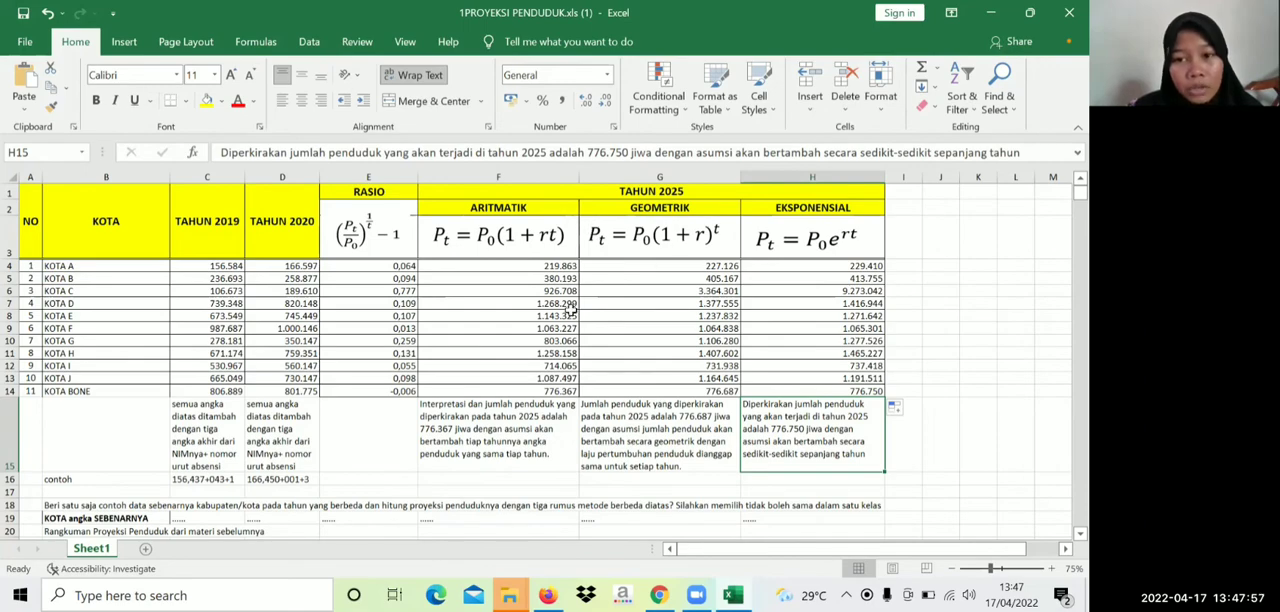
scroll(566, 313, down, 10)
scroll(566, 313, down, 3)
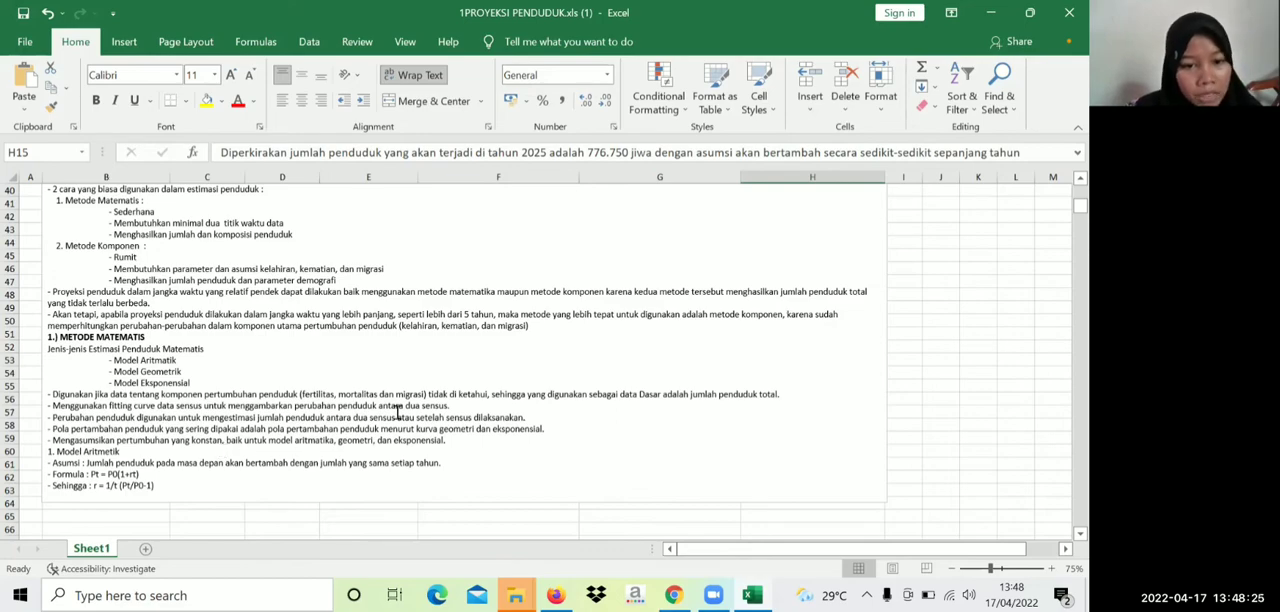
scroll(179, 433, down, 1)
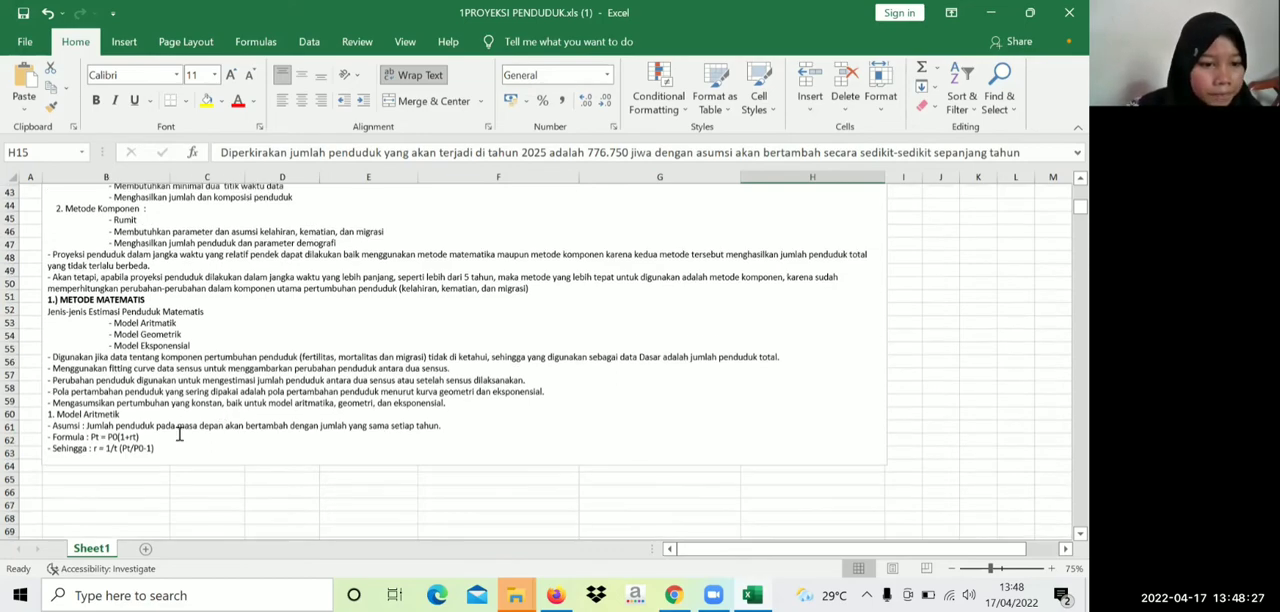
scroll(179, 433, down, 2)
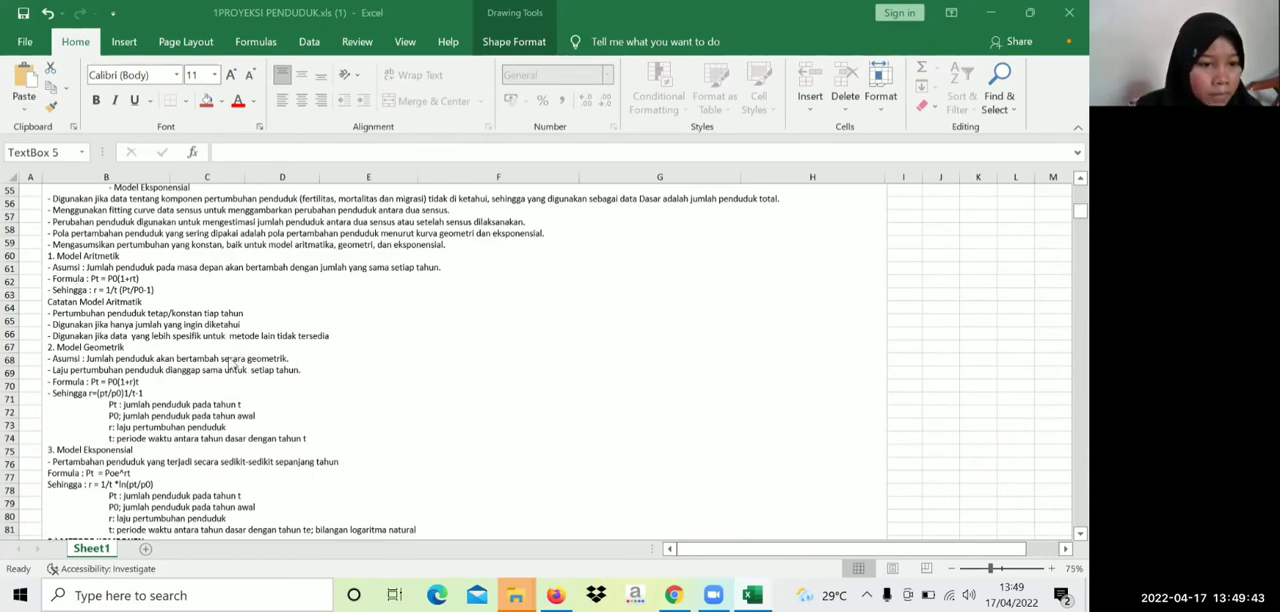
scroll(210, 380, up, 1)
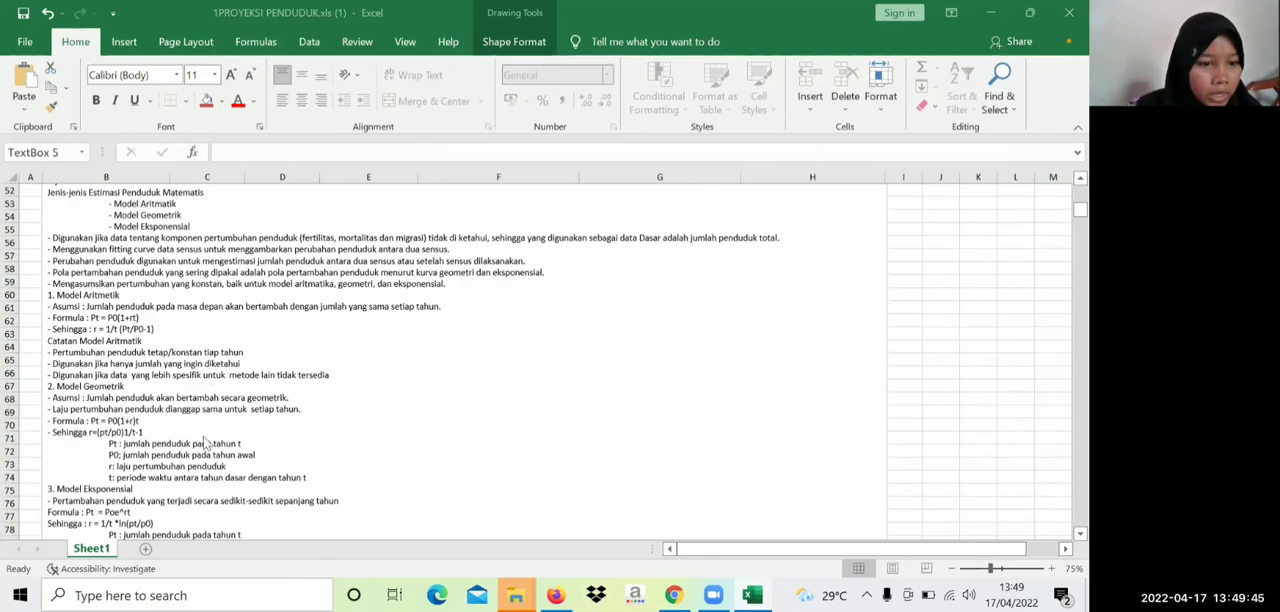
scroll(172, 458, down, 1)
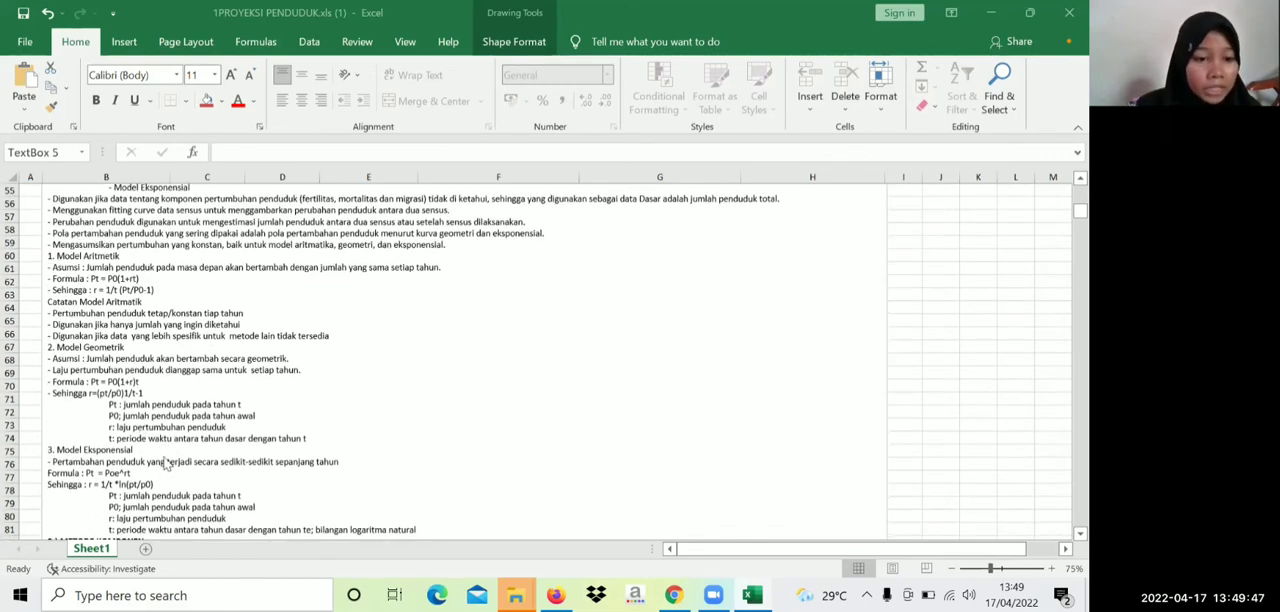
Examine the component method section, including the cohort component method, the uniregional and multiregional techniques and the population balance formula
scroll(166, 464, down, 7)
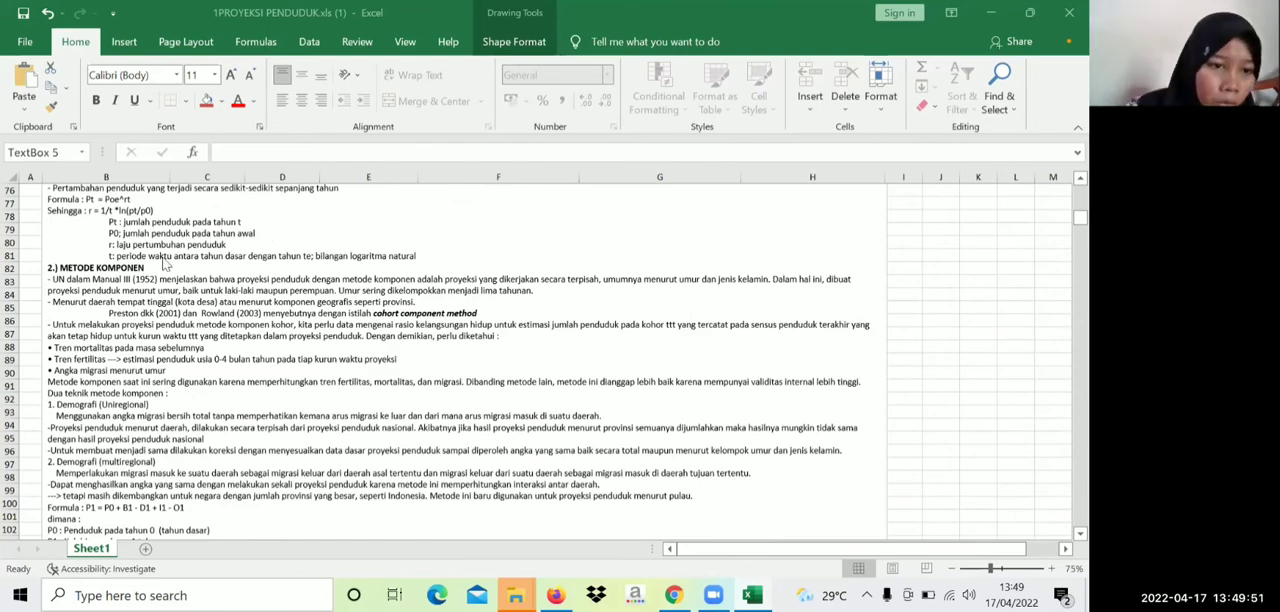
scroll(106, 370, up, 1)
scroll(106, 368, up, 2)
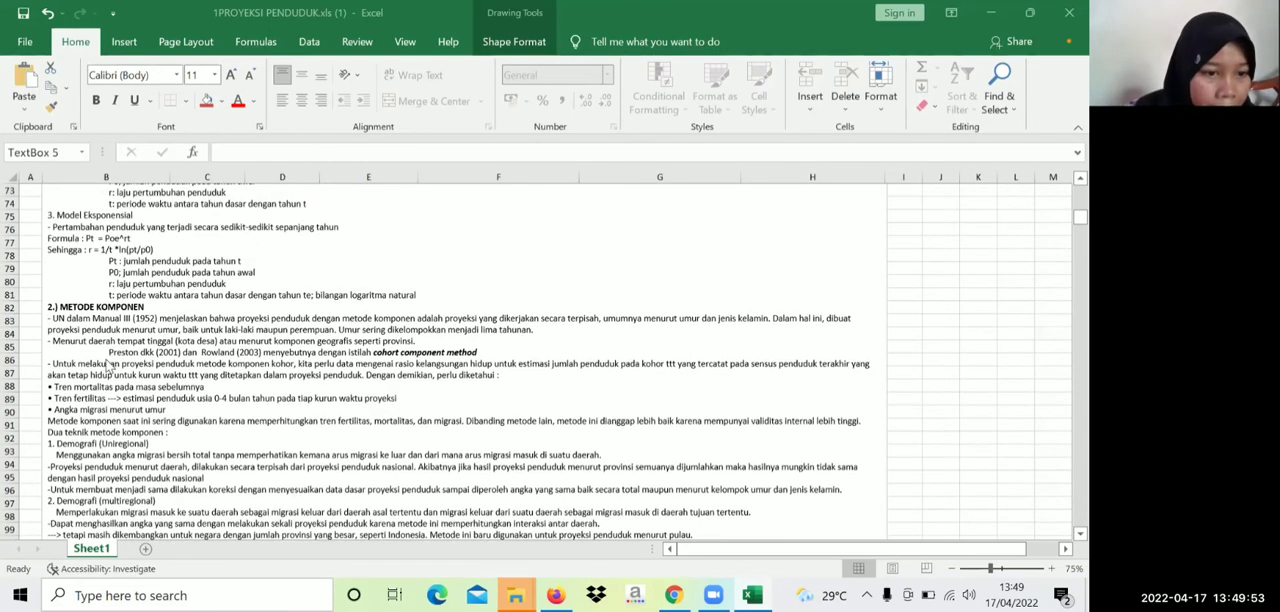
scroll(110, 362, up, 3)
scroll(113, 362, down, 1)
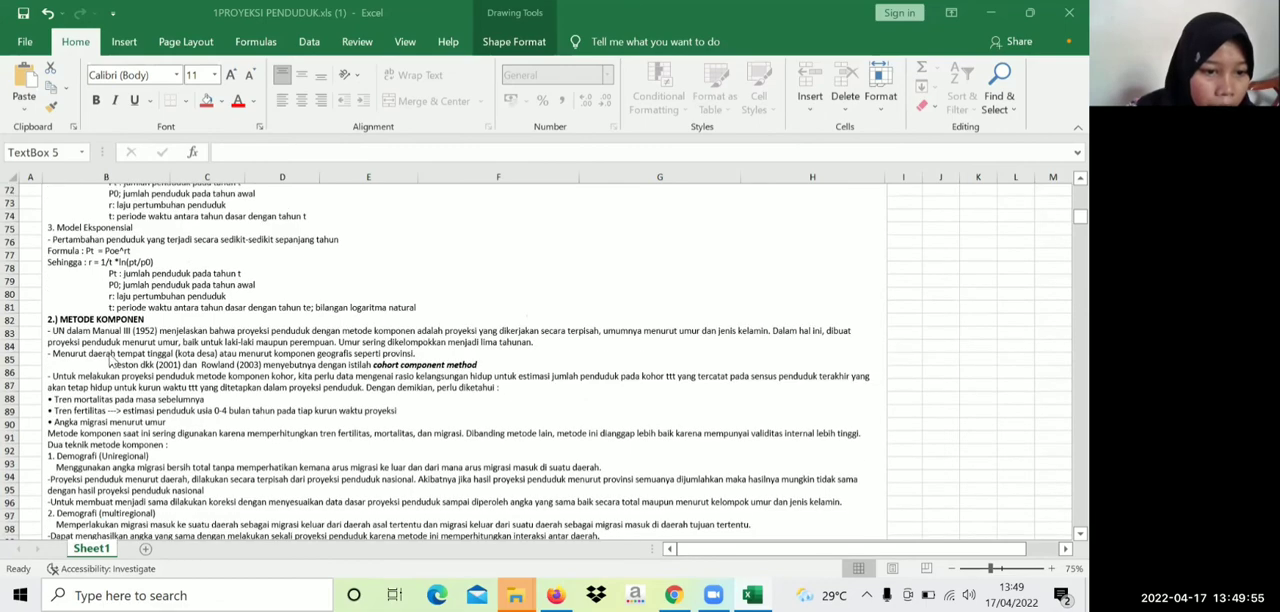
scroll(116, 362, down, 1)
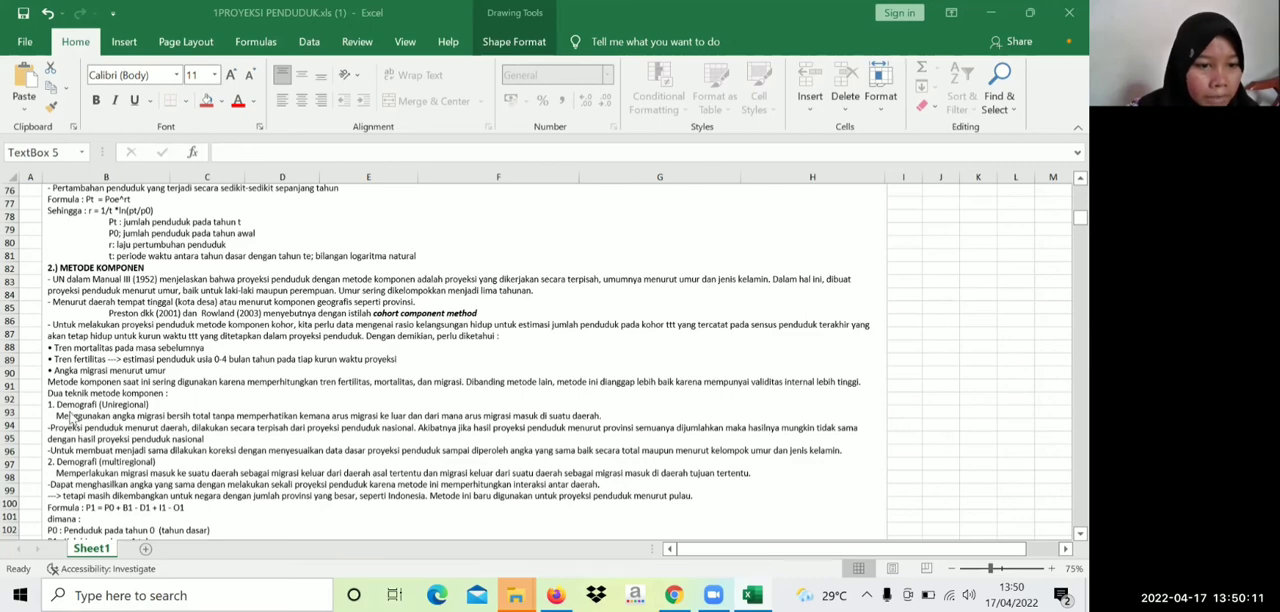
click(84, 406)
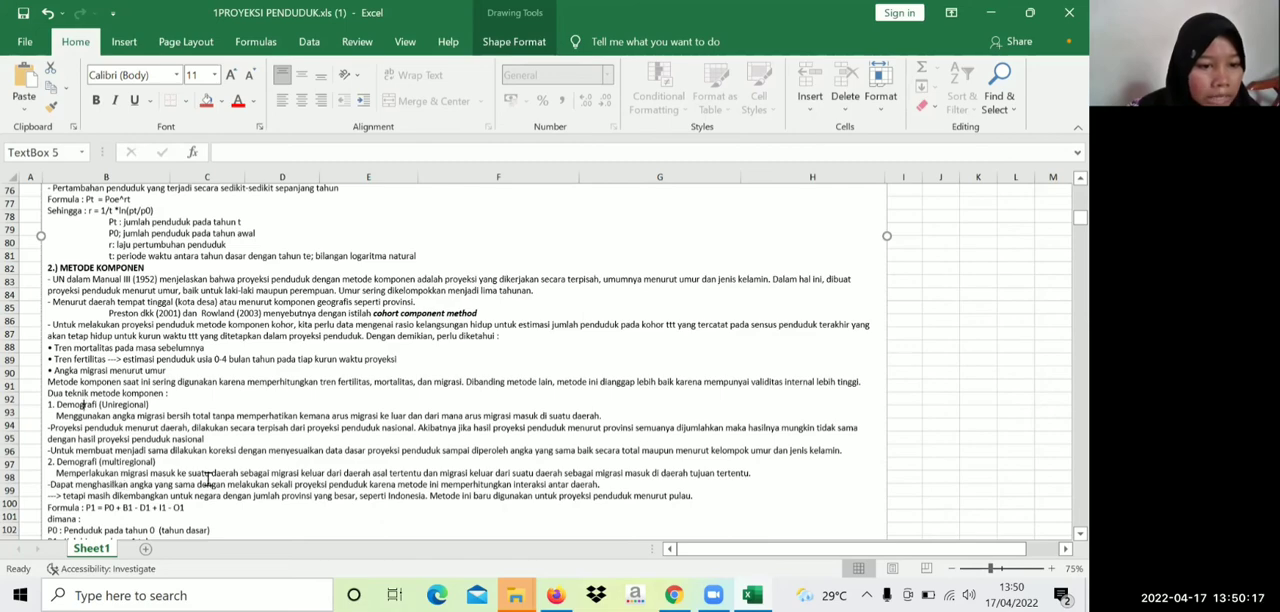
scroll(261, 457, down, 2)
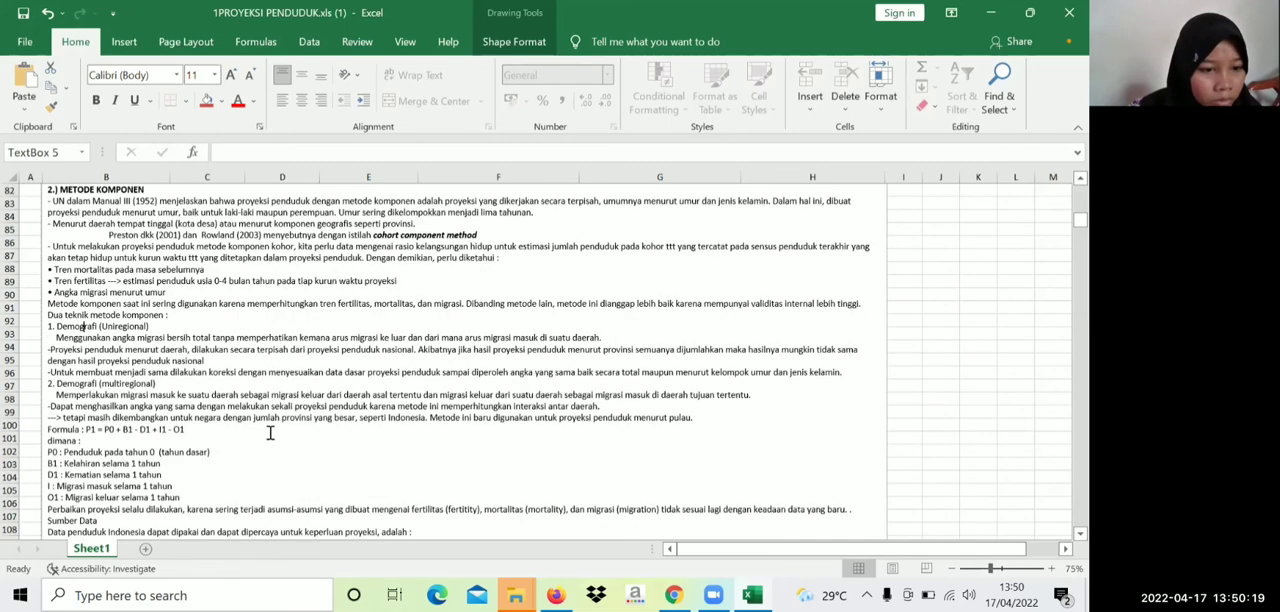
scroll(270, 432, down, 3)
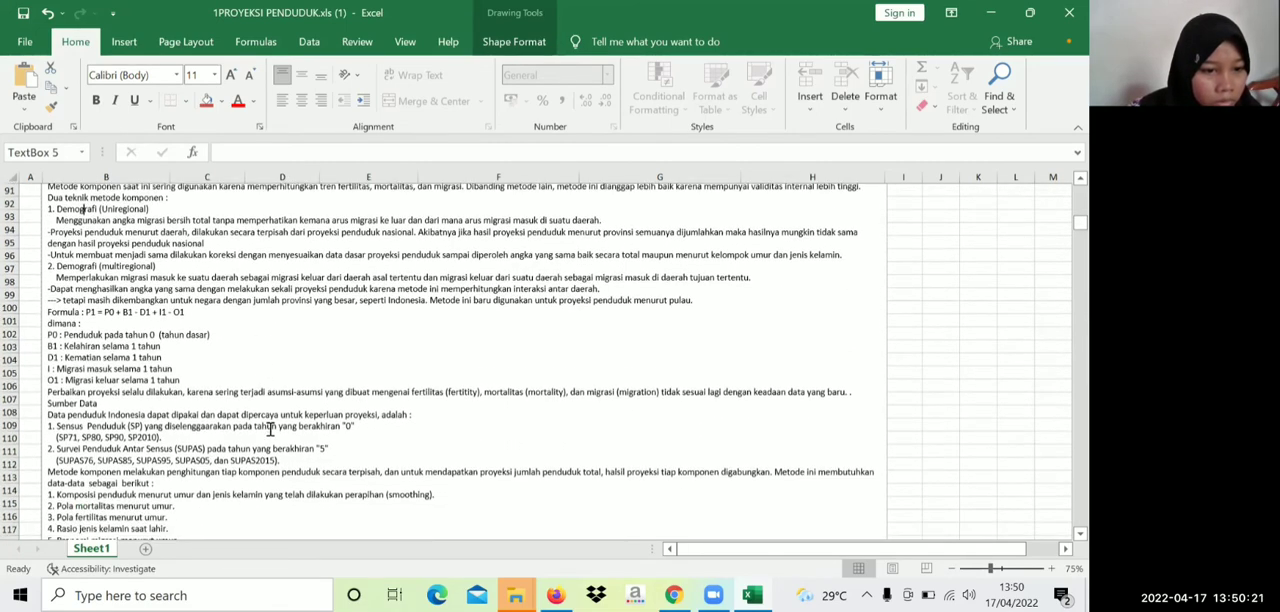
Read the data sources, calculation stages, age smoothing and age-structure evaluation notes, and return to the projection table at the sheet's start
scroll(270, 428, down, 3)
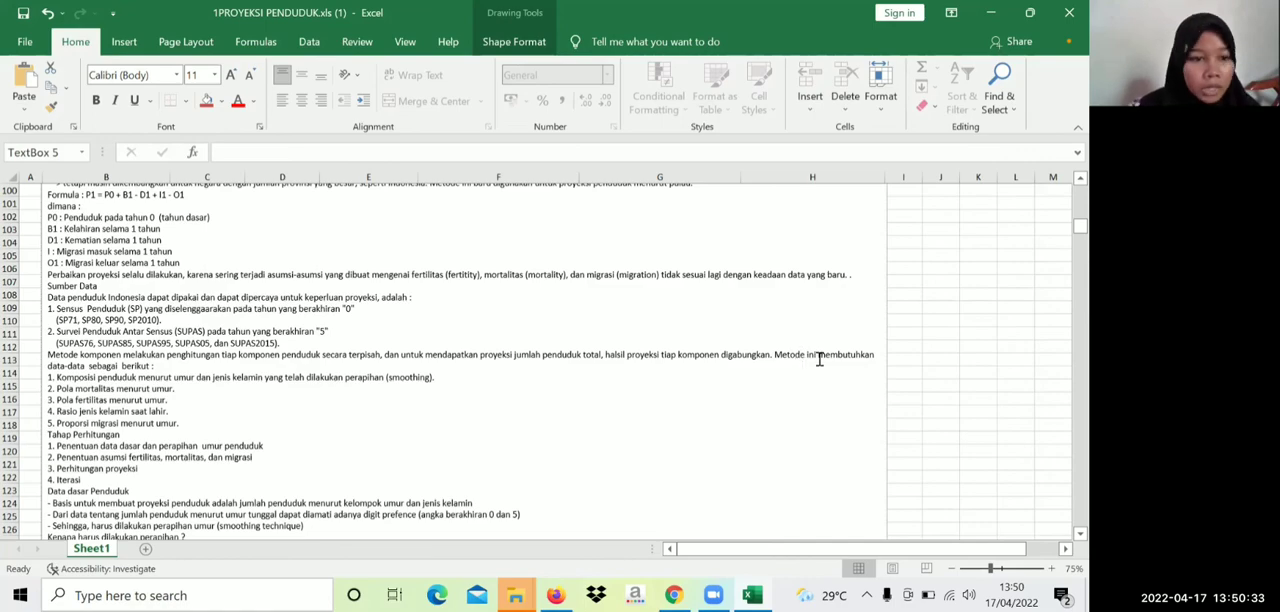
scroll(152, 337, down, 1)
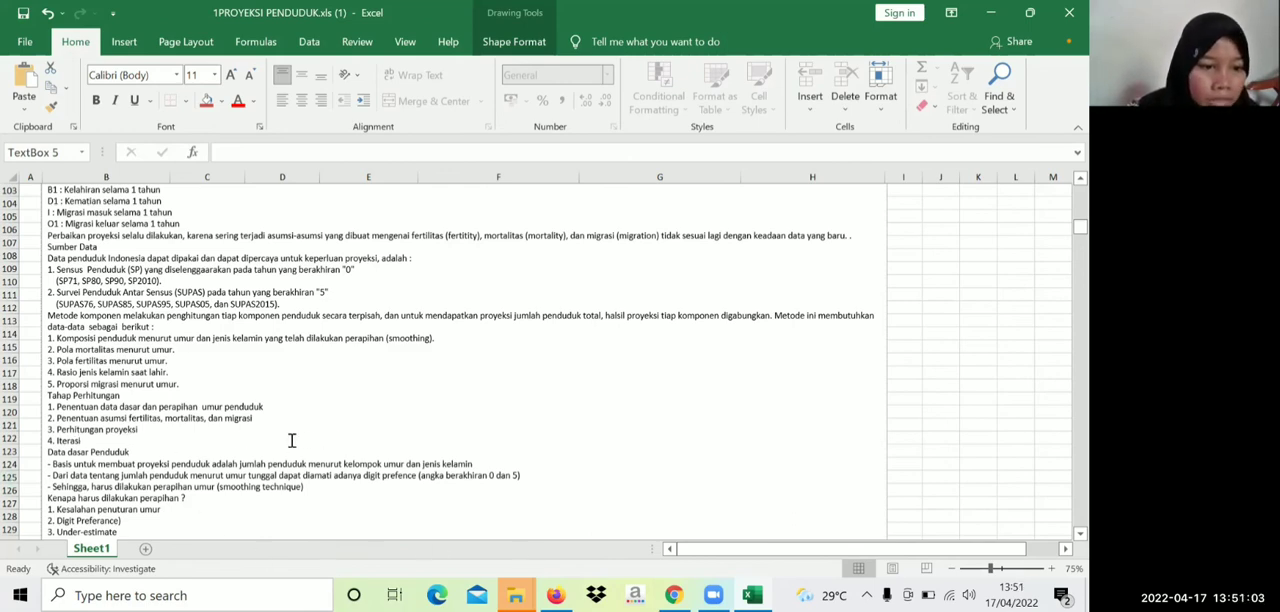
scroll(295, 435, down, 2)
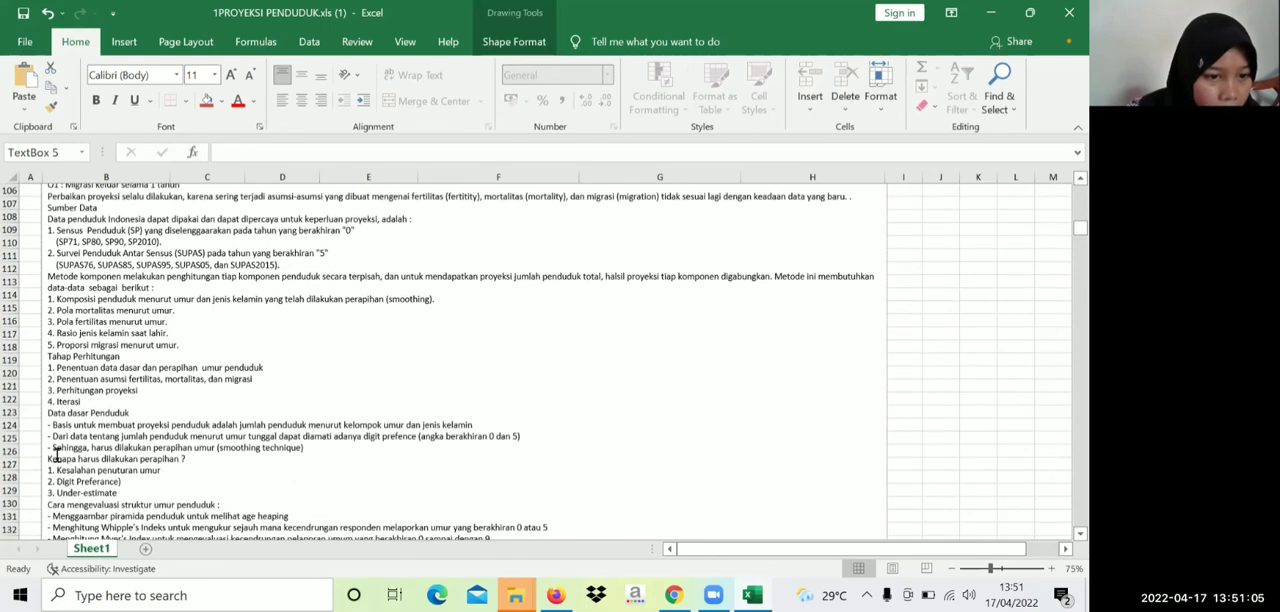
scroll(119, 460, down, 2)
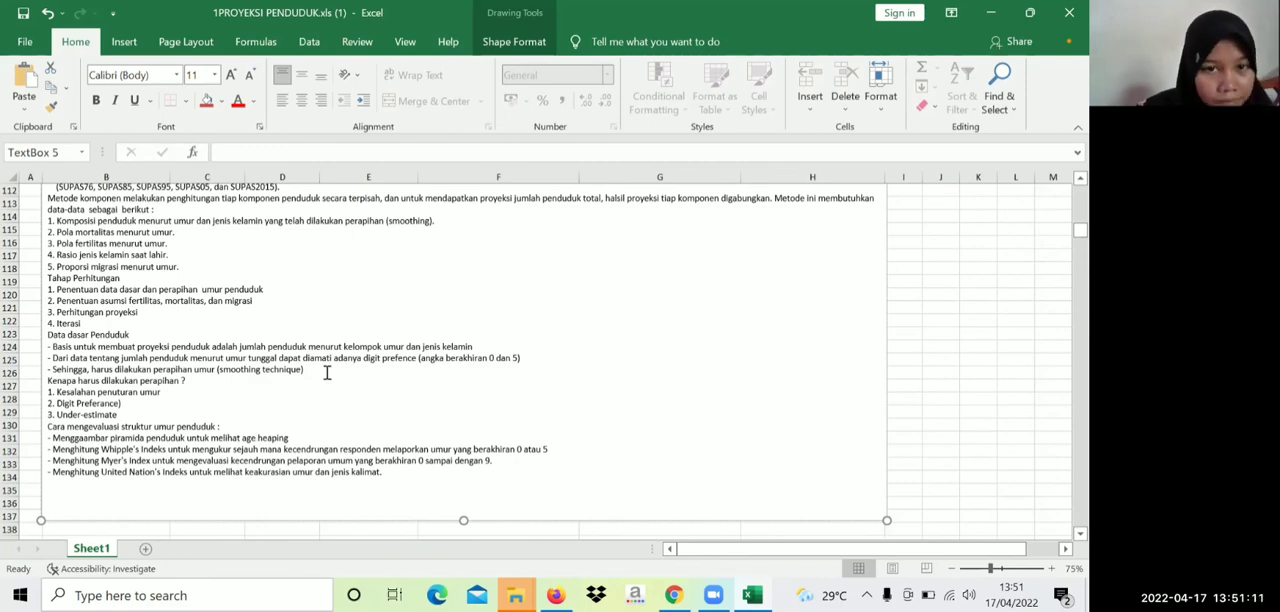
scroll(333, 368, up, 8)
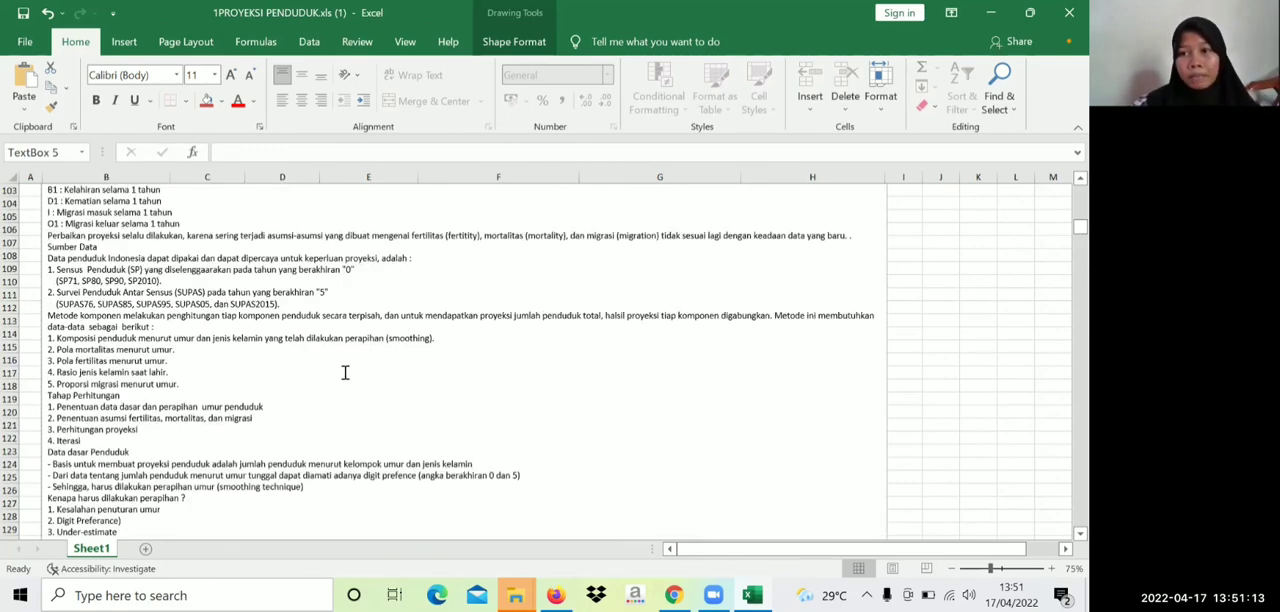
scroll(333, 368, up, 16)
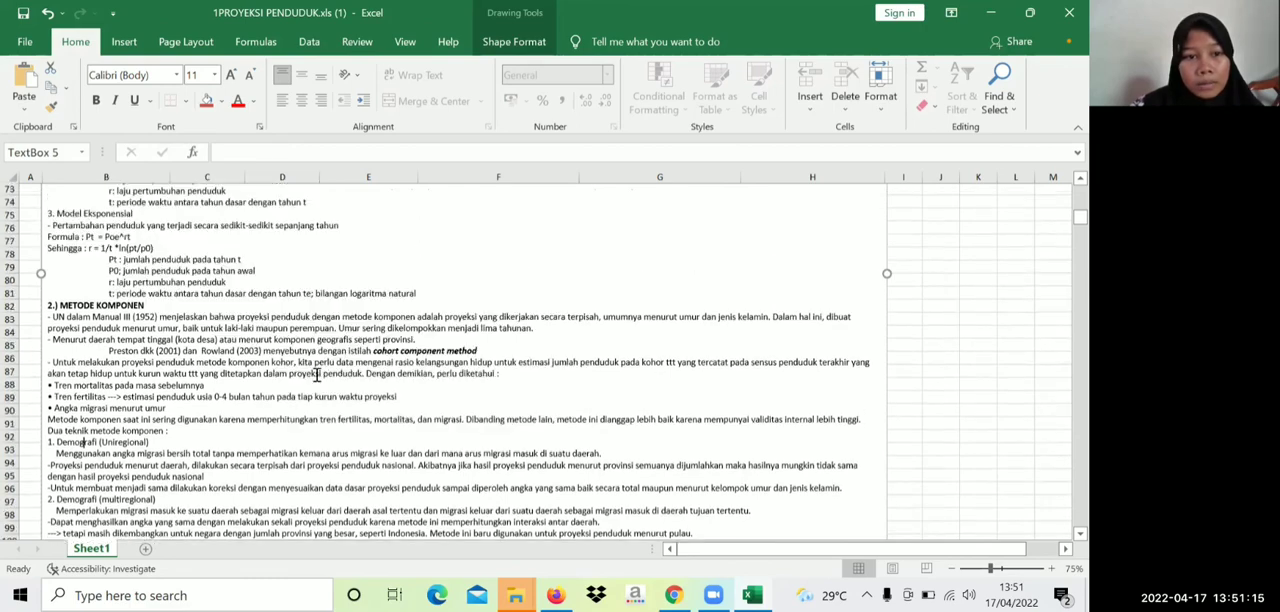
scroll(320, 374, up, 13)
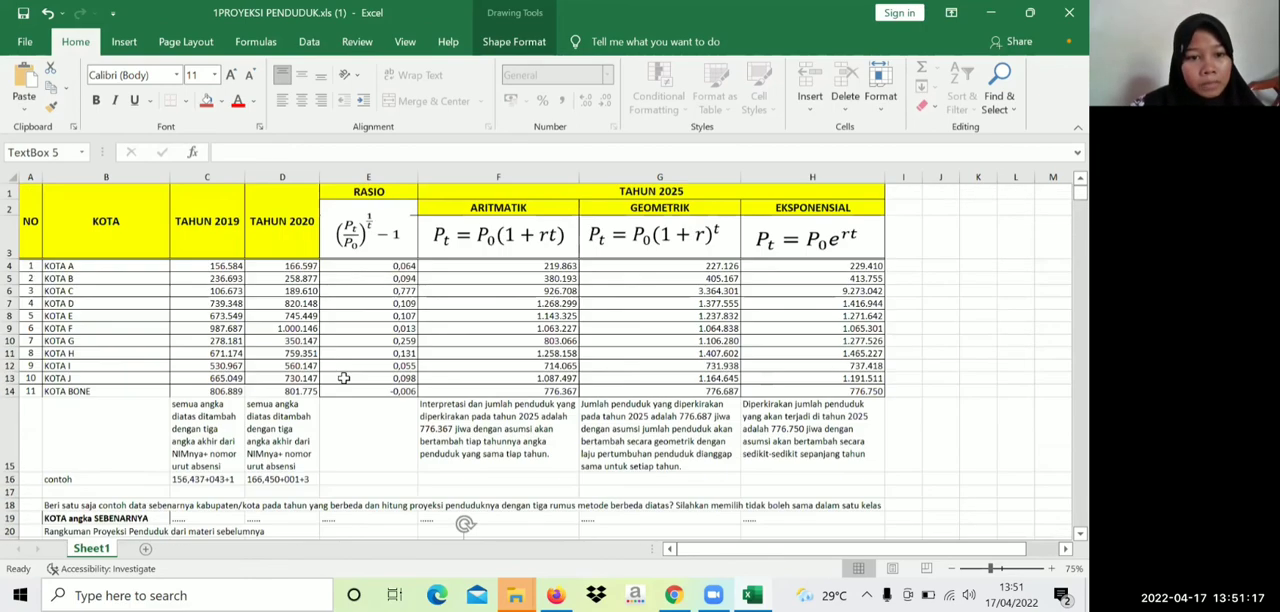